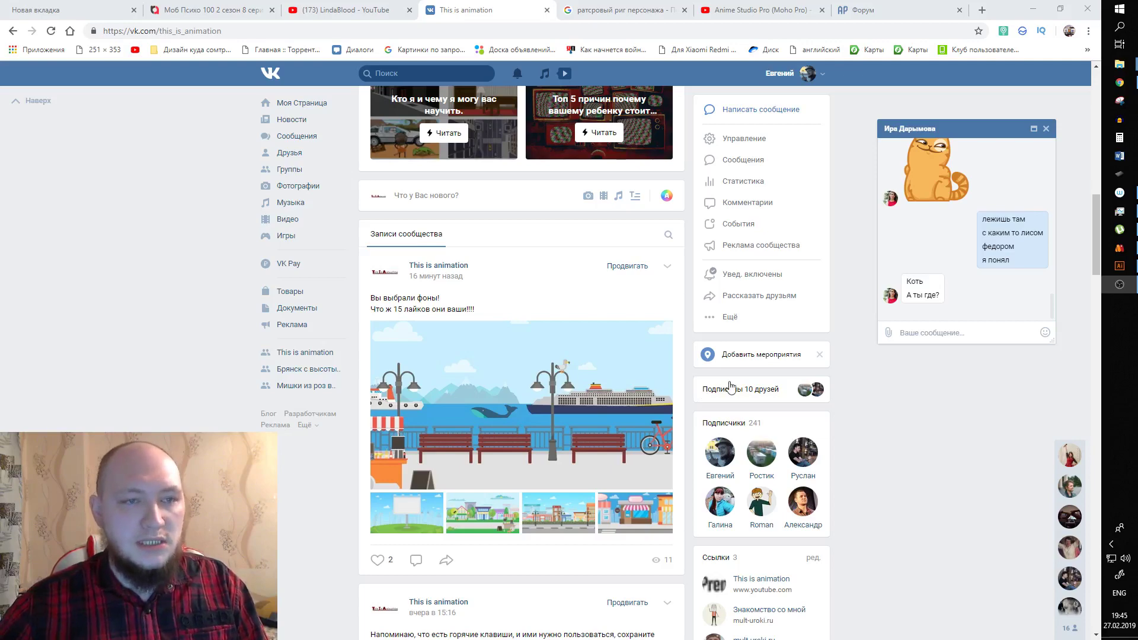
Scroll the VK community wall to reach the harbour post.
scroll(731, 387, "down", 8)
scroll(694, 399, "down", 1)
scroll(674, 407, "down", 1)
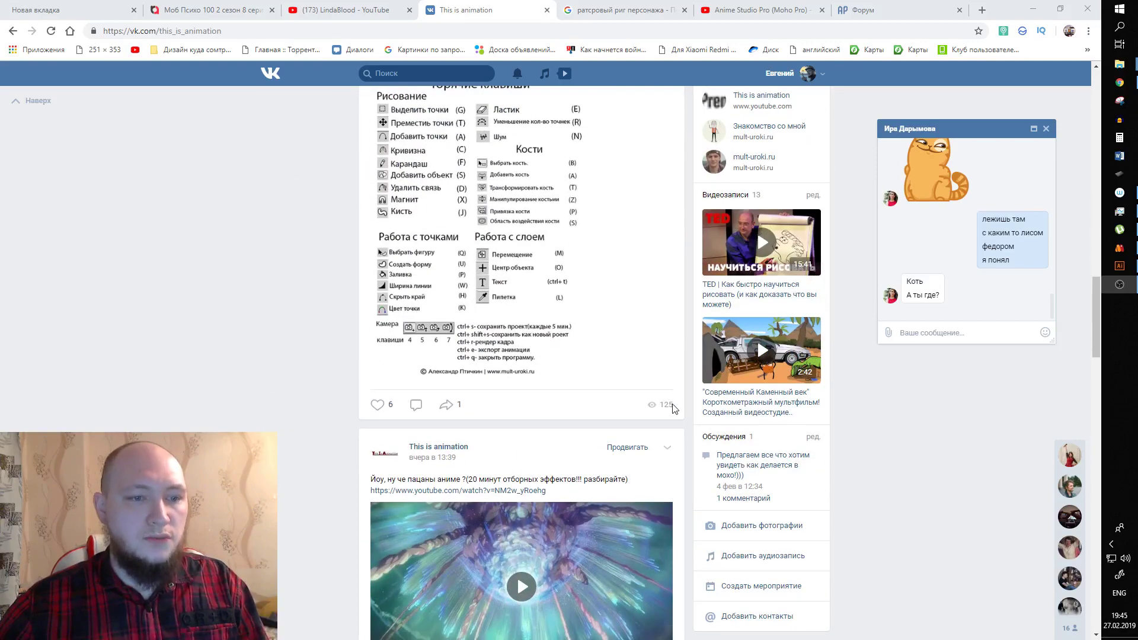
scroll(658, 406, "up", 1)
scroll(623, 397, "up", 3)
scroll(569, 379, "up", 1)
scroll(519, 359, "up", 2)
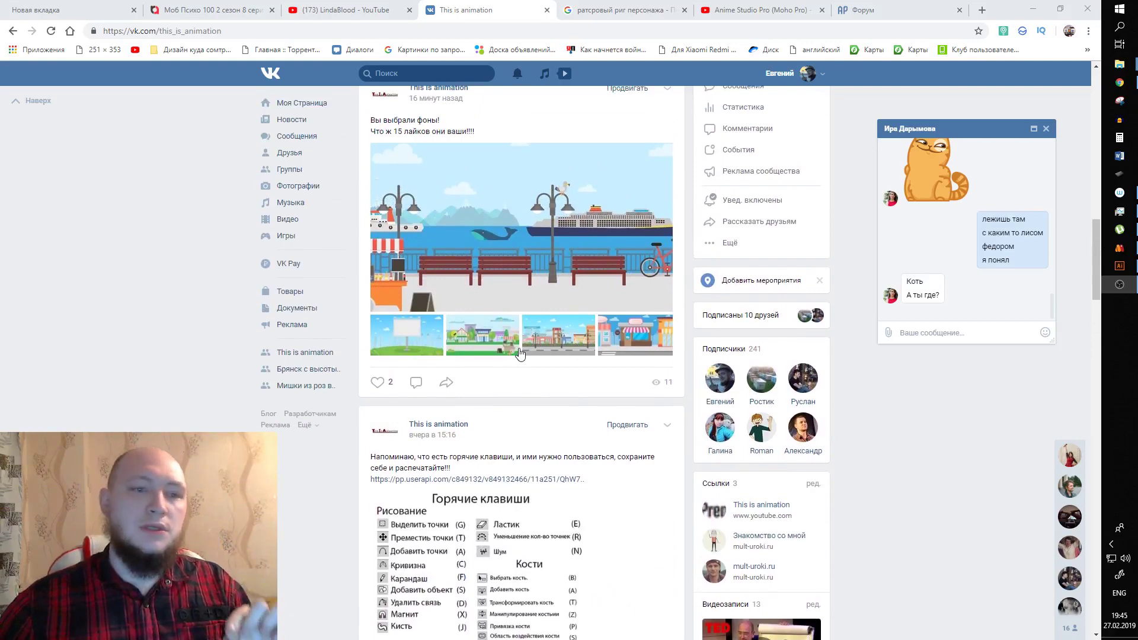
scroll(527, 389, "up", 1)
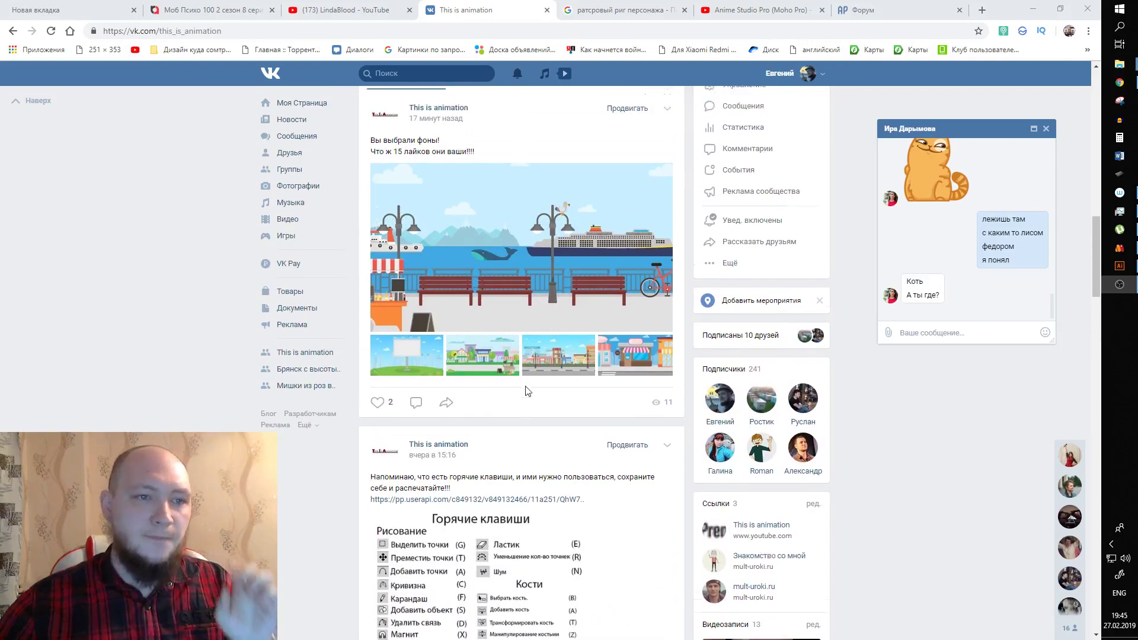
View the harbour post's background photos full size, one after another, then close the viewer.
left_click(541, 359)
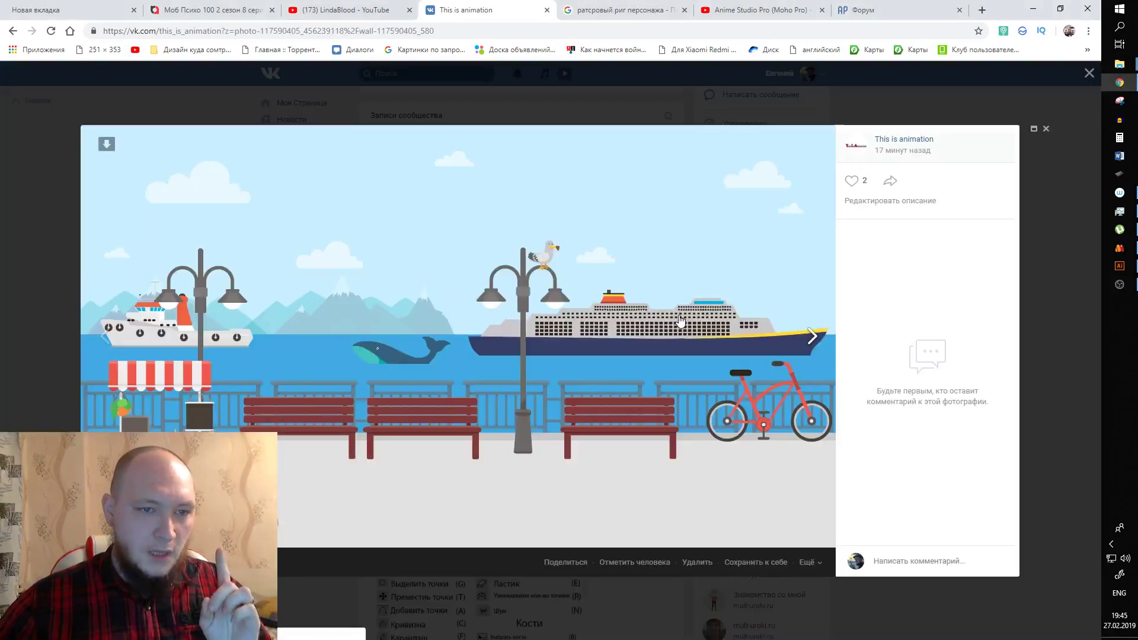
left_click(702, 336)
left_click(701, 337)
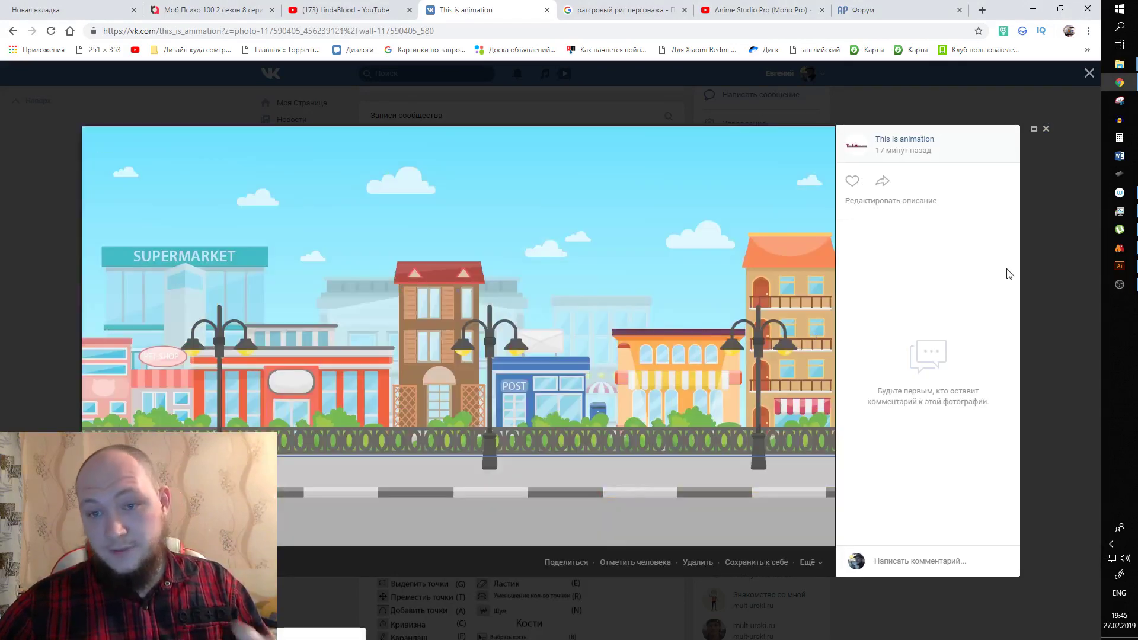
key("Right")
key("Right")
key("Escape")
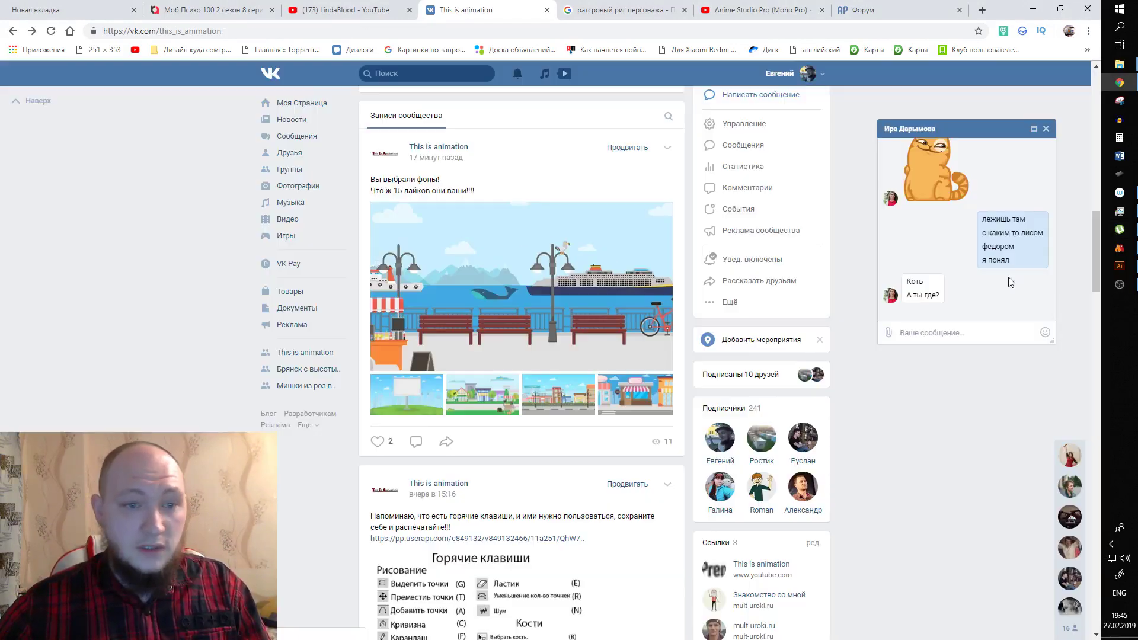
Scroll down the feed to the post sharing the Anime Studio tutorial video.
scroll(480, 336, "down", 6)
scroll(481, 336, "down", 5)
scroll(481, 336, "up", 5)
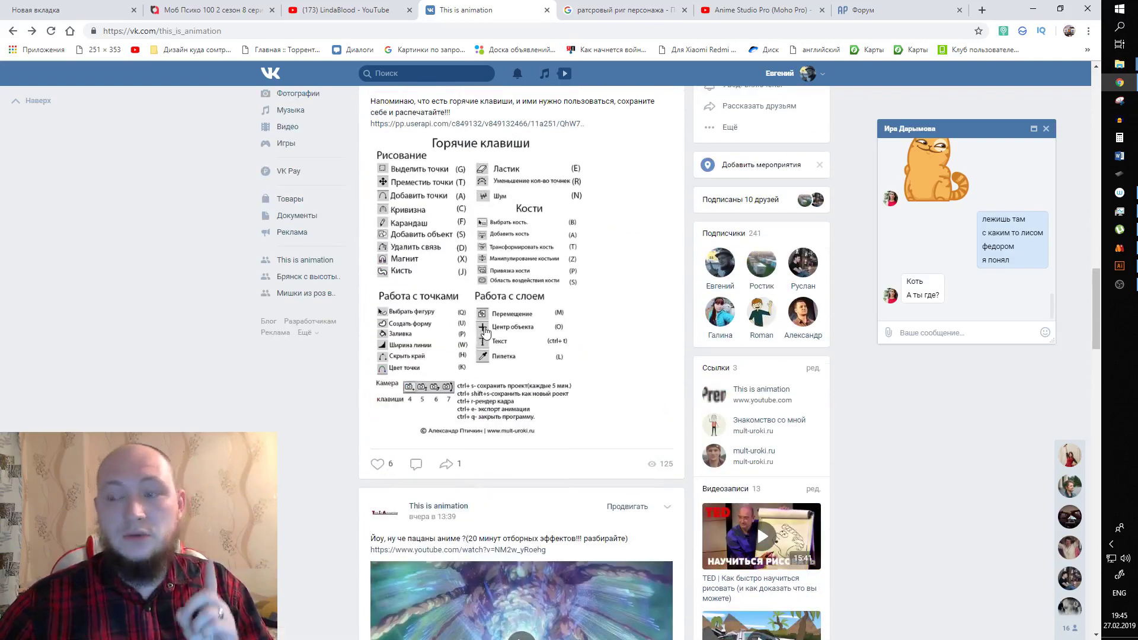
scroll(485, 333, "down", 5)
scroll(484, 333, "down", 5)
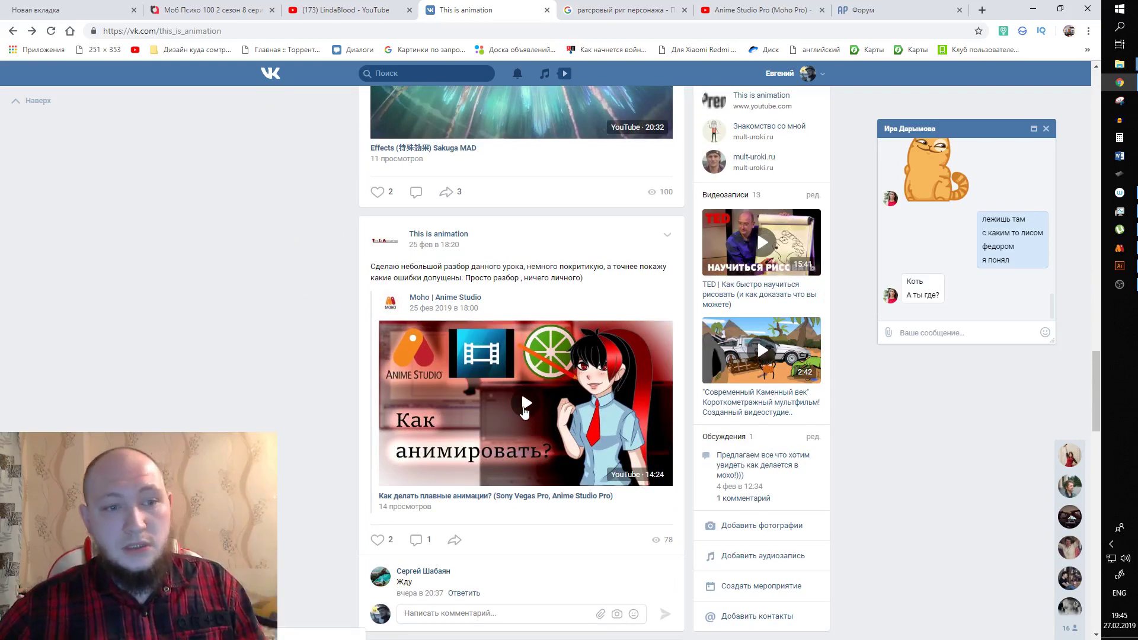
Play the shared tutorial full screen, pause it on the intro, and dismiss the More videos panel.
left_click(527, 405)
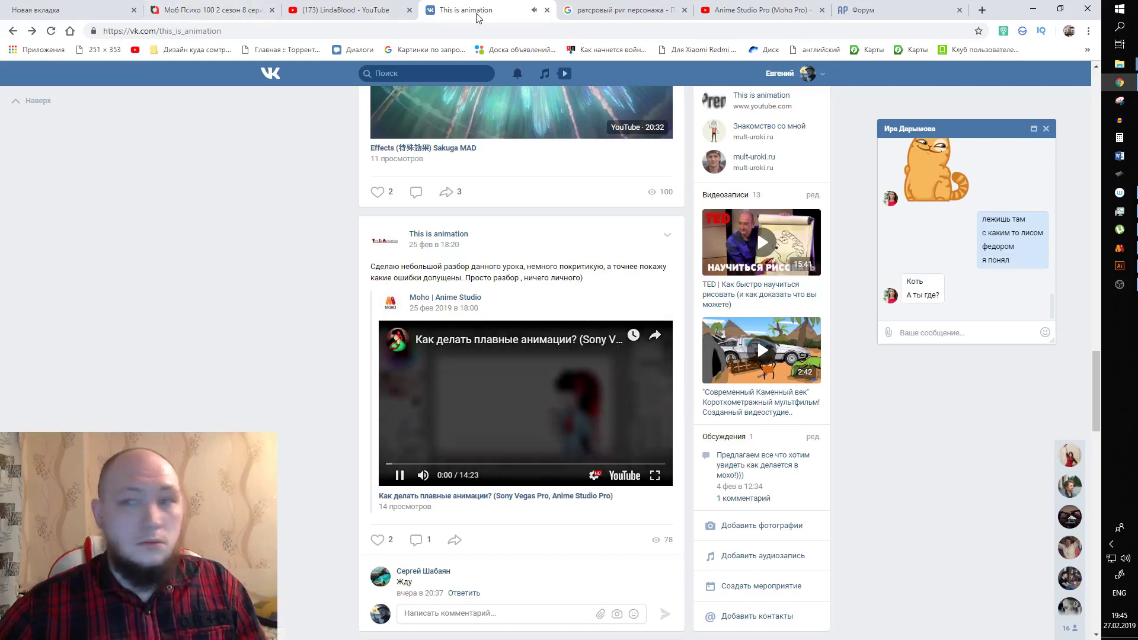
left_click(654, 475)
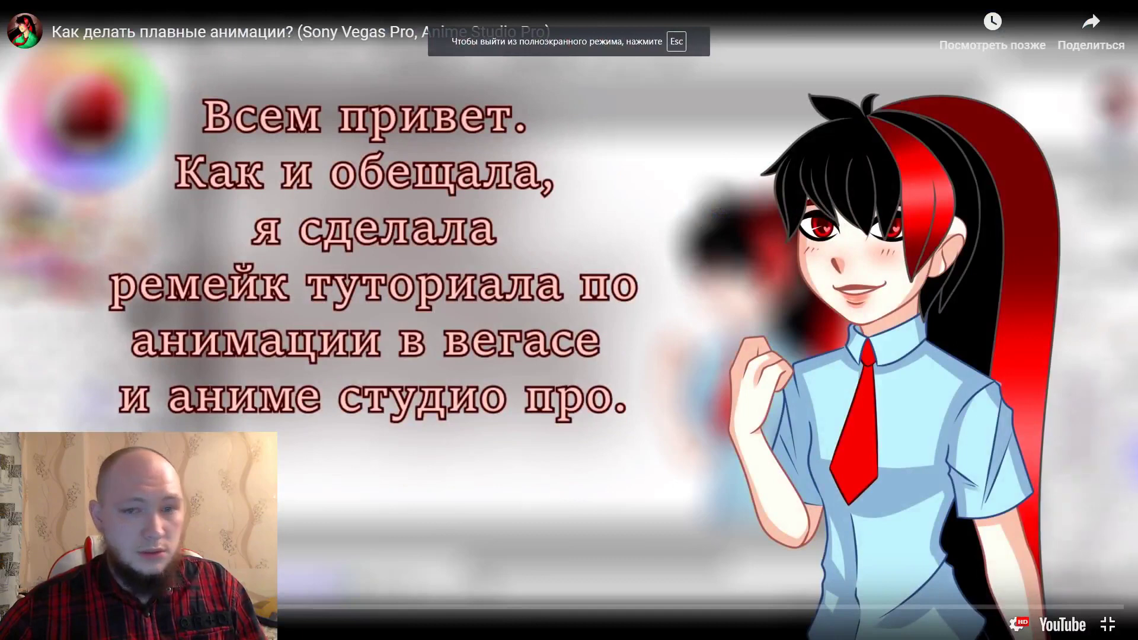
left_click(397, 361)
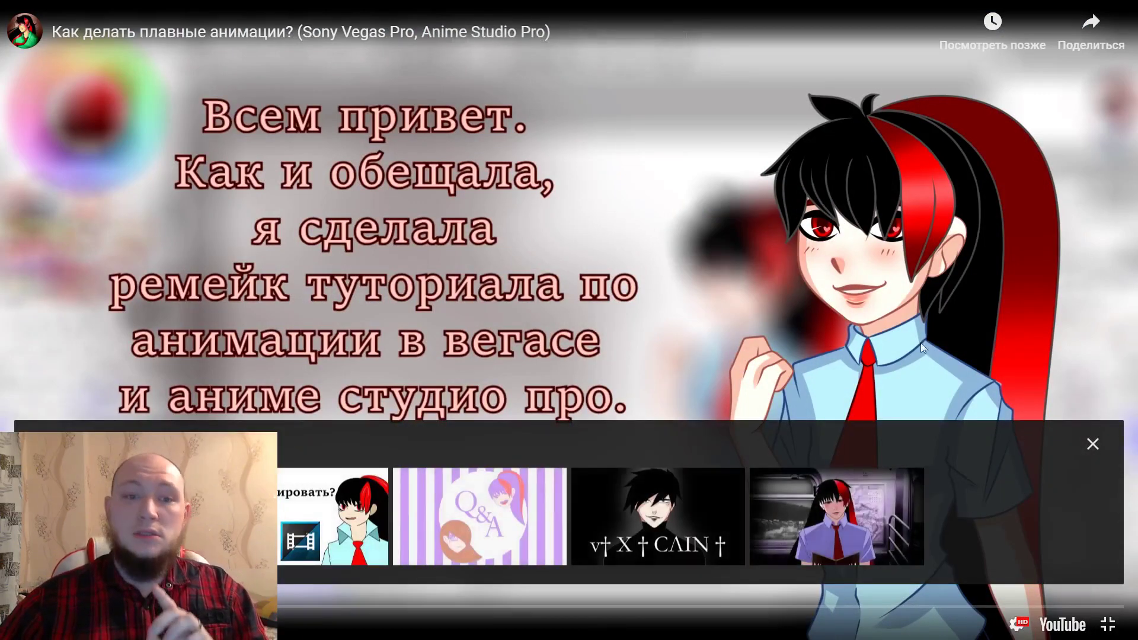
left_click(1094, 446)
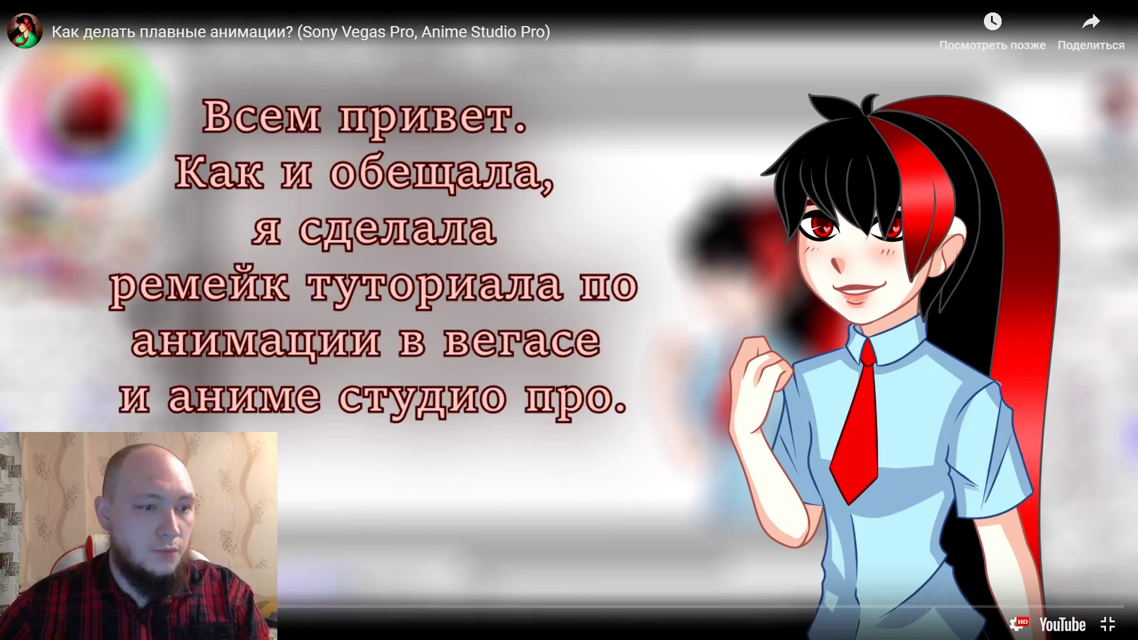
Skip ahead to the tutorial's VEGAS Pan/Crop section, watch it, then exit full screen.
left_click(291, 606)
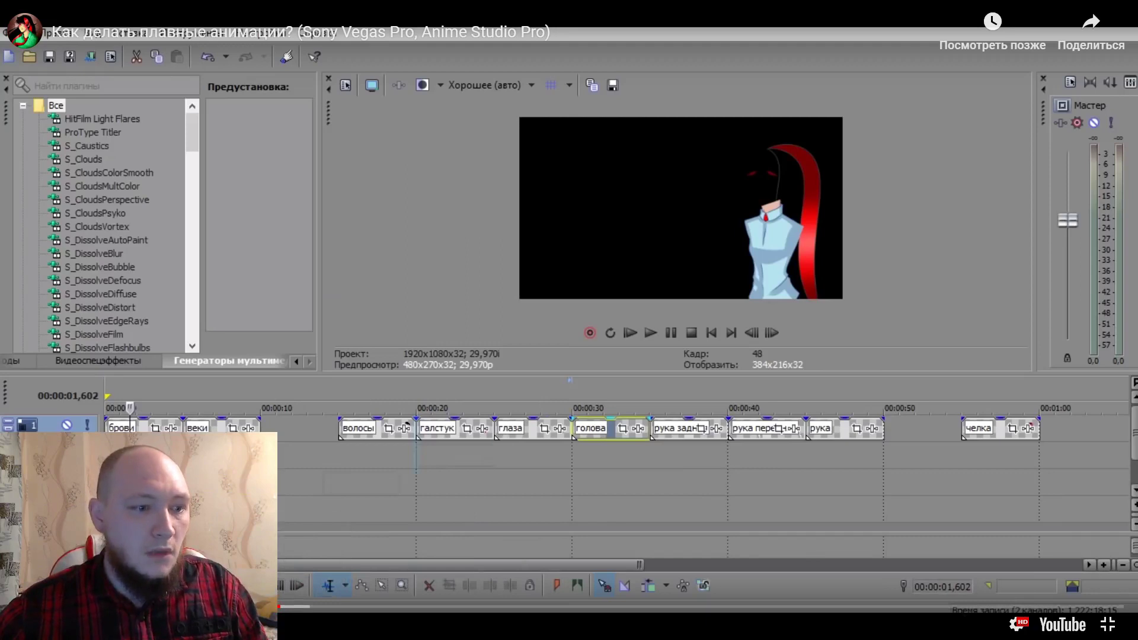
left_click(453, 303)
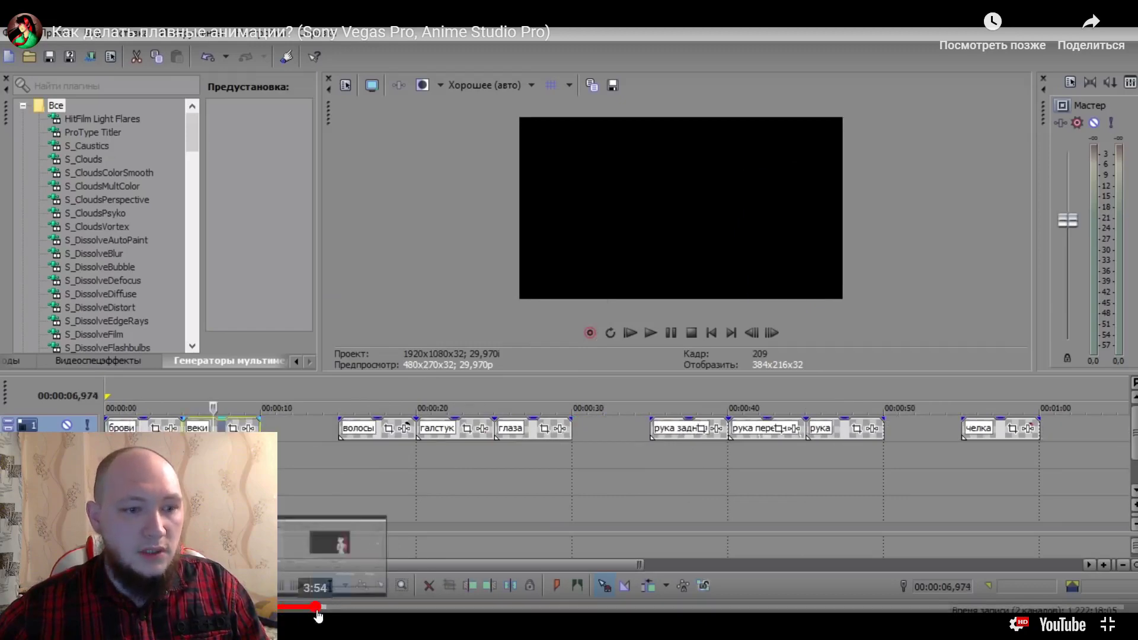
left_click(344, 606)
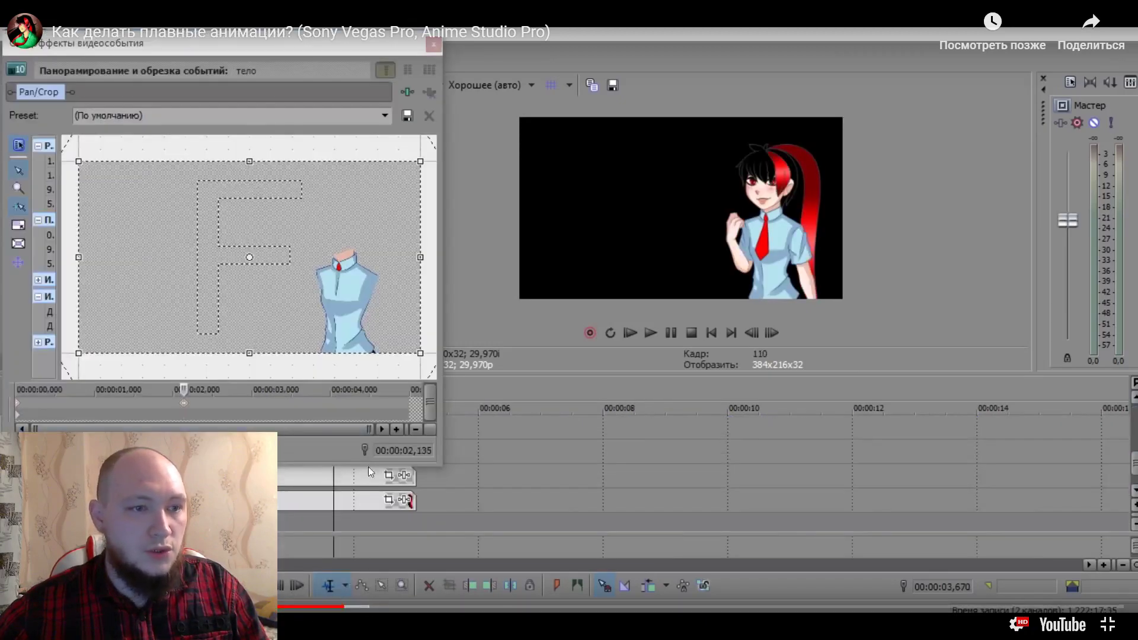
left_click(388, 340)
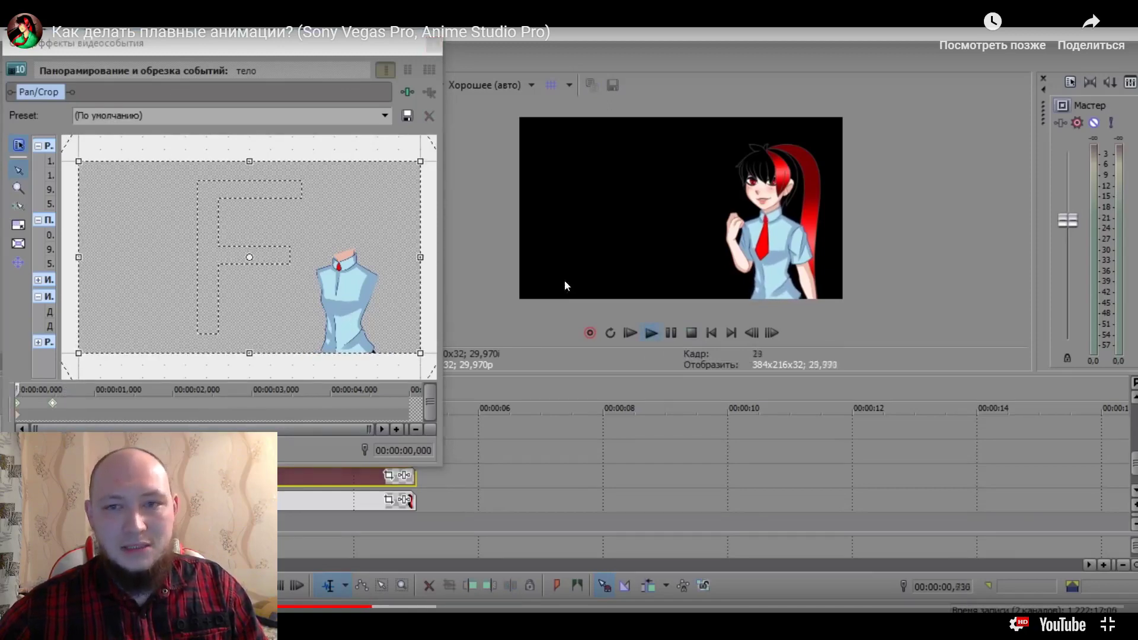
key("Escape")
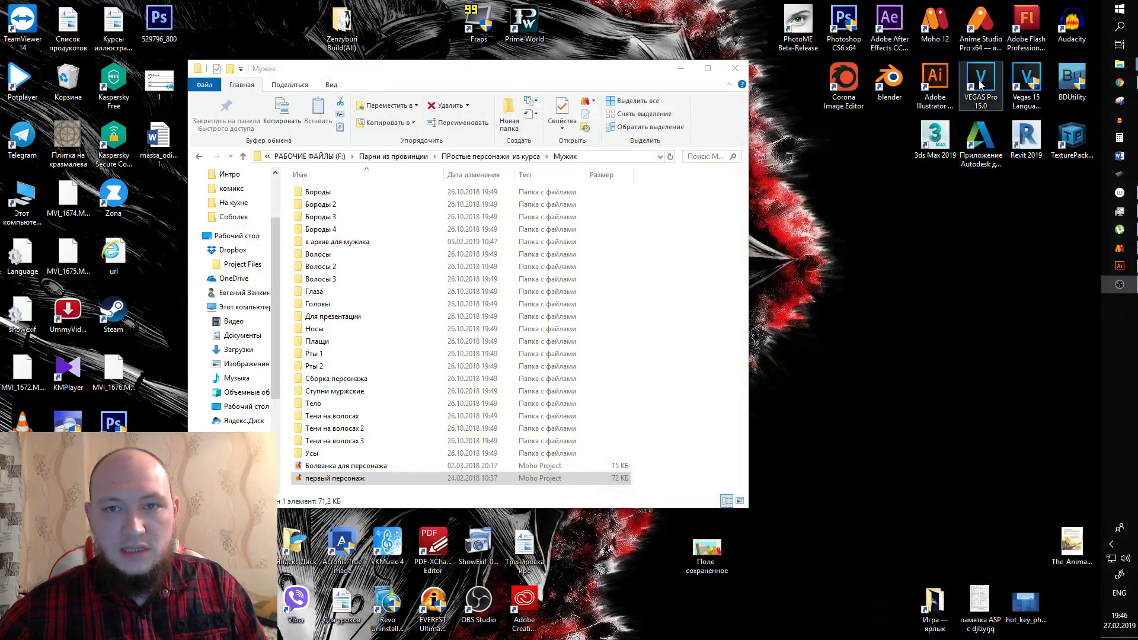
Launch VEGAS Pro 15.0, dismiss VEGAS News, and close the open project.
double_click(976, 88)
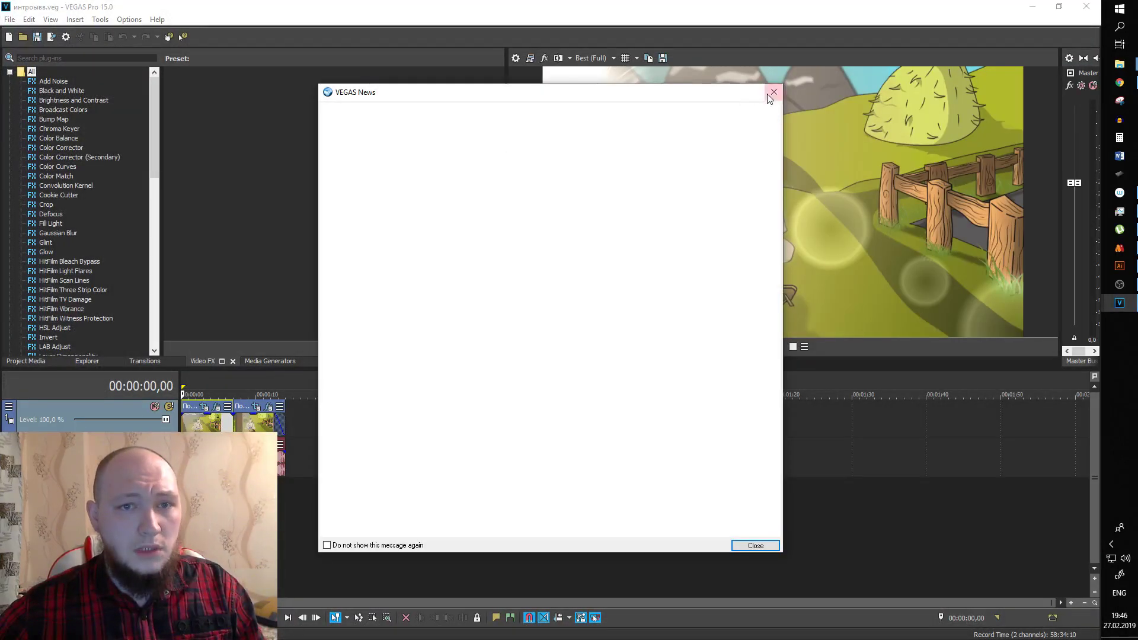
left_click(774, 92)
left_click(9, 19)
left_click(27, 59)
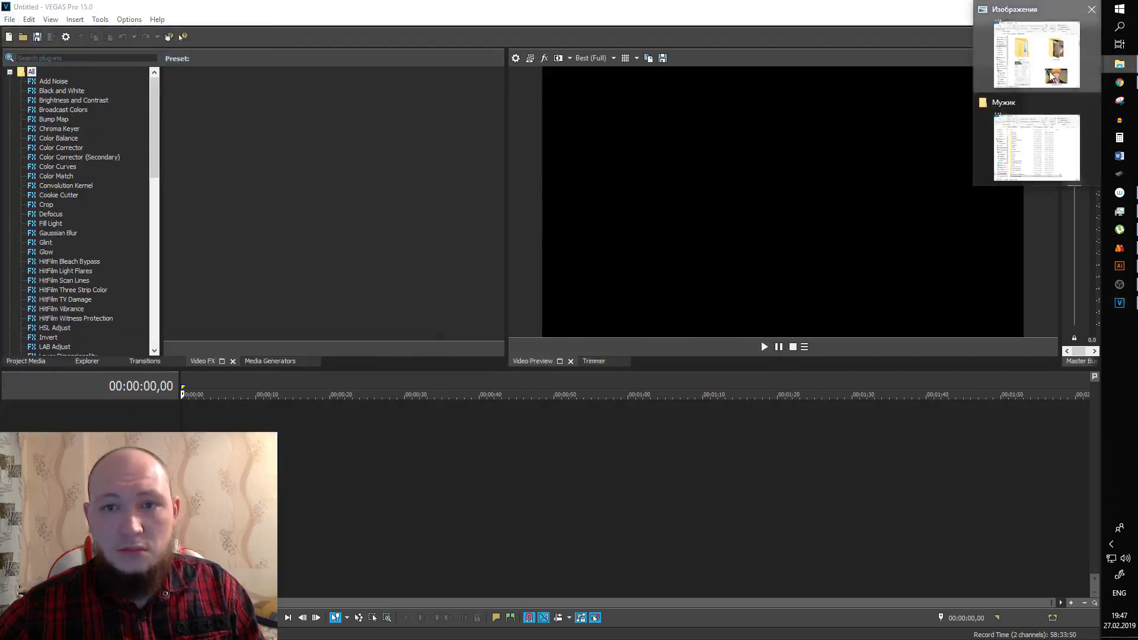
Put the Ichigo_Another_option image from Pictures on the timeline and open its Pan/Crop editor.
left_click(1051, 76)
left_click_drag(657, 468, 202, 415)
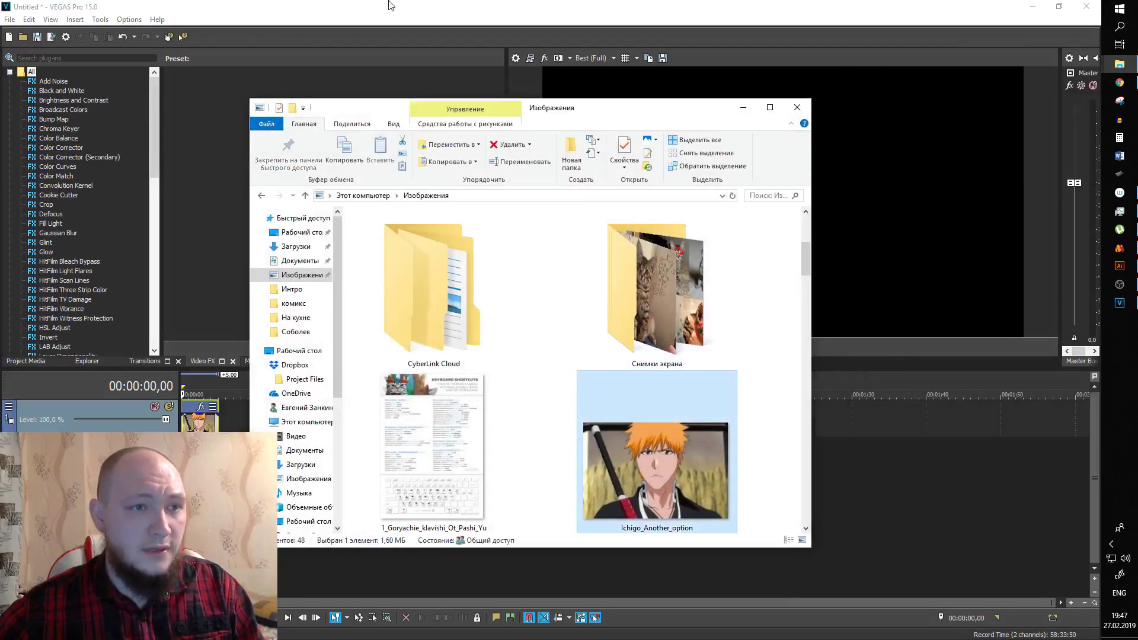
left_click(191, 427)
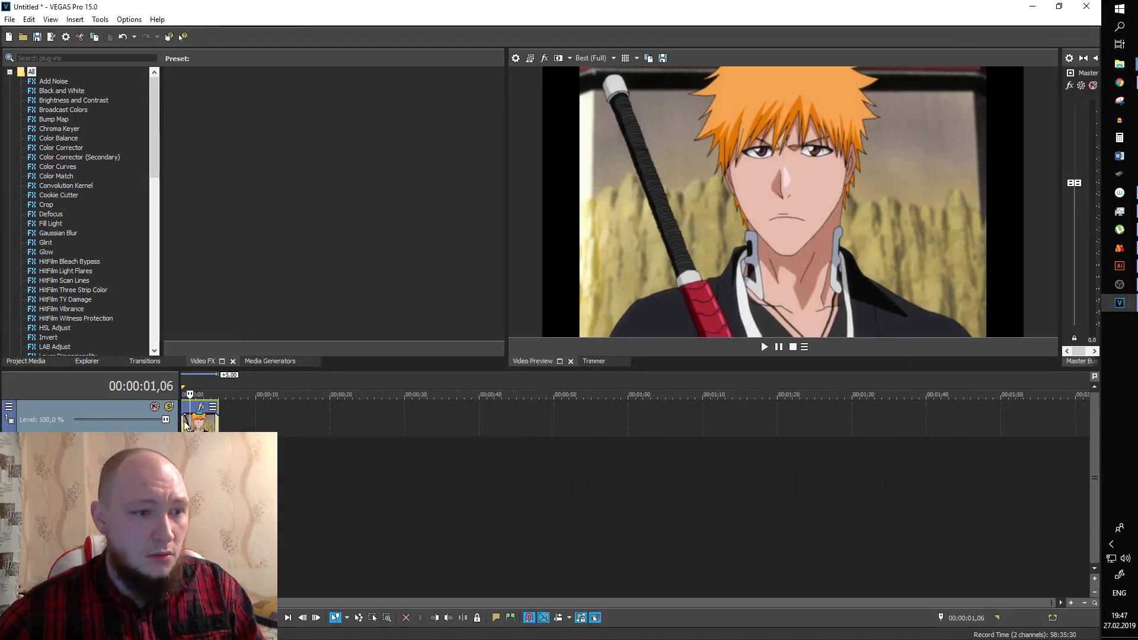
scroll(186, 424, "up", 5)
left_click(204, 418)
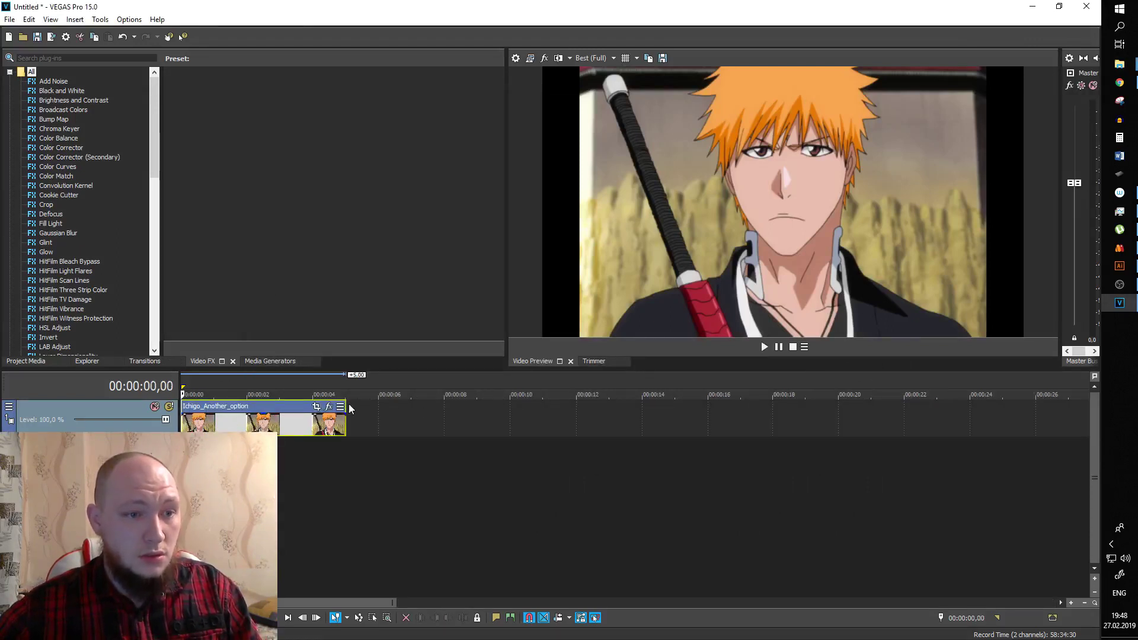
left_click(316, 407)
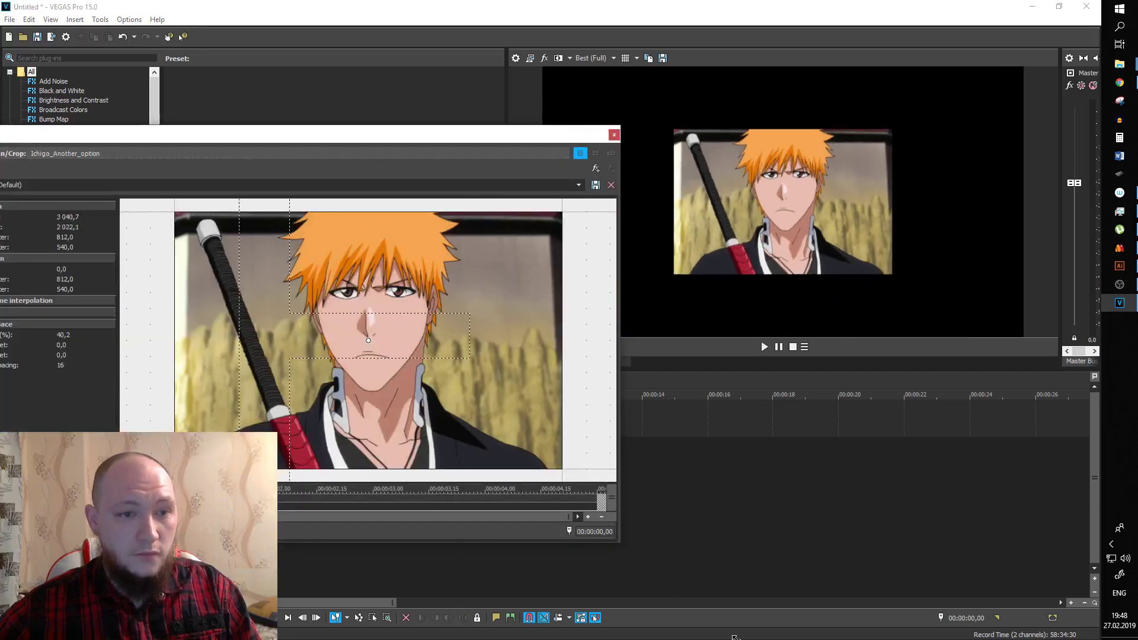
Enlarge the Pan/Crop frame so the picture shrinks, and shift it up and left.
left_click_drag(559, 466, 764, 603)
left_click_drag(462, 372, 256, 232)
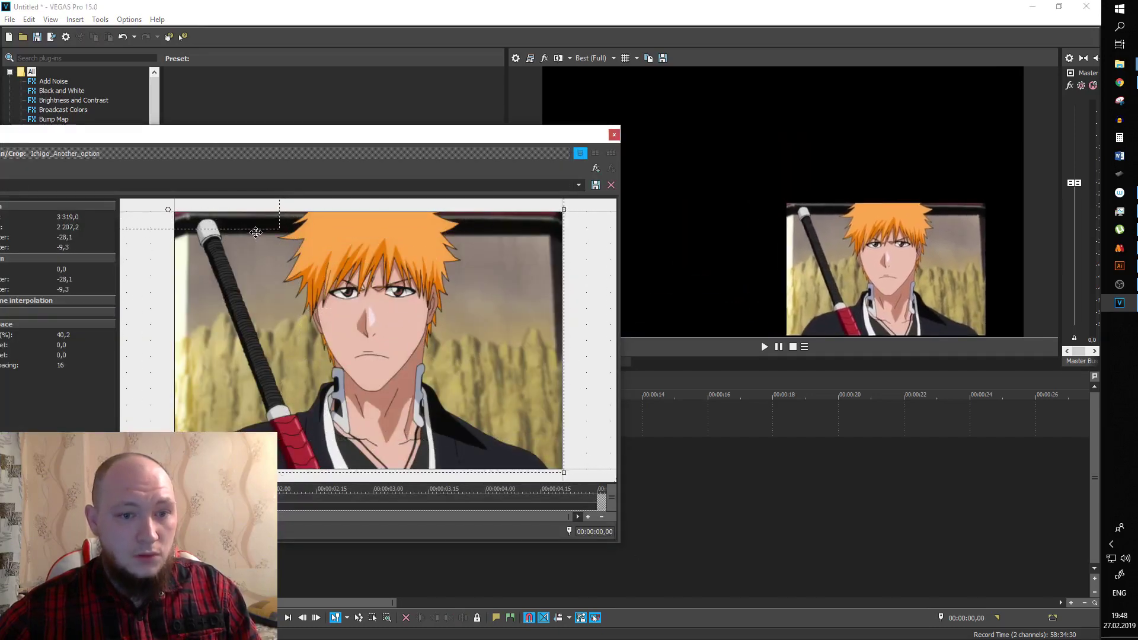
scroll(351, 320, "down", 3)
scroll(351, 321, "down", 2)
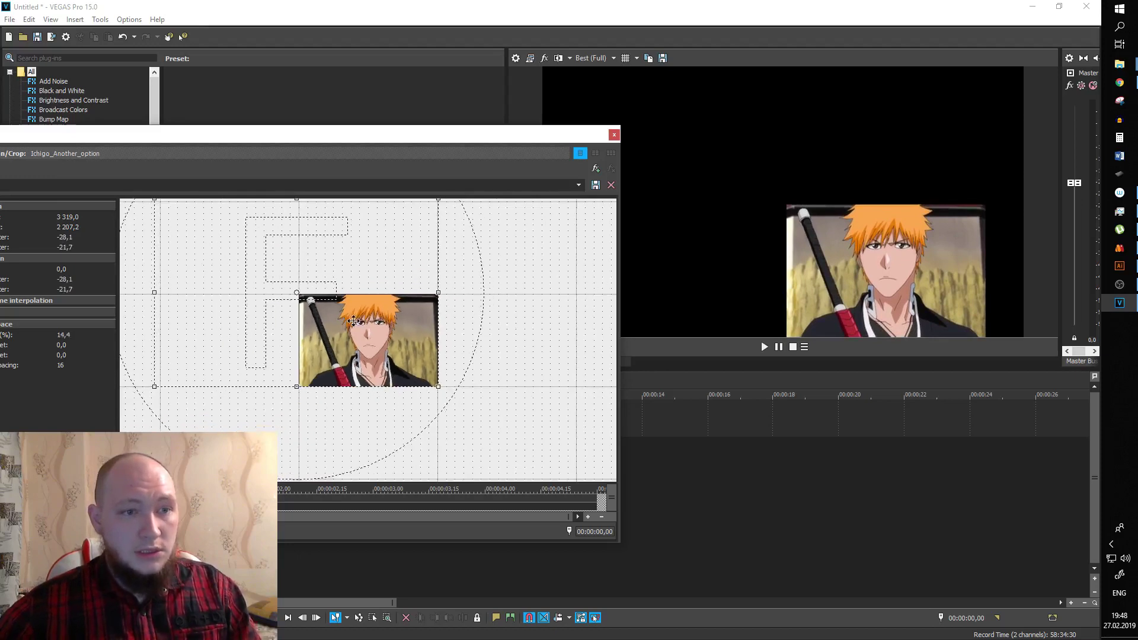
scroll(470, 338, "down", 2)
Move the rotation centre onto the picture and rotate the frame to -3.9 degrees.
mouse_move(437, 303)
left_mouse_down()
mouse_move(451, 237)
mouse_move(470, 394)
mouse_move(447, 203)
mouse_move(452, 323)
mouse_move(444, 305)
left_mouse_up()
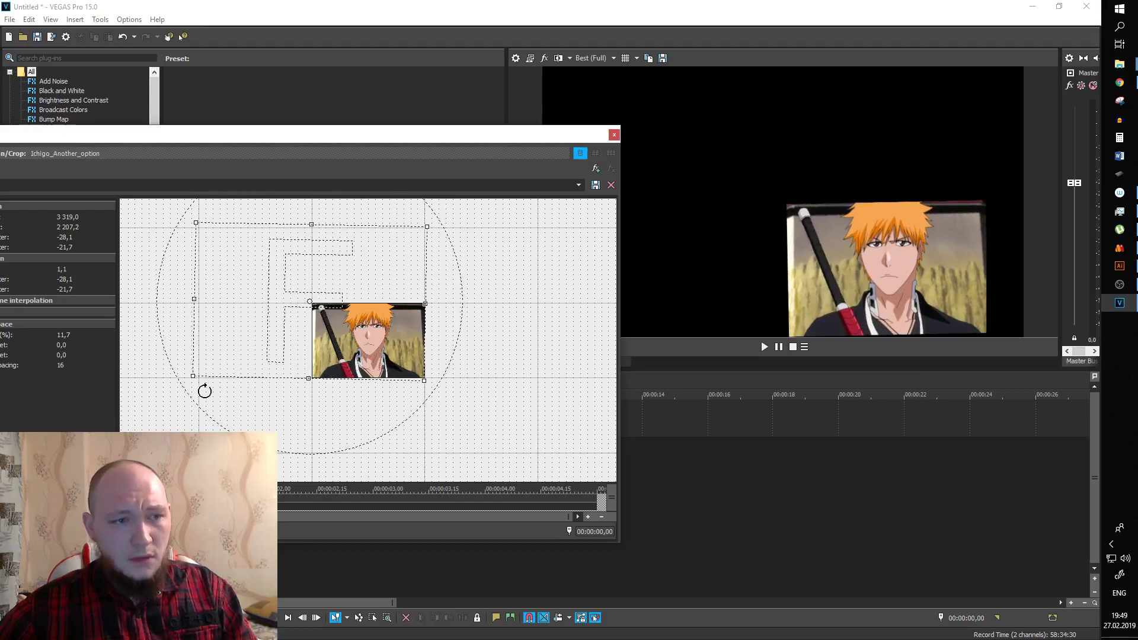
left_click_drag(294, 130, 376, 121)
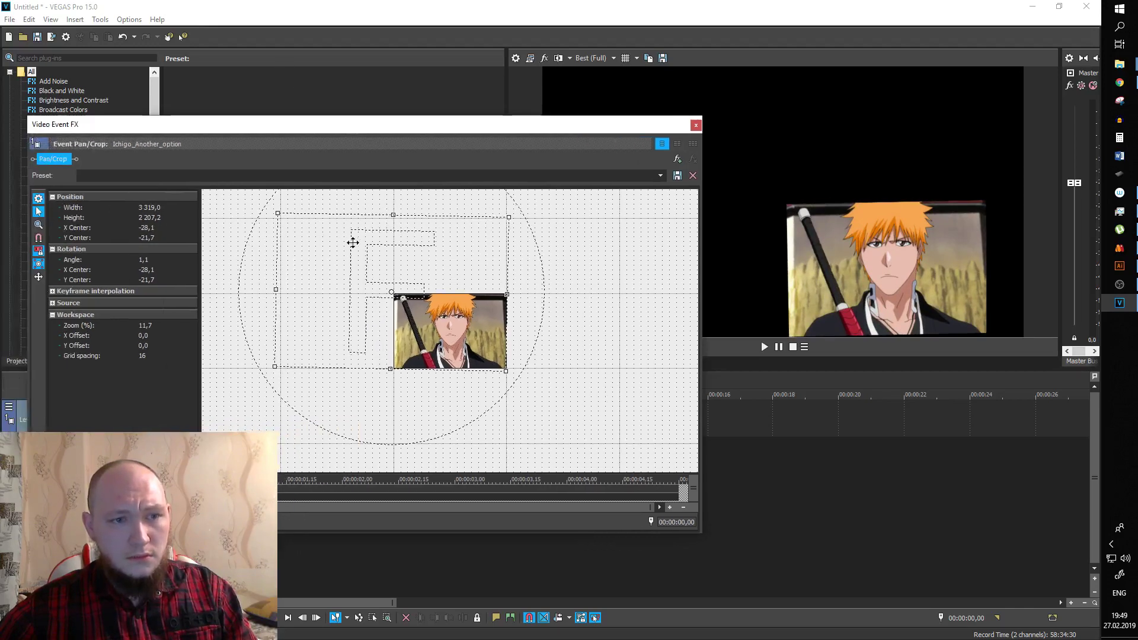
mouse_move(511, 312)
left_mouse_down()
mouse_move(518, 246)
mouse_move(515, 312)
left_mouse_up()
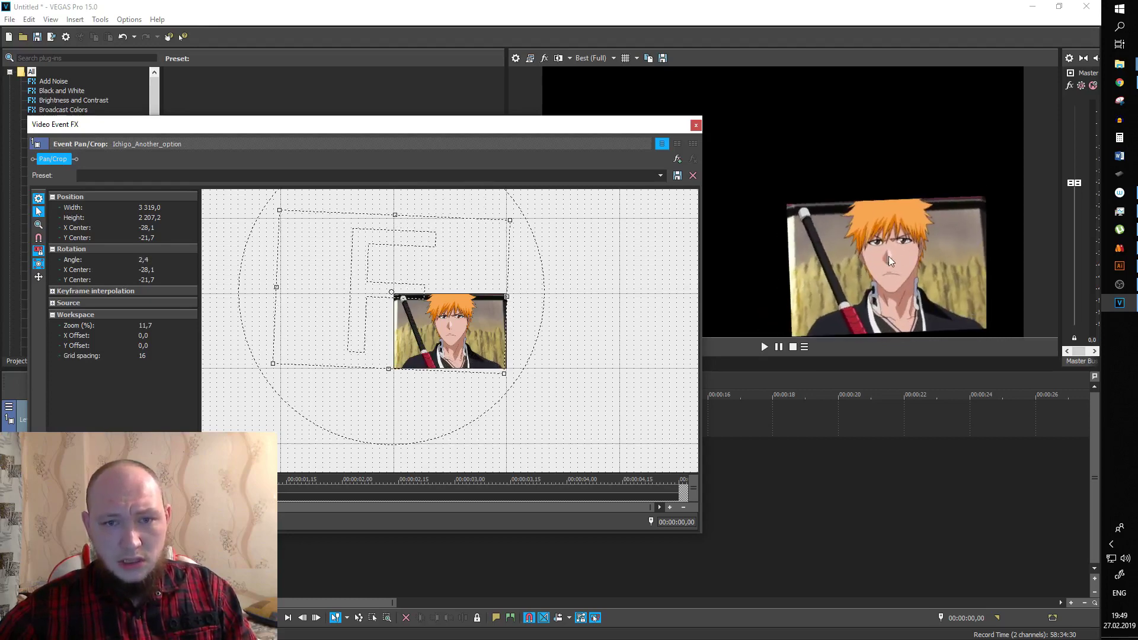
left_click_drag(392, 294, 451, 329)
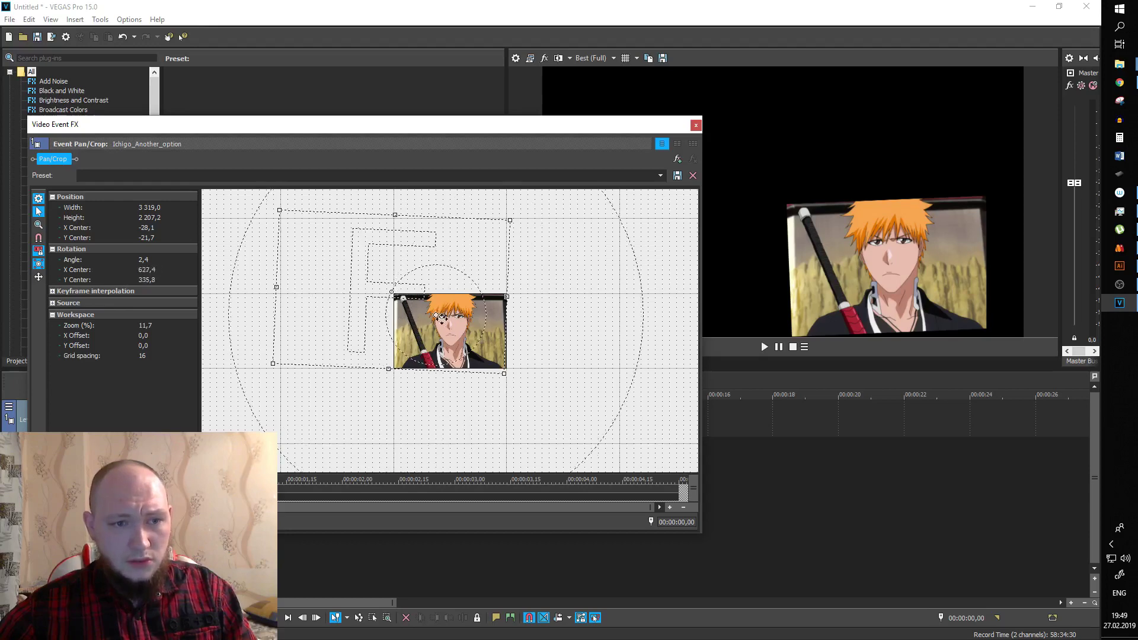
mouse_move(543, 310)
left_mouse_down()
mouse_move(542, 254)
mouse_move(548, 292)
left_mouse_up()
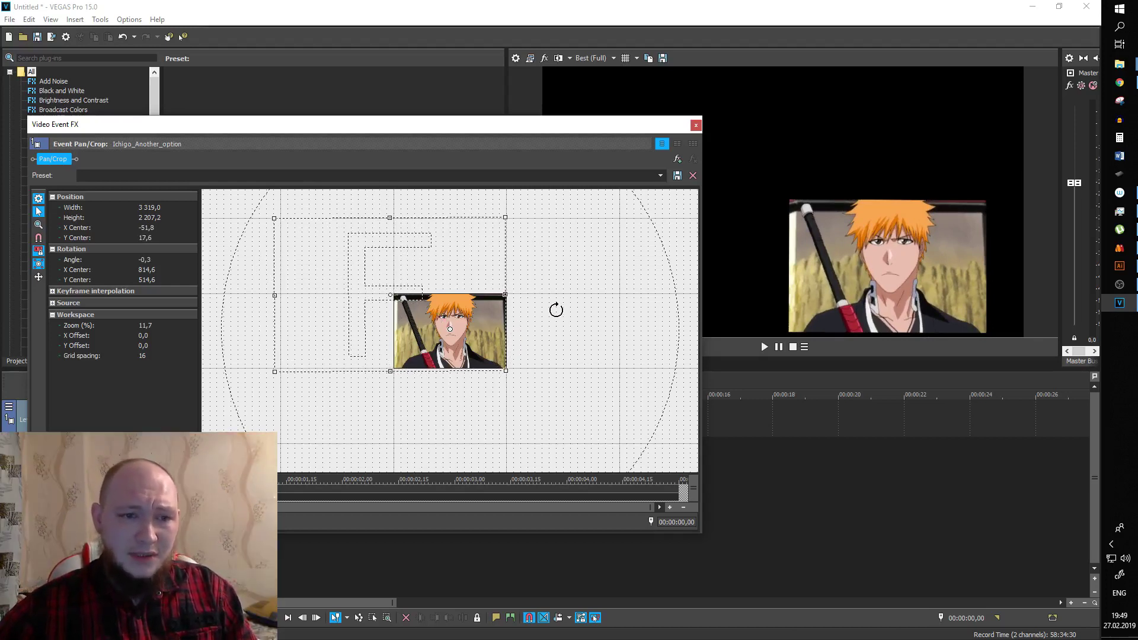
left_click_drag(556, 310, 472, 317)
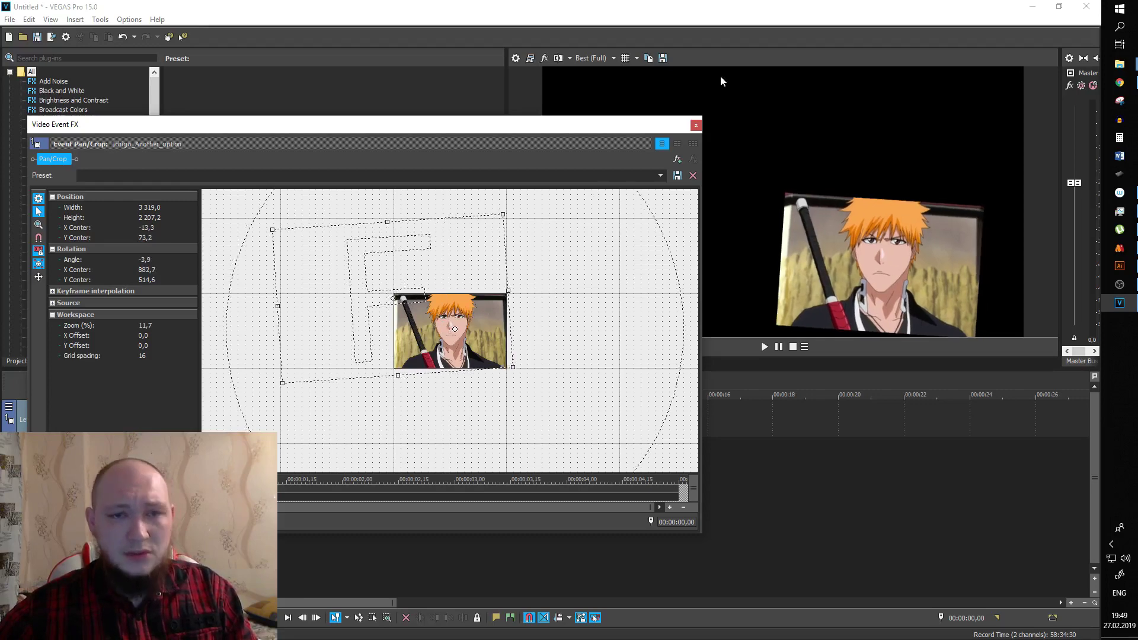
Close the Pan/Crop window and quit VEGAS Pro without saving.
left_click(696, 125)
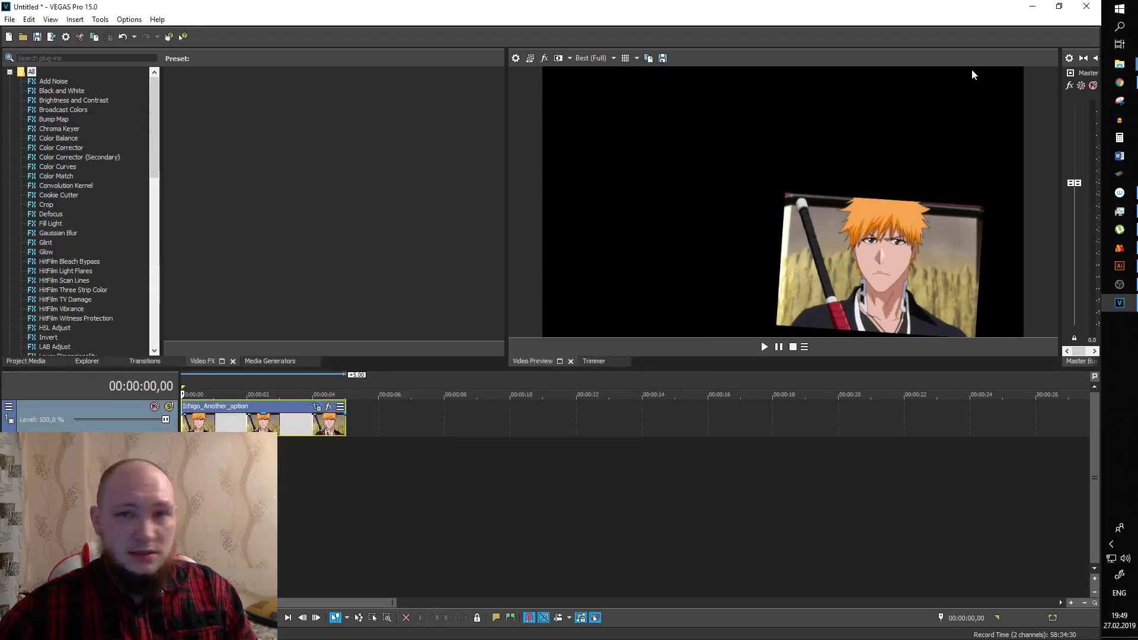
left_click(1086, 6)
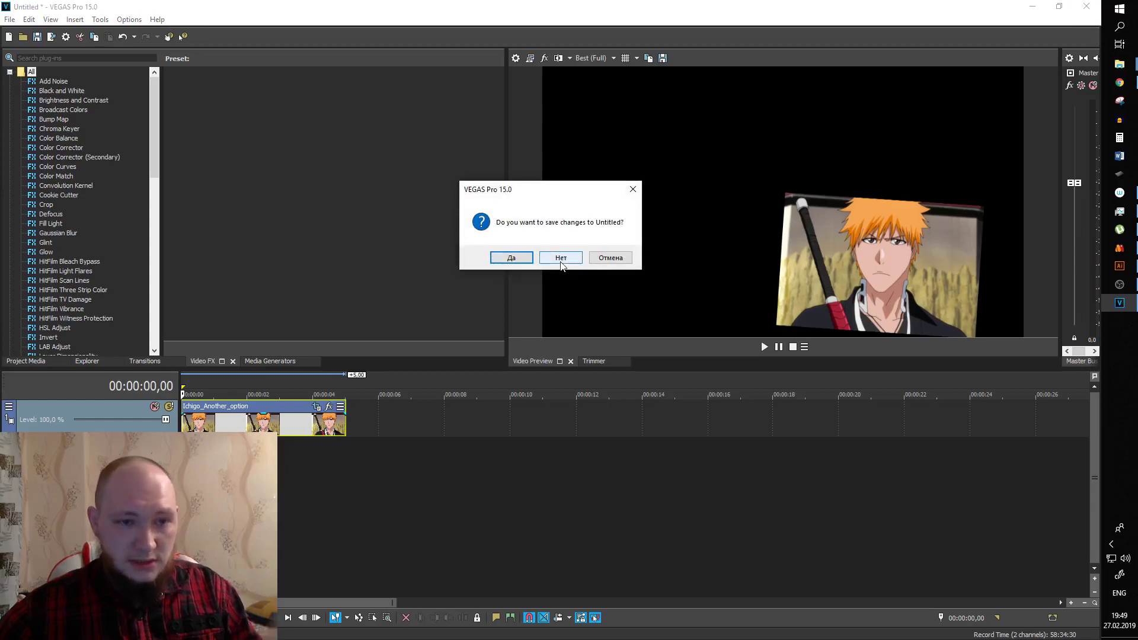
left_click(561, 260)
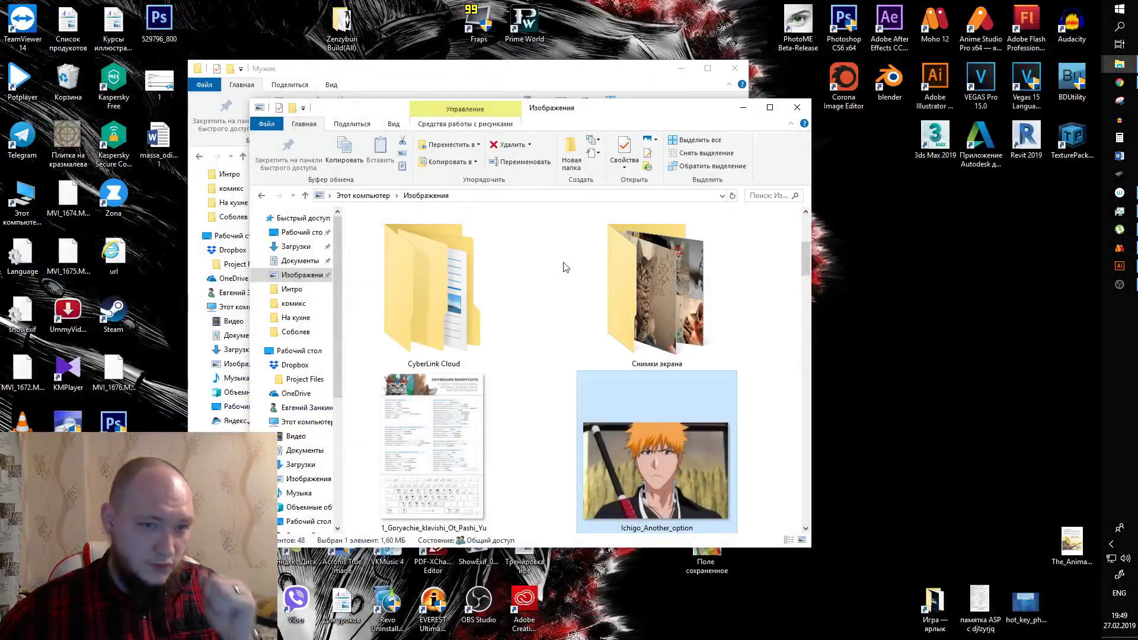
Play the VK-shared tutorial full screen, seek to the image-layer import part, then pause and exit full screen.
left_click(1121, 84)
double_click(529, 410)
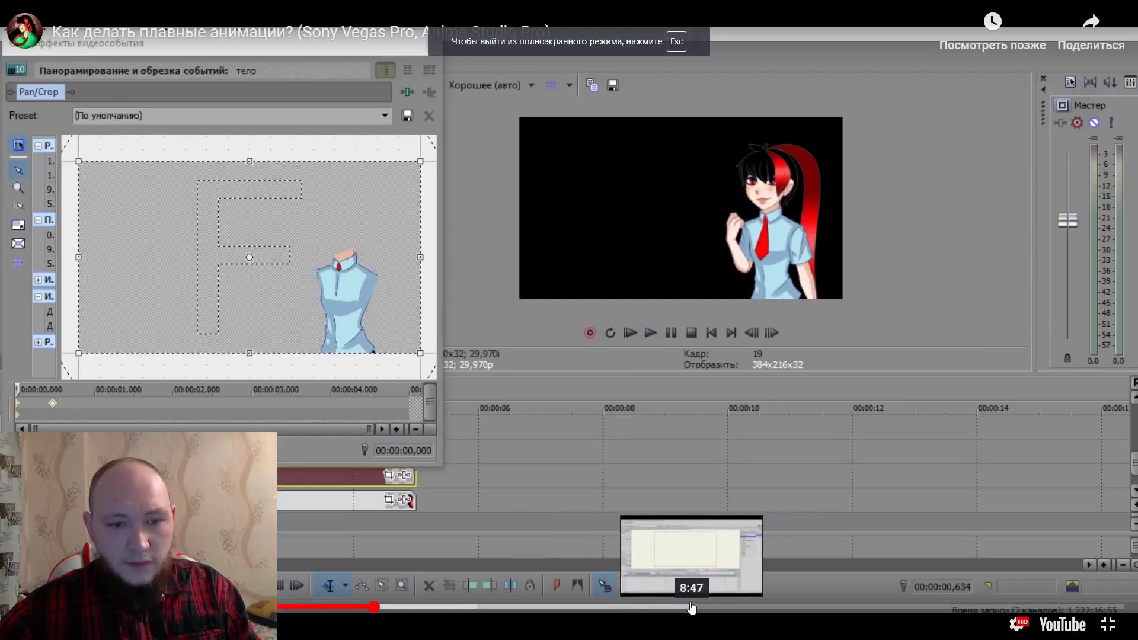
left_click(692, 607)
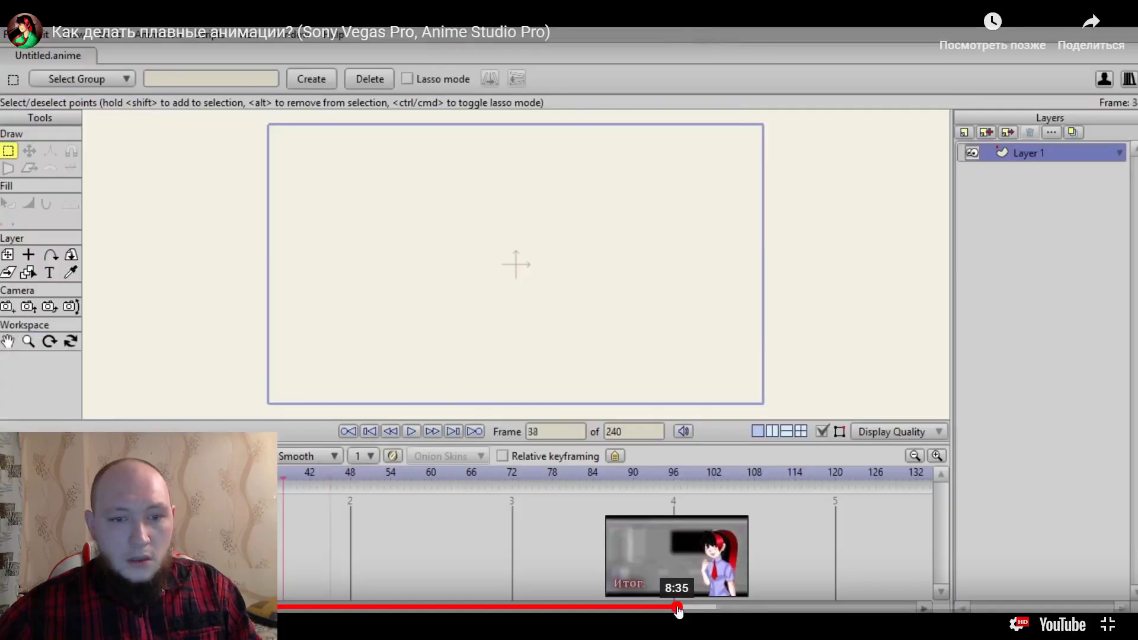
left_click(678, 609)
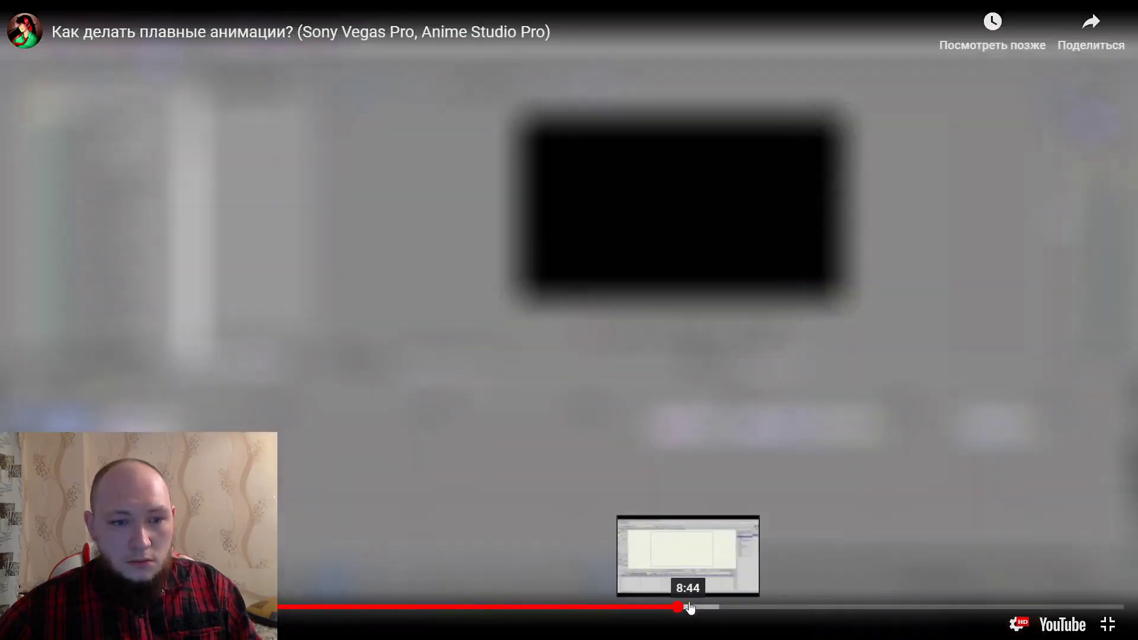
left_click(691, 608)
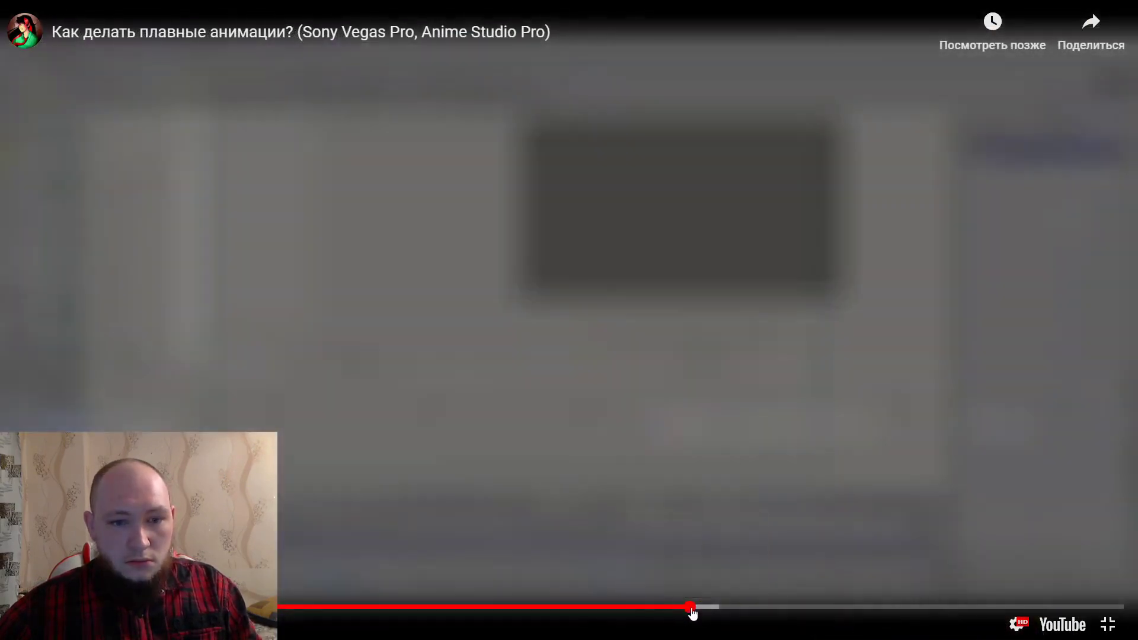
left_click(702, 608)
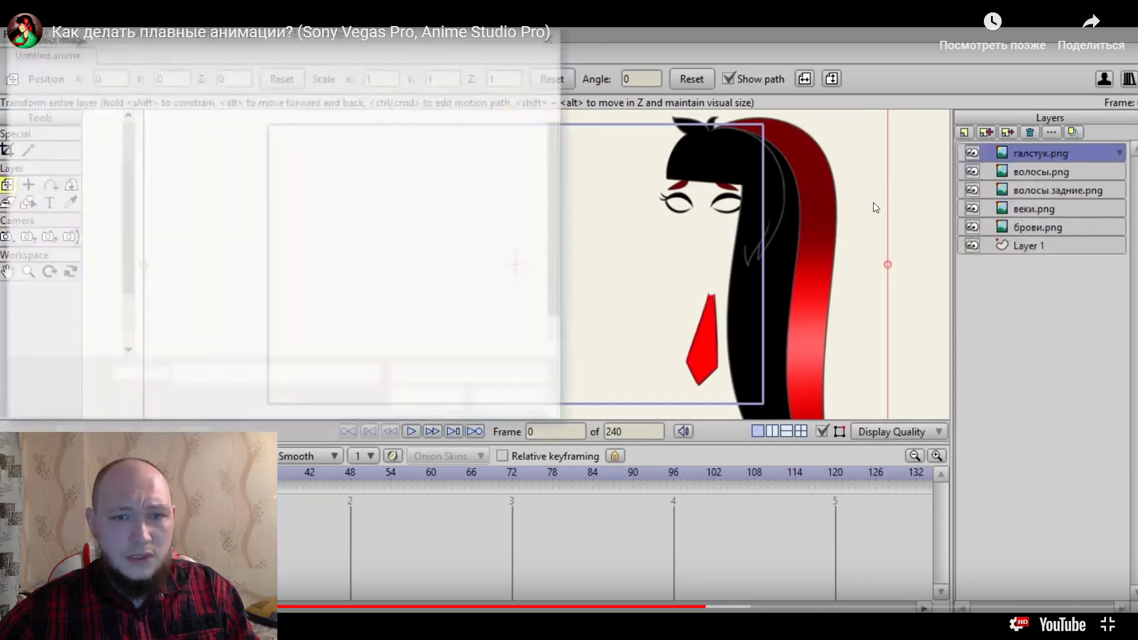
key("space")
key("Escape")
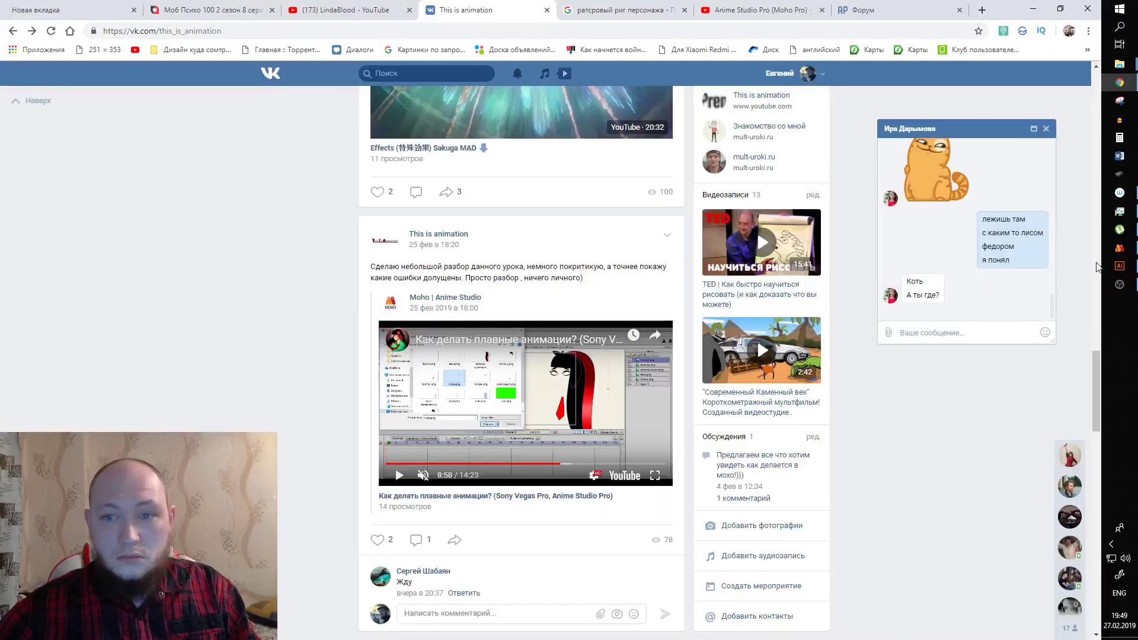
Start a new blank Untitled document in Moho.
left_click(1119, 247)
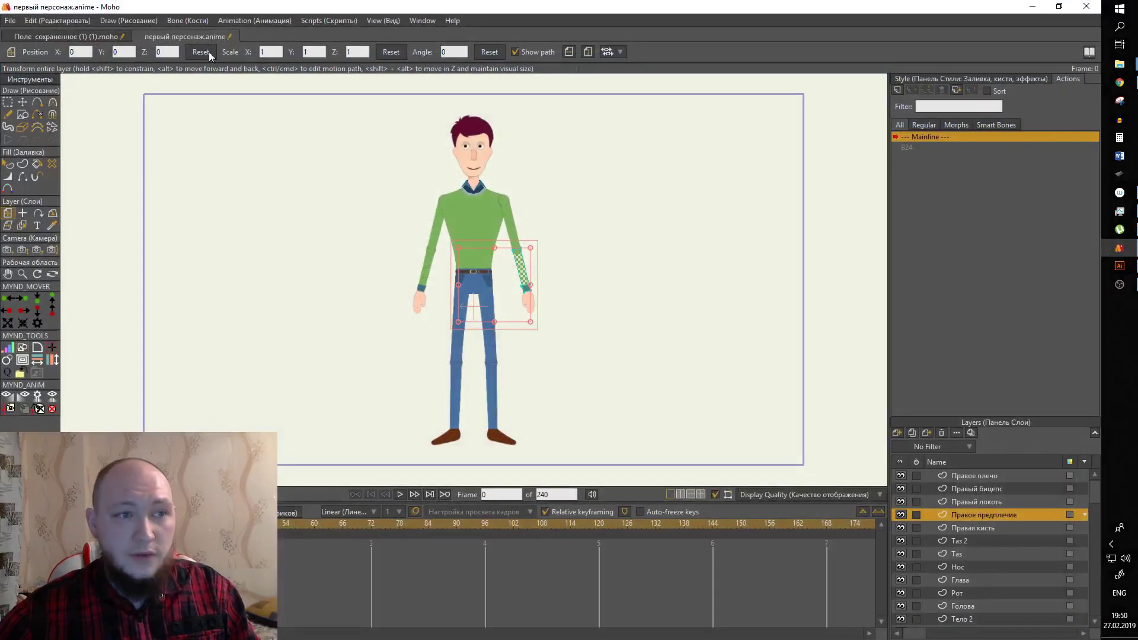
left_click(11, 20)
left_click(59, 33)
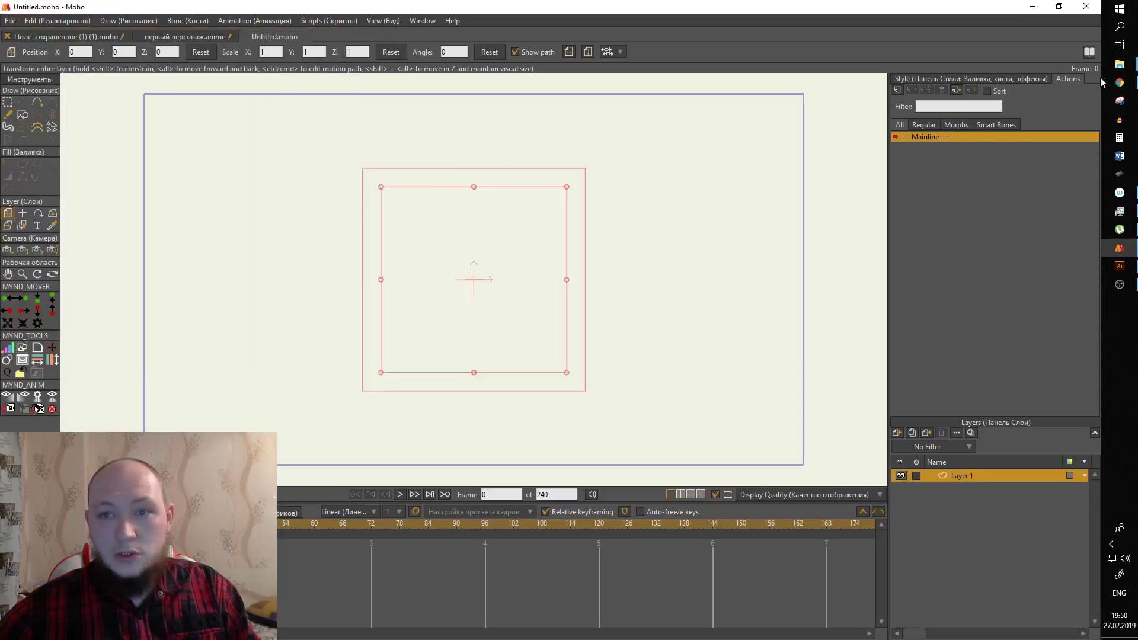
Maximise the Pictures folder window and scroll through it to the vlcsnap screenshots.
left_click(1037, 59)
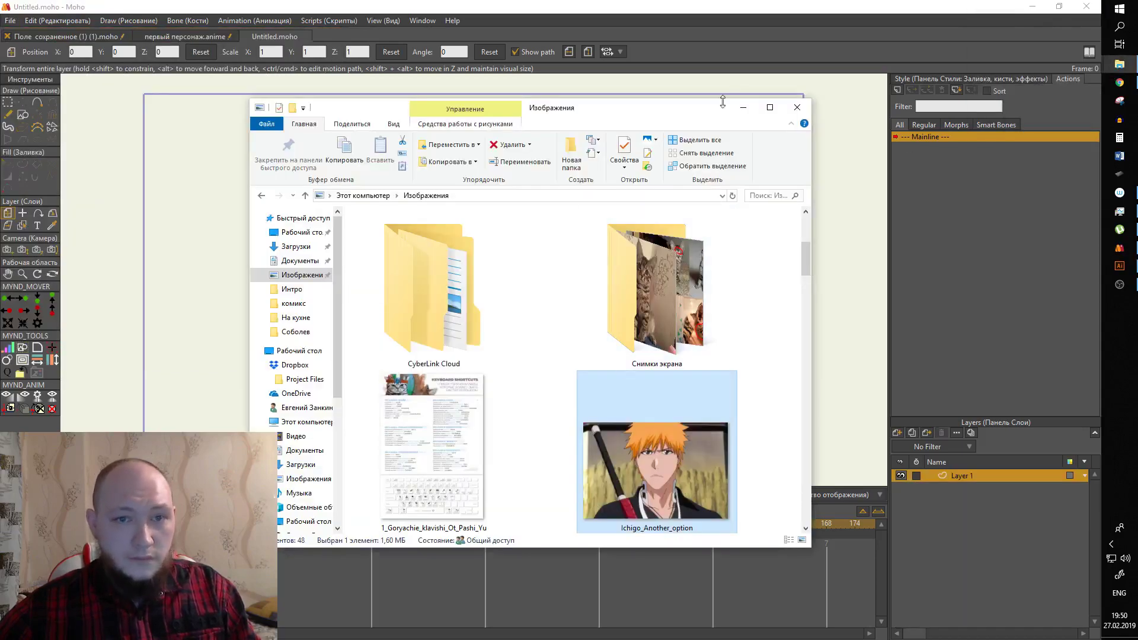
left_click_drag(718, 112, 673, 2)
scroll(642, 509, "down", 5)
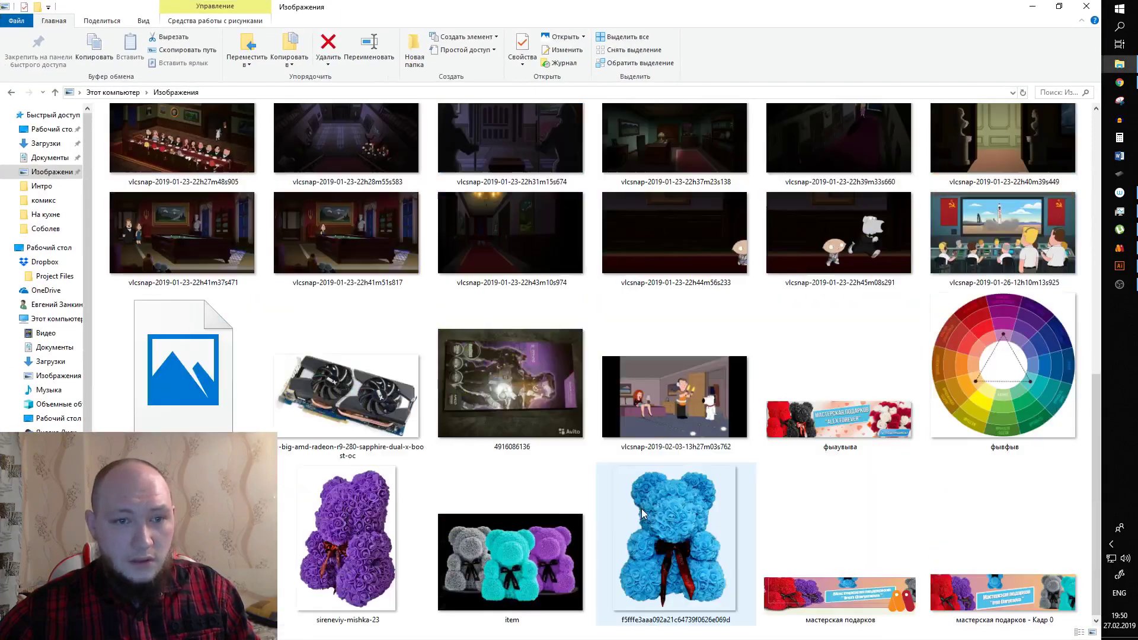
scroll(789, 419, "up", 10)
scroll(825, 451, "down", 8)
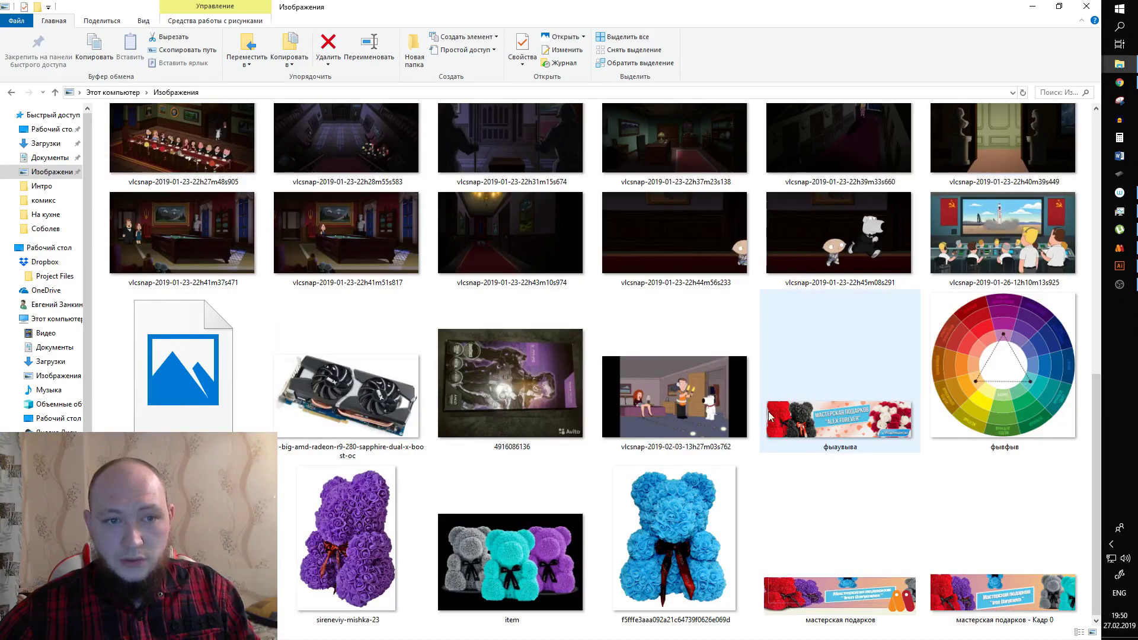
scroll(609, 325, "up", 4)
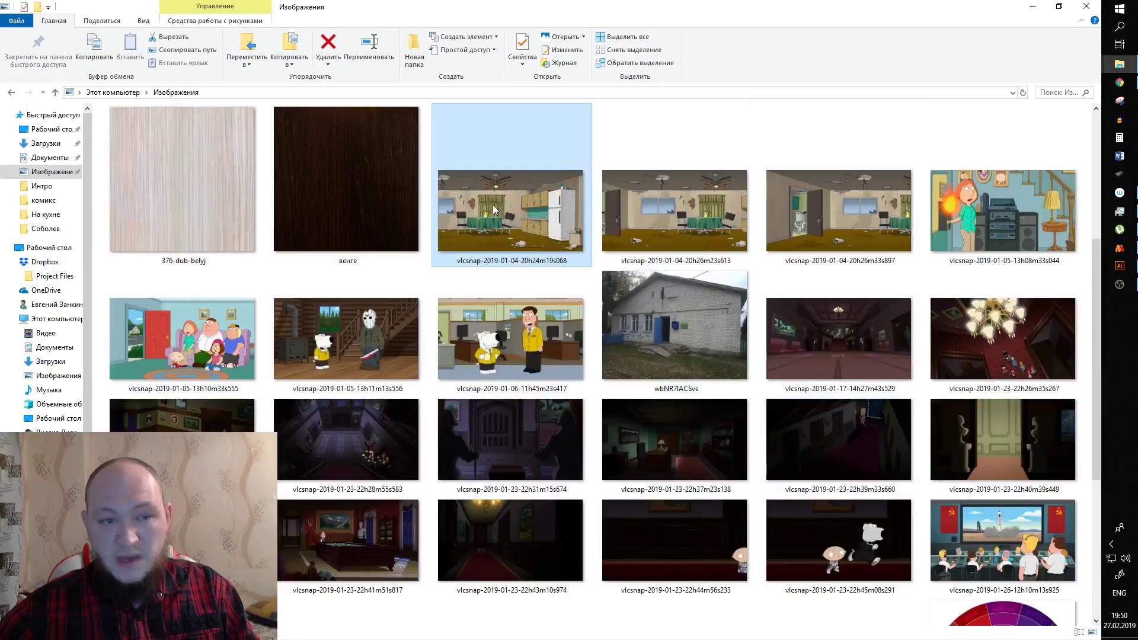
Drag the vlcsnap screenshots into Moho as image layers, collapse the Style panel, and select each layer.
left_click(981, 564, "shift")
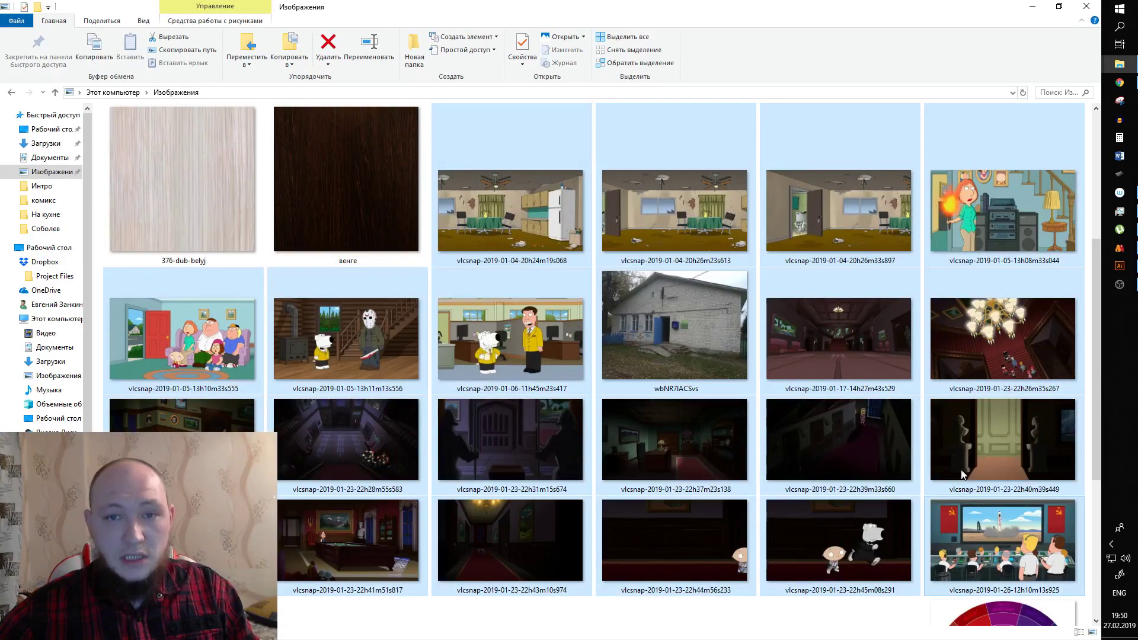
mouse_move(982, 564)
left_mouse_down()
mouse_move(1118, 243)
mouse_move(464, 254)
left_mouse_up()
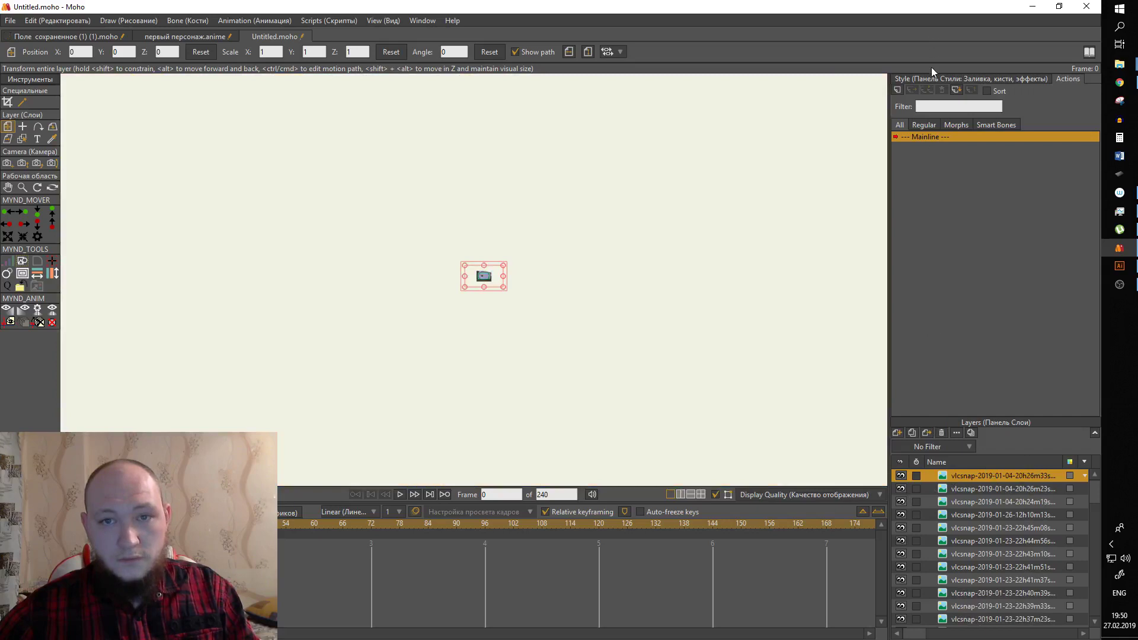
left_click(935, 79)
left_click(937, 410)
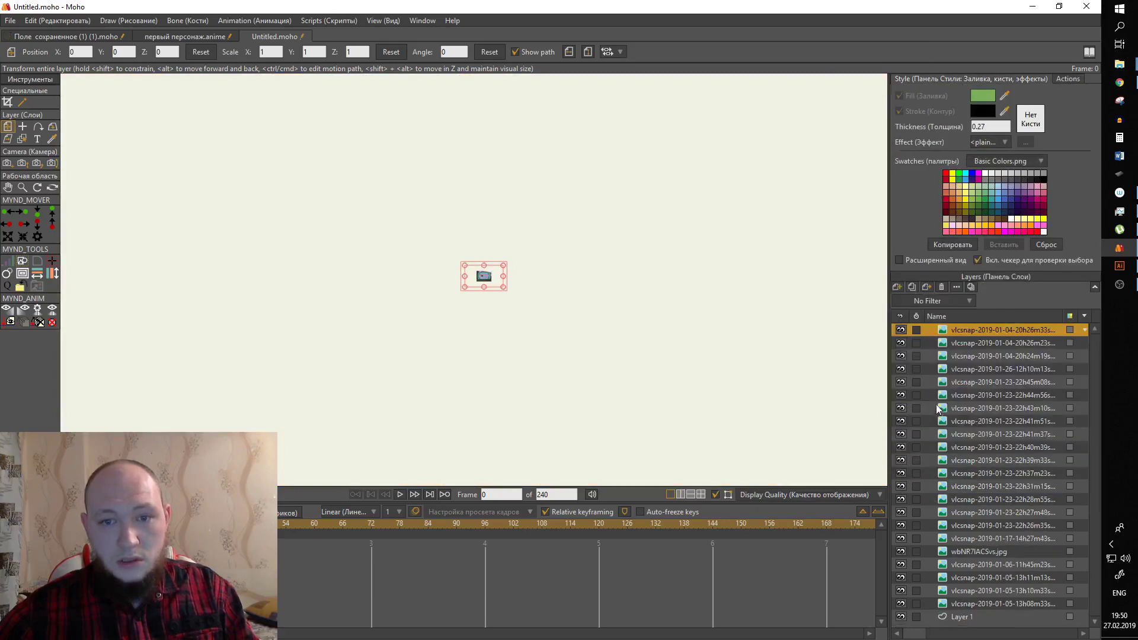
left_click(980, 356)
left_click(972, 473)
left_click(961, 552)
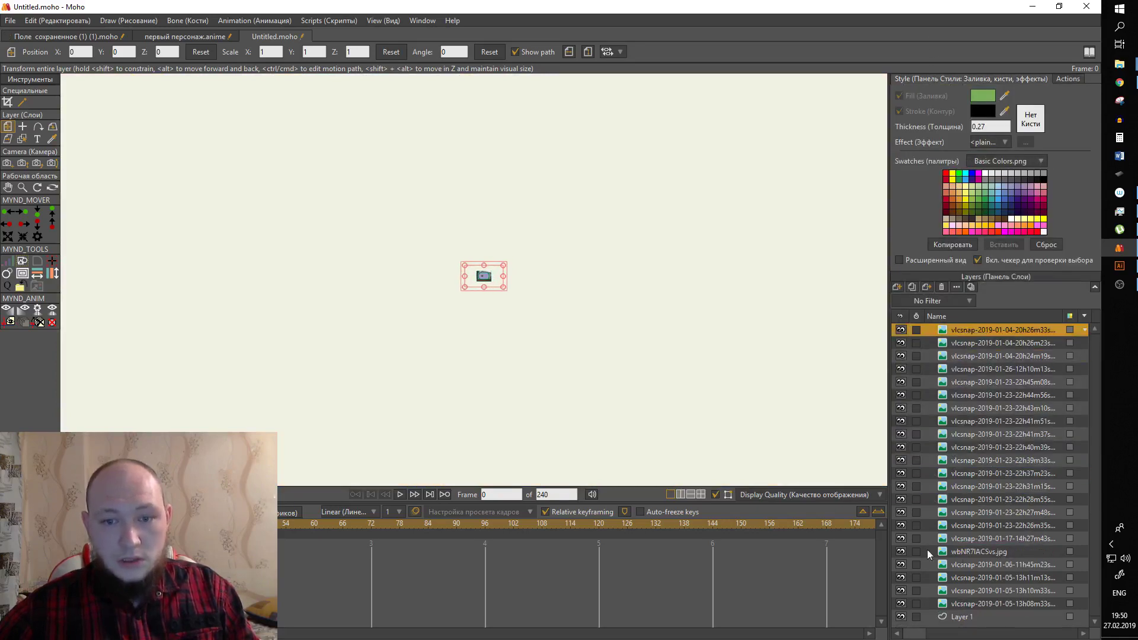
left_click(965, 332)
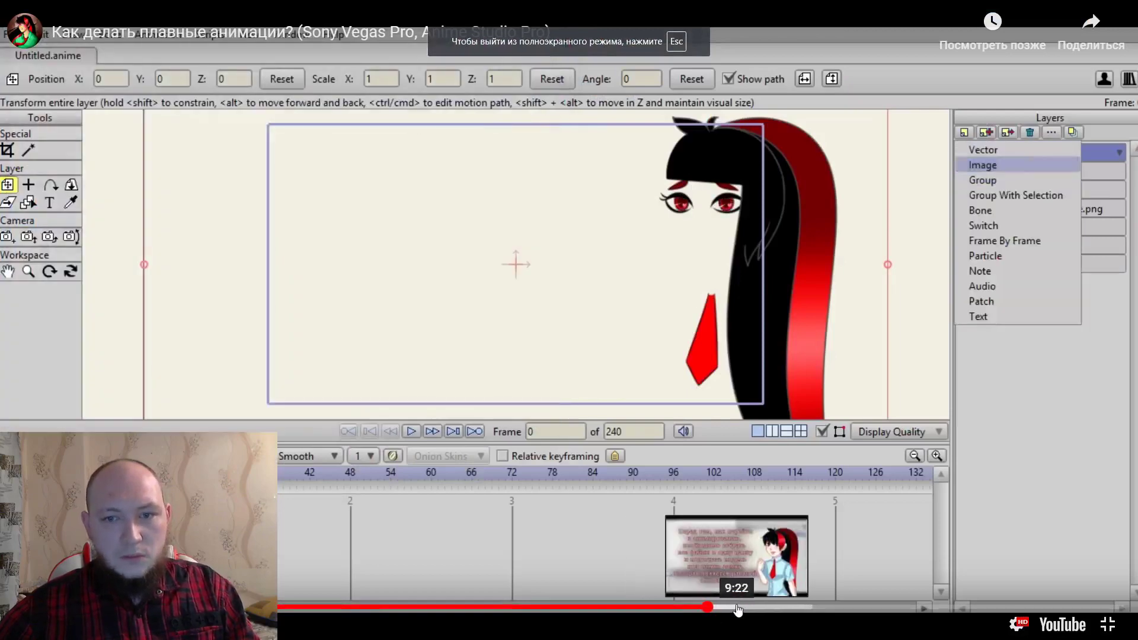
Scrub through the tutorial's layer-grouping section, then pause and exit full screen.
left_click(779, 608)
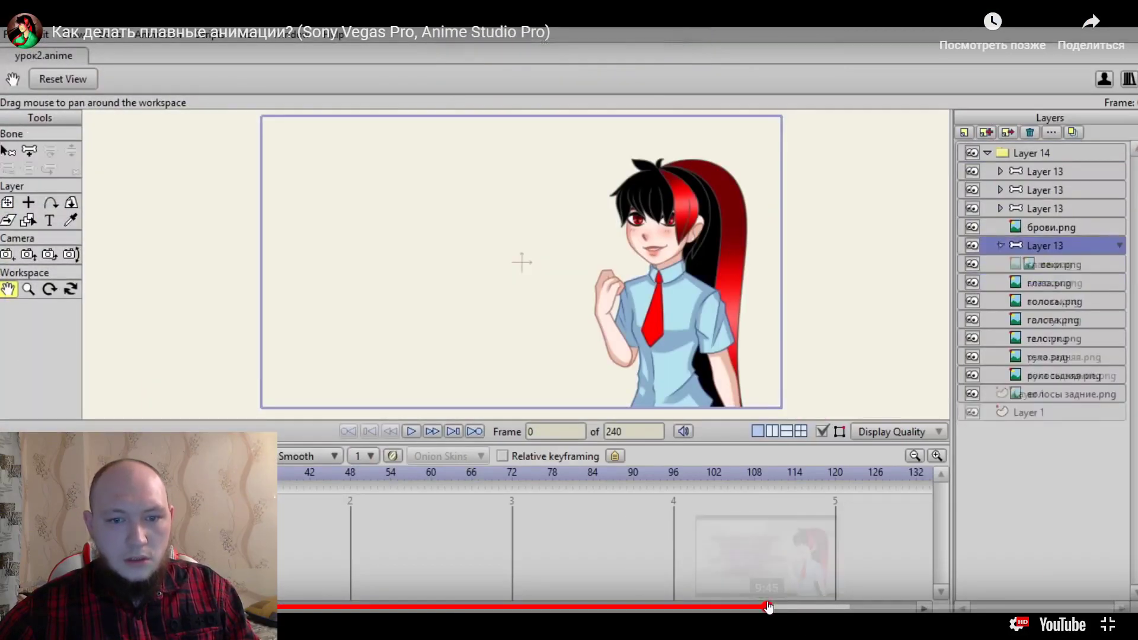
left_click(766, 607)
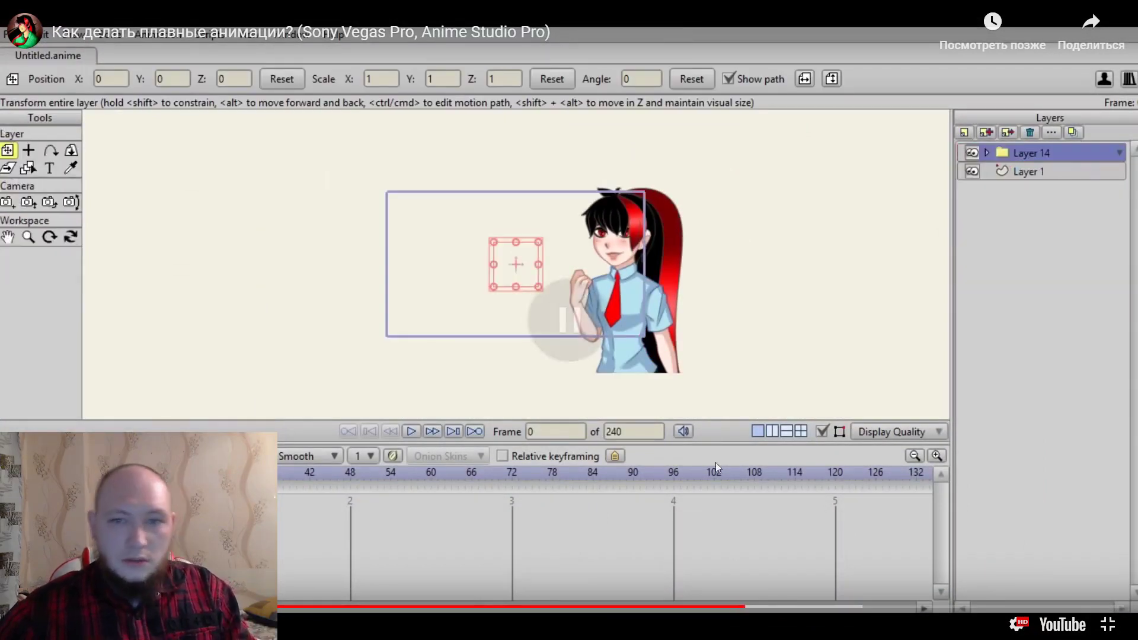
left_click(737, 607)
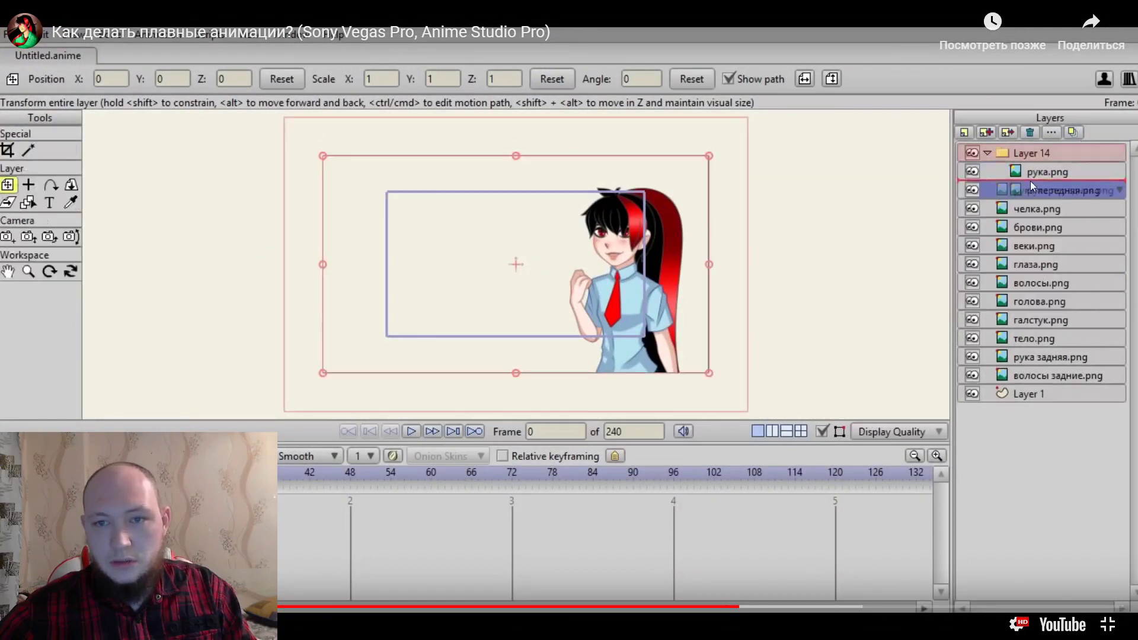
left_click(843, 217)
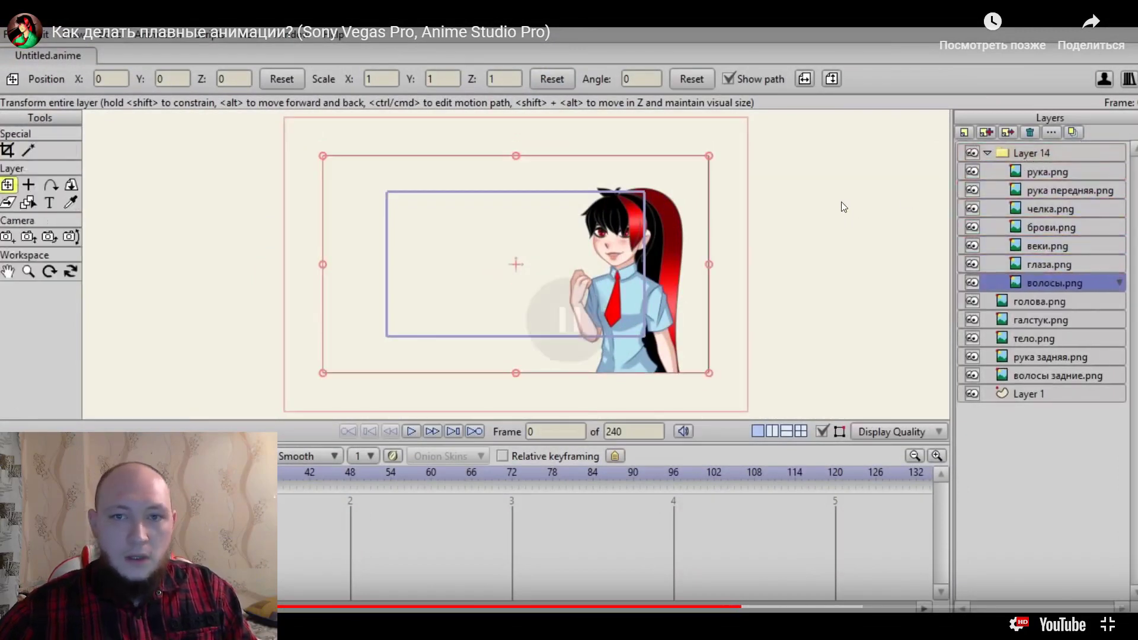
key("Escape")
Back in the character file, select all layers and pull the body parts out of Человек.
left_click(1120, 251)
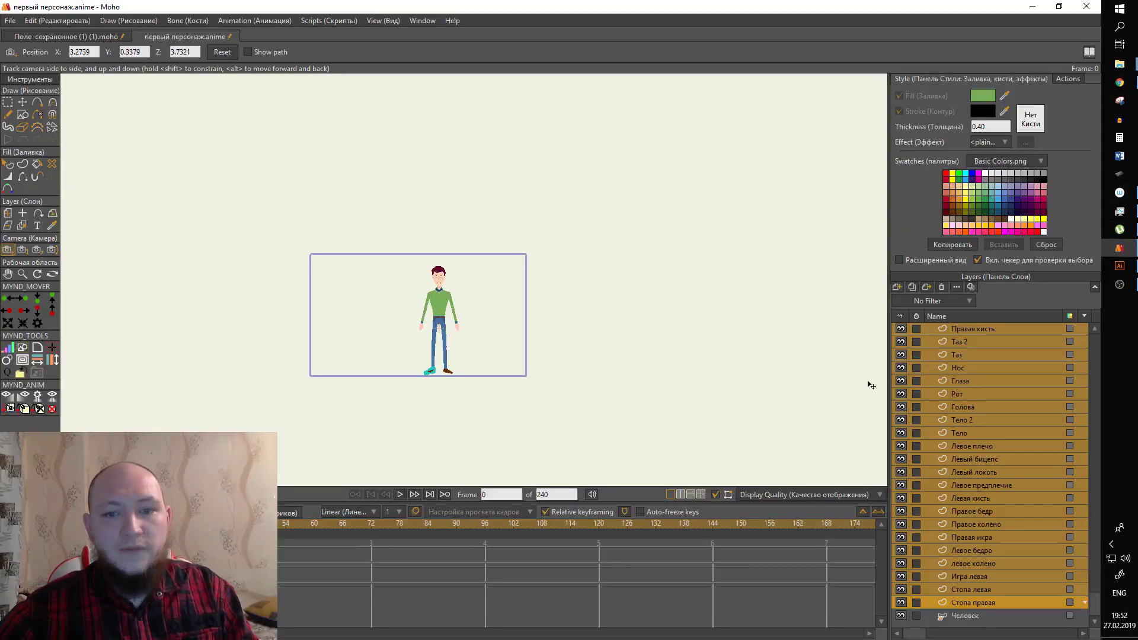
scroll(993, 543, "up", 3)
scroll(991, 540, "down", 3)
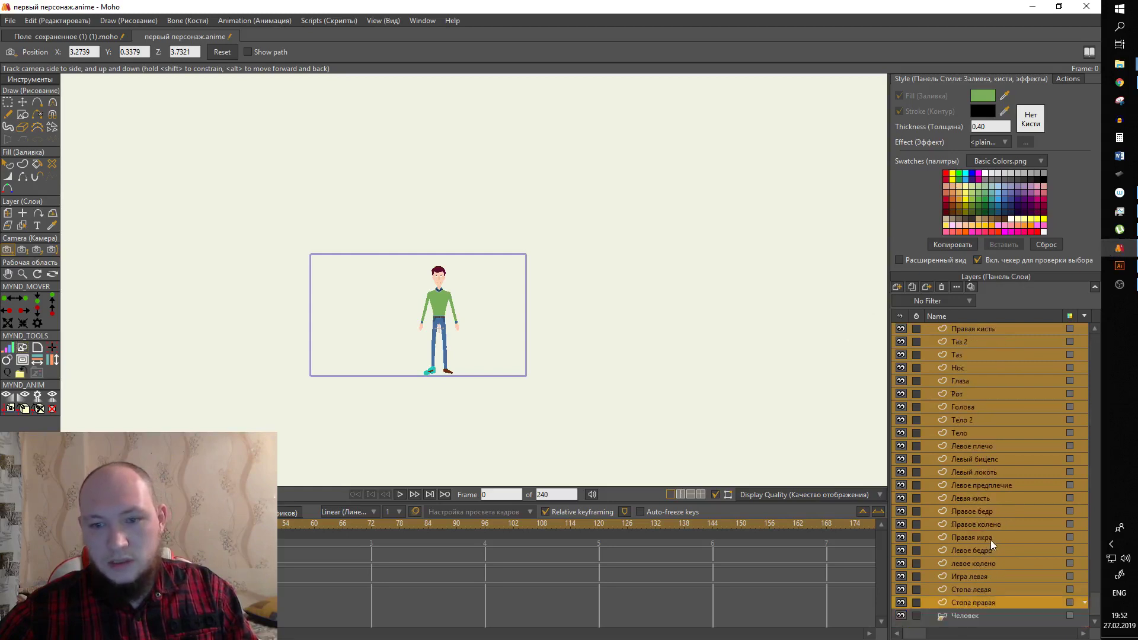
left_click(958, 617)
scroll(962, 574, "up", 2)
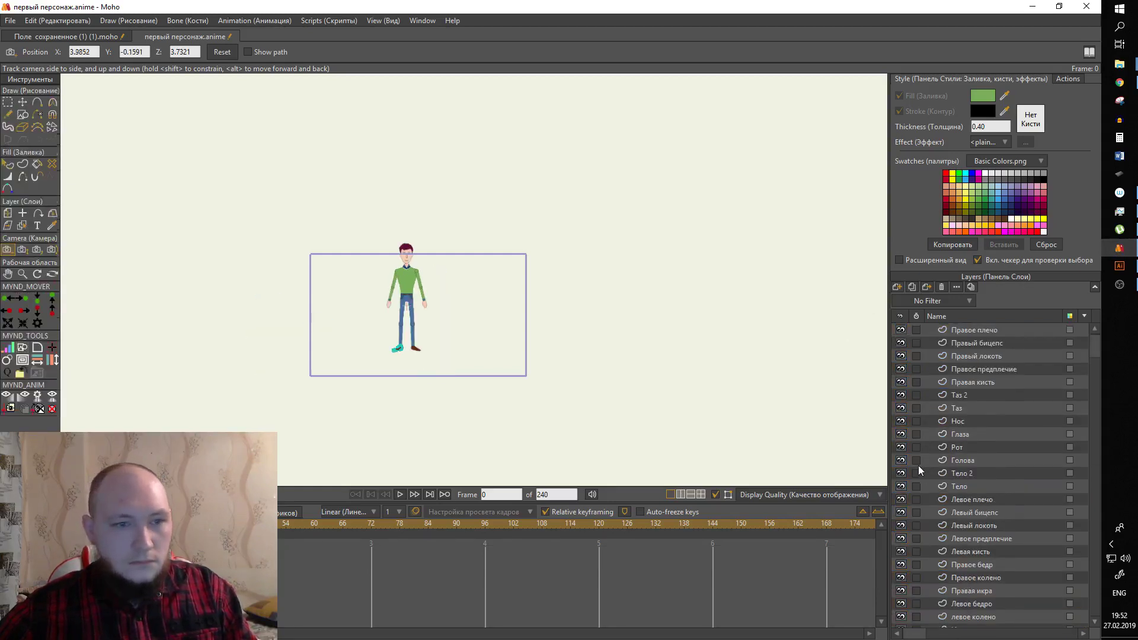
left_click(947, 539, "shift")
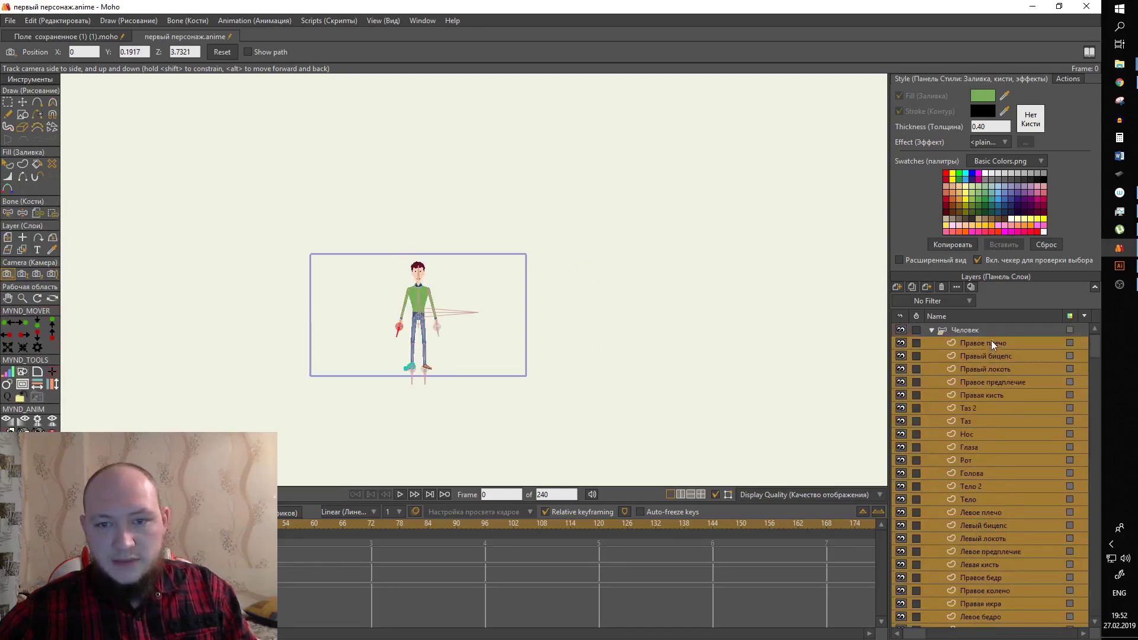
left_click_drag(992, 340, 992, 322)
key("ctrl+z")
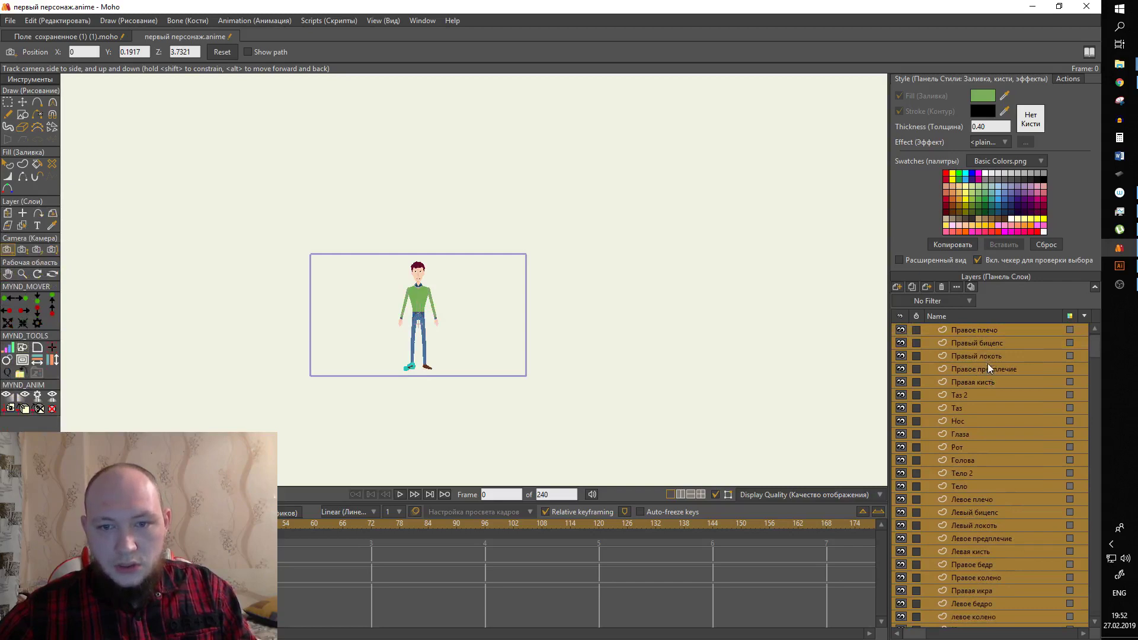
Move the Человек bone layer to the top and select Правое плечо through Стопа правая.
left_click(988, 364)
scroll(961, 474, "down", 2)
left_click_drag(956, 617, 973, 273)
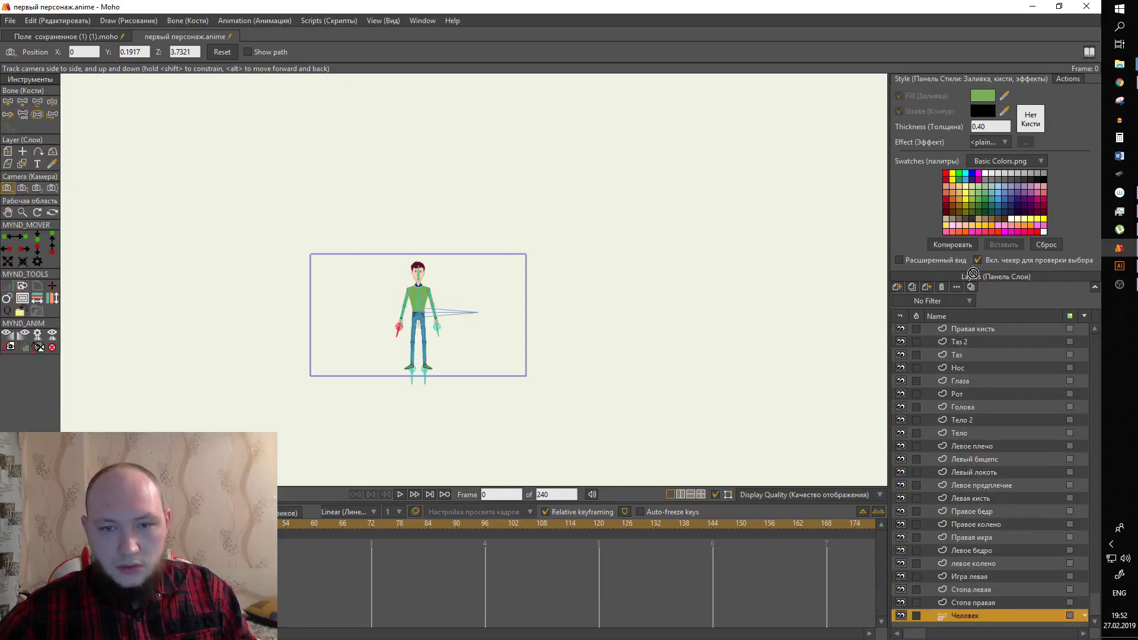
mouse_move(978, 326)
left_mouse_down()
mouse_move(995, 317)
mouse_move(993, 330)
left_mouse_up()
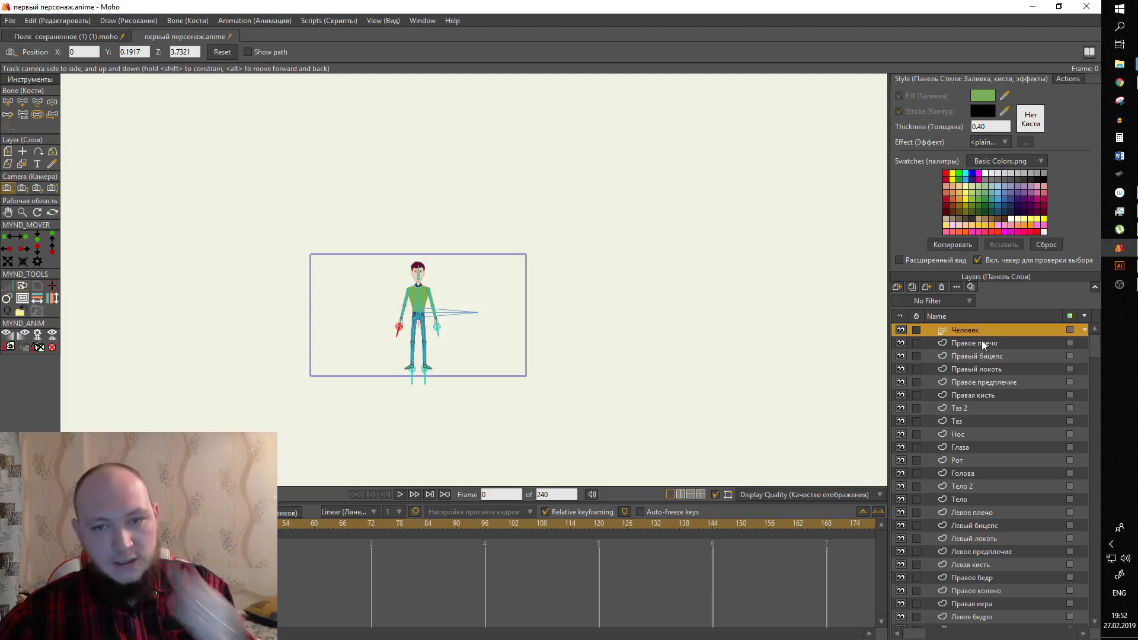
left_click(983, 343)
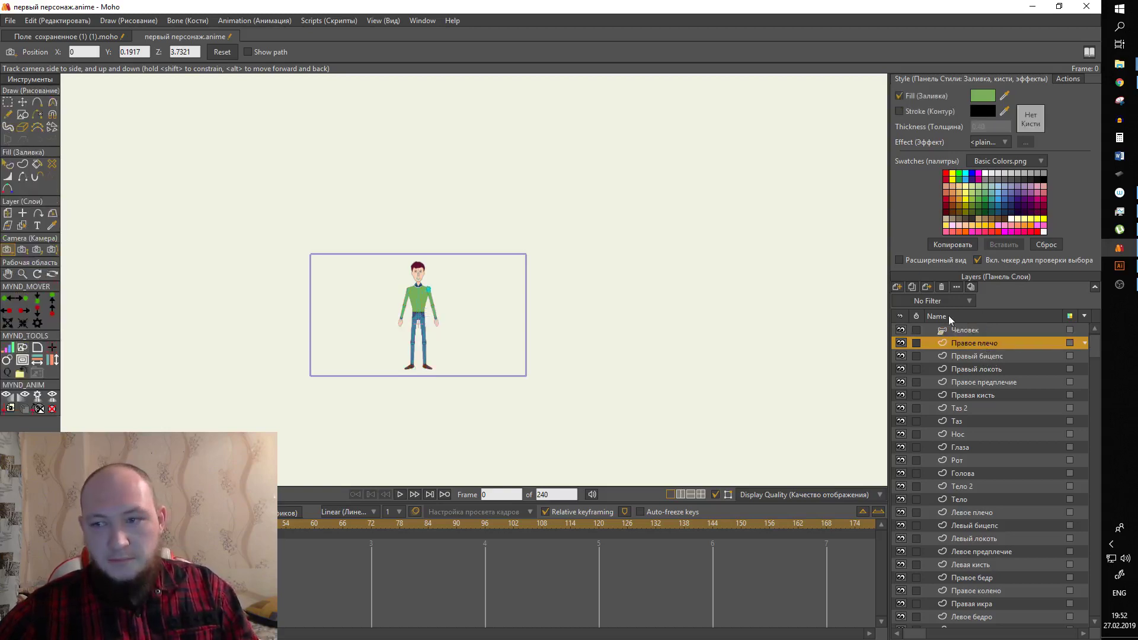
scroll(976, 409, "down", 2)
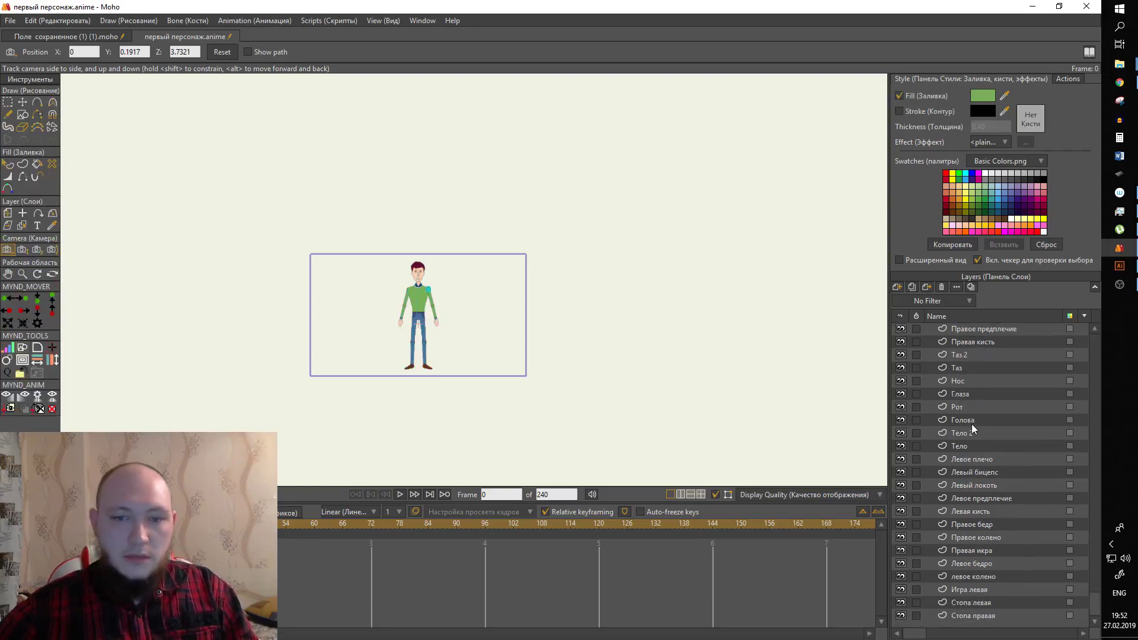
left_click(977, 615, "shift")
scroll(958, 512, "up", 2)
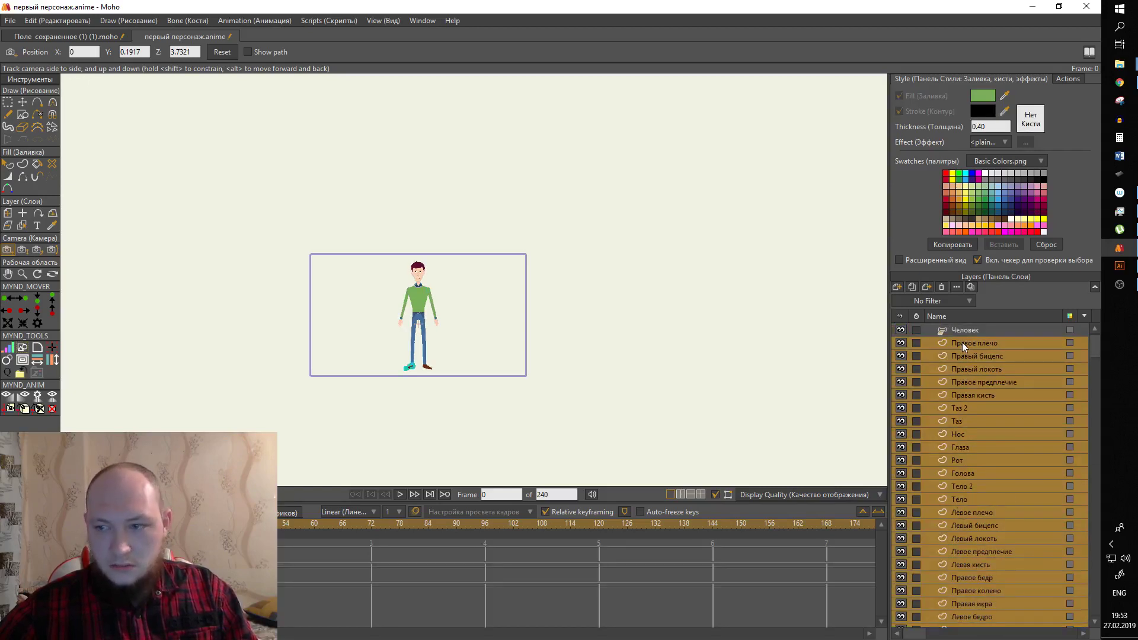
Add empty group Layer 28 and group Правое плечо through Стопа левая into Layer 29.
left_click(898, 286)
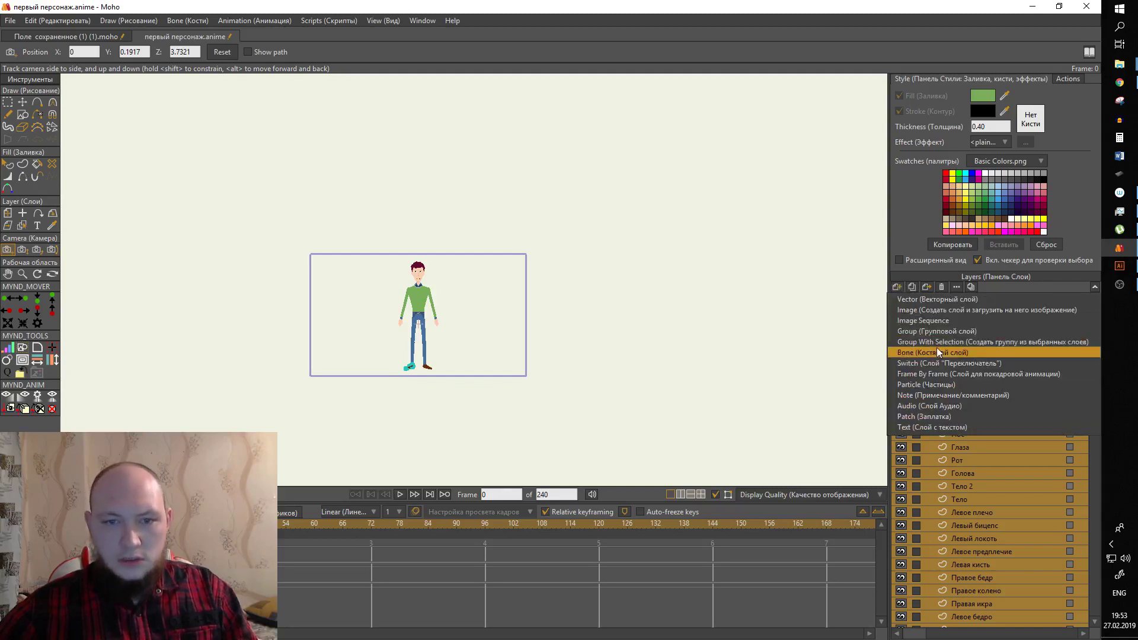
left_click(941, 332)
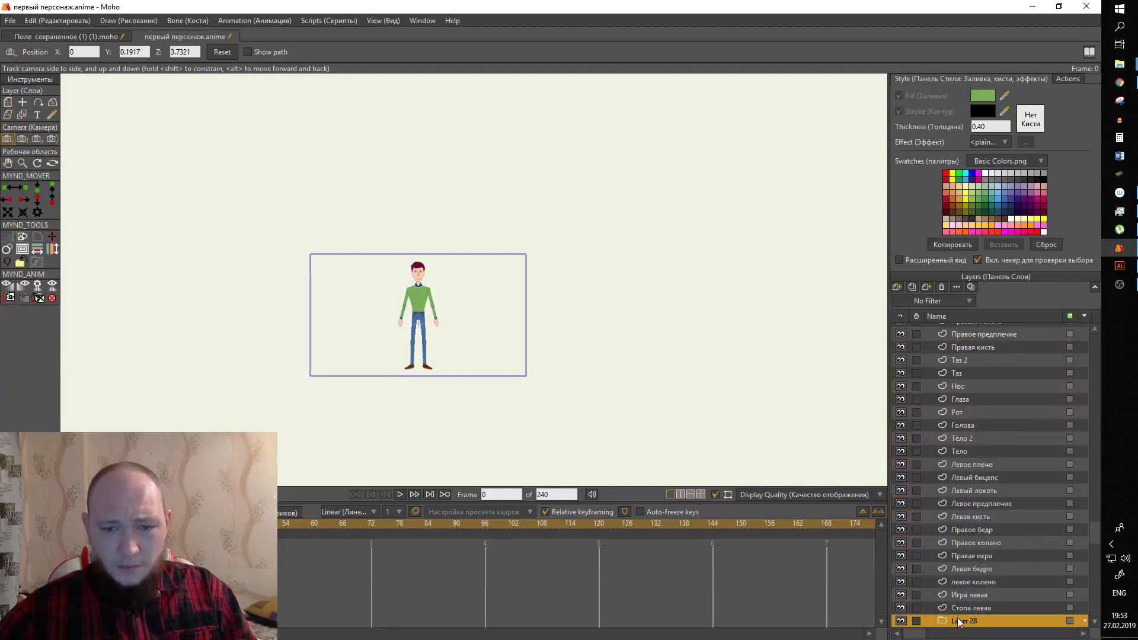
left_click(977, 608)
scroll(976, 468, "up", 2)
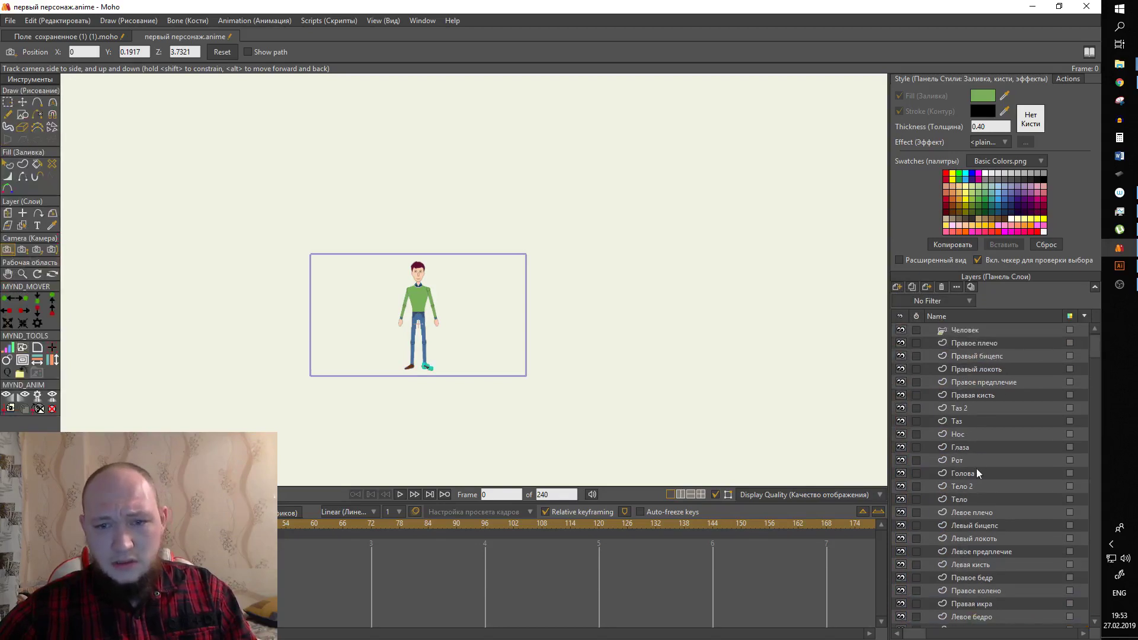
left_click(970, 342, "shift")
scroll(972, 421, "down", 2)
right_click(970, 421)
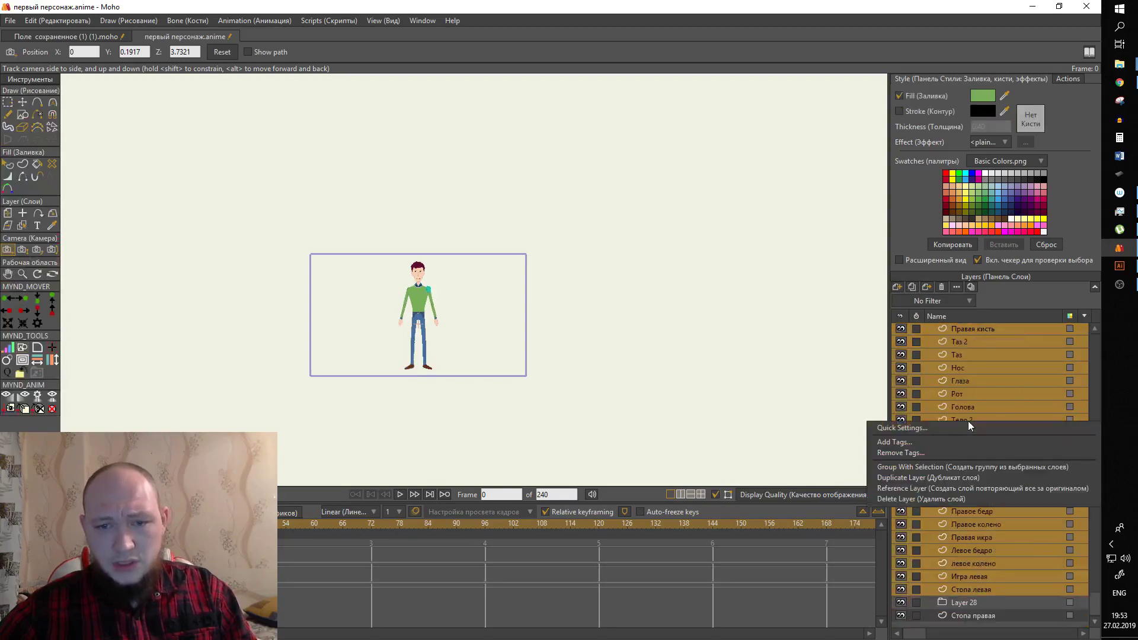
left_click(971, 468)
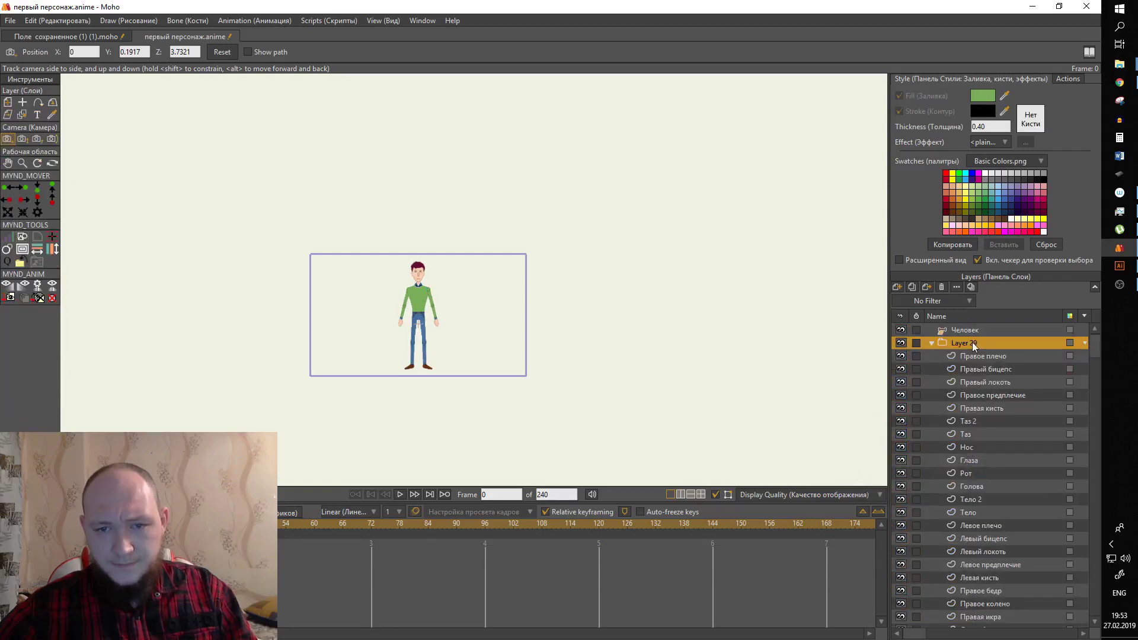
Try converting Layer 29 into a bone layer, undo it, and abandon a rename.
right_click(973, 342)
left_click(976, 375)
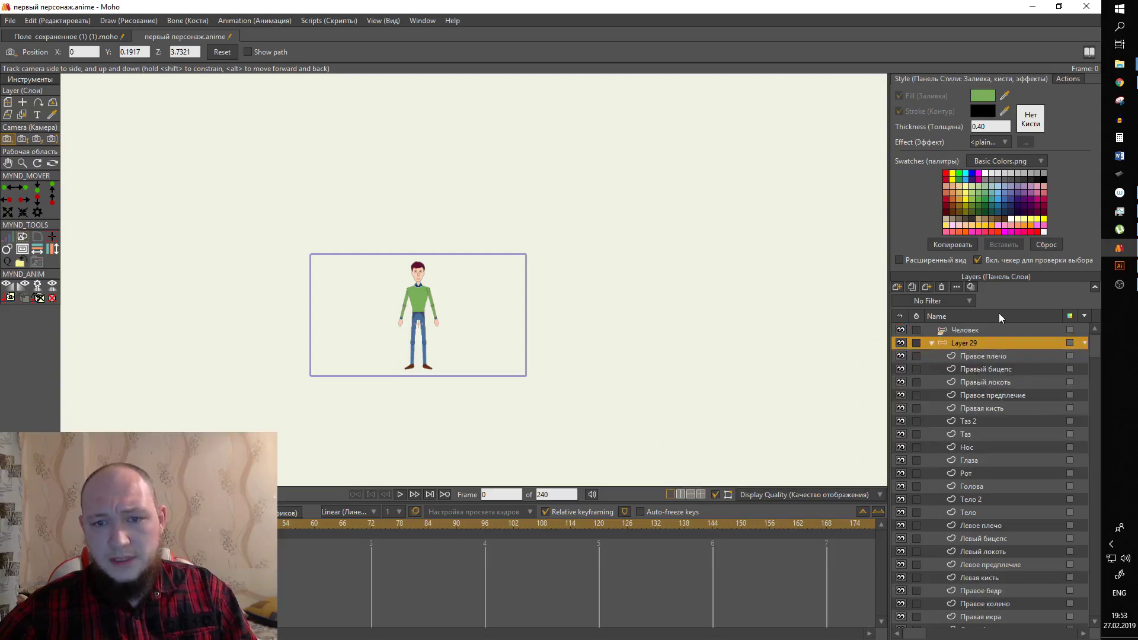
left_click(979, 342)
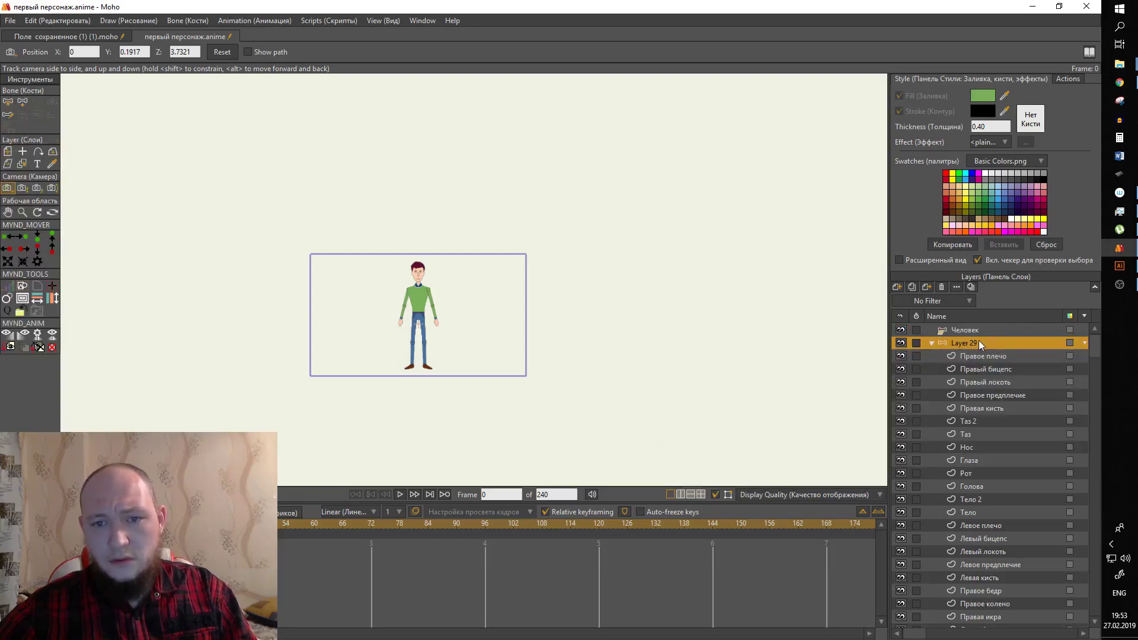
key("ctrl+z")
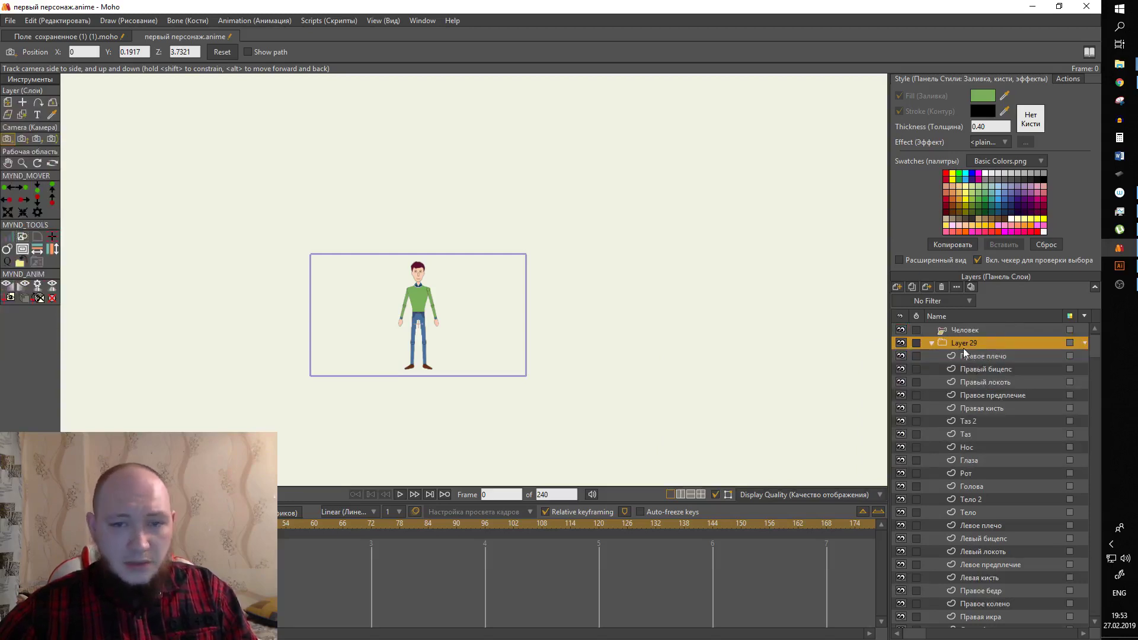
double_click(964, 342)
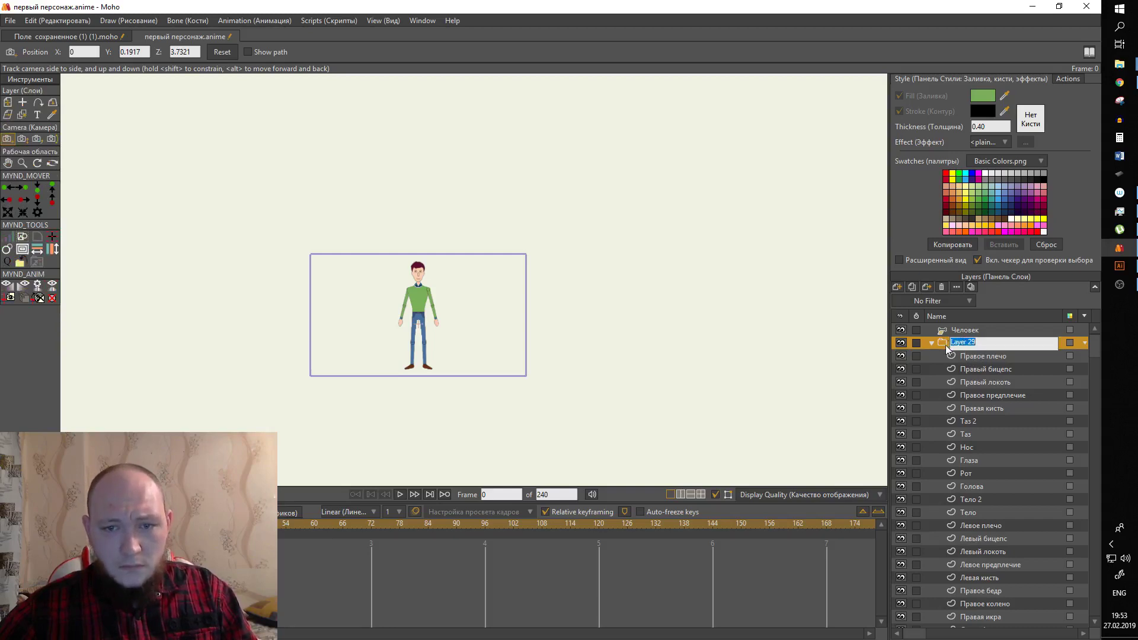
left_click(949, 356)
scroll(967, 402, "down", 1)
scroll(966, 402, "down", 1)
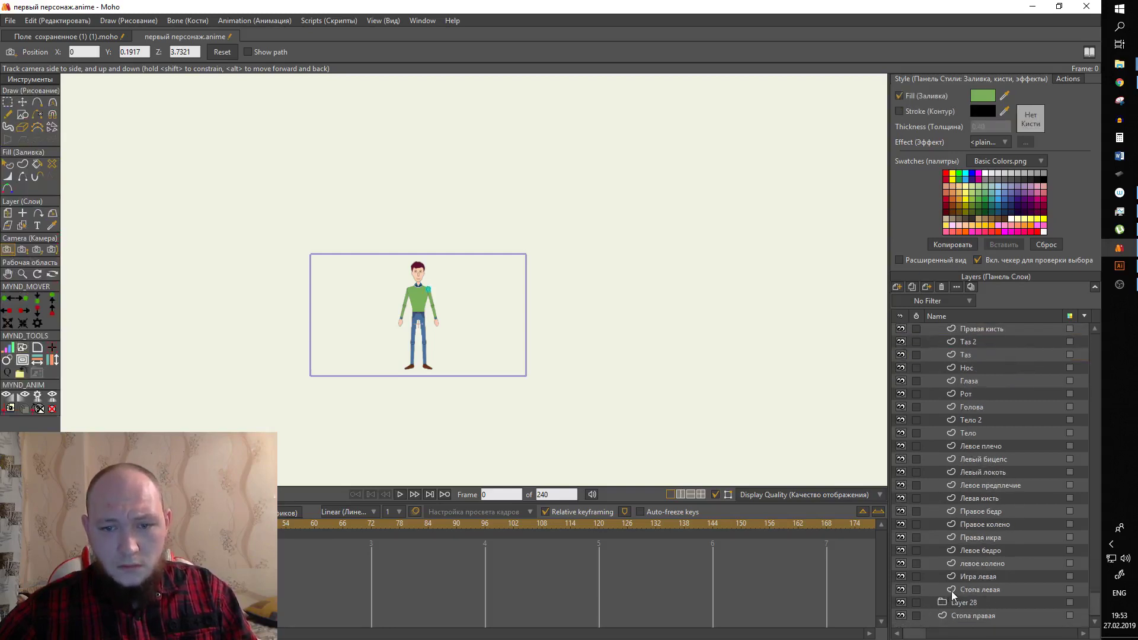
Delete empty Layer 28, move the part layers from Layer 29 under Человек, delete Layer 29.
left_click(953, 599)
left_click(941, 287)
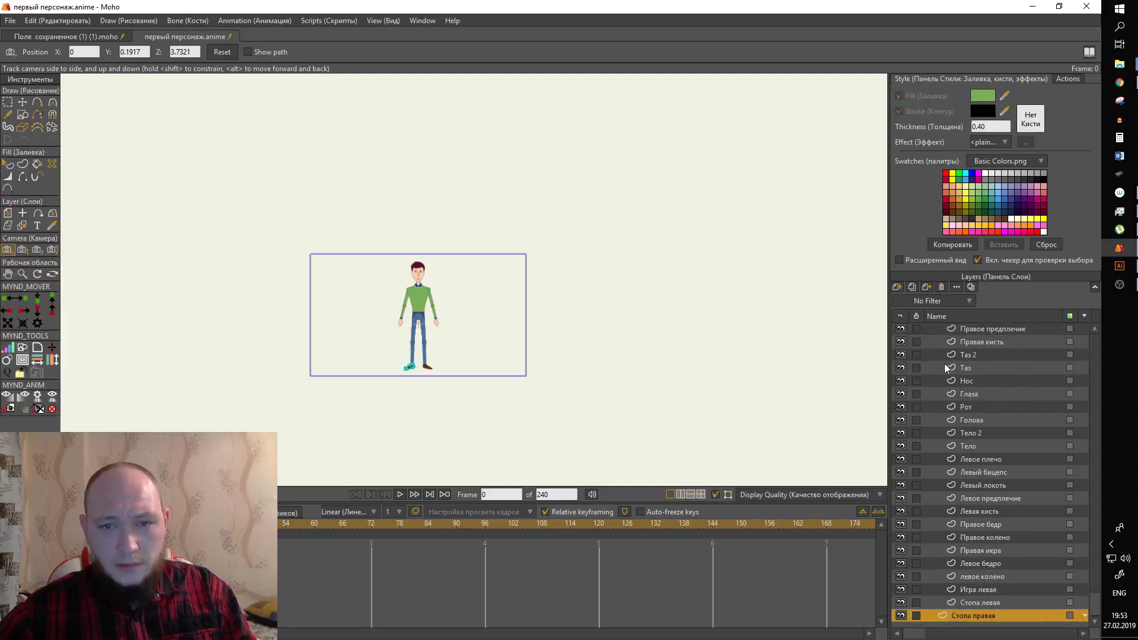
left_click(962, 603)
scroll(966, 474, "up", 2)
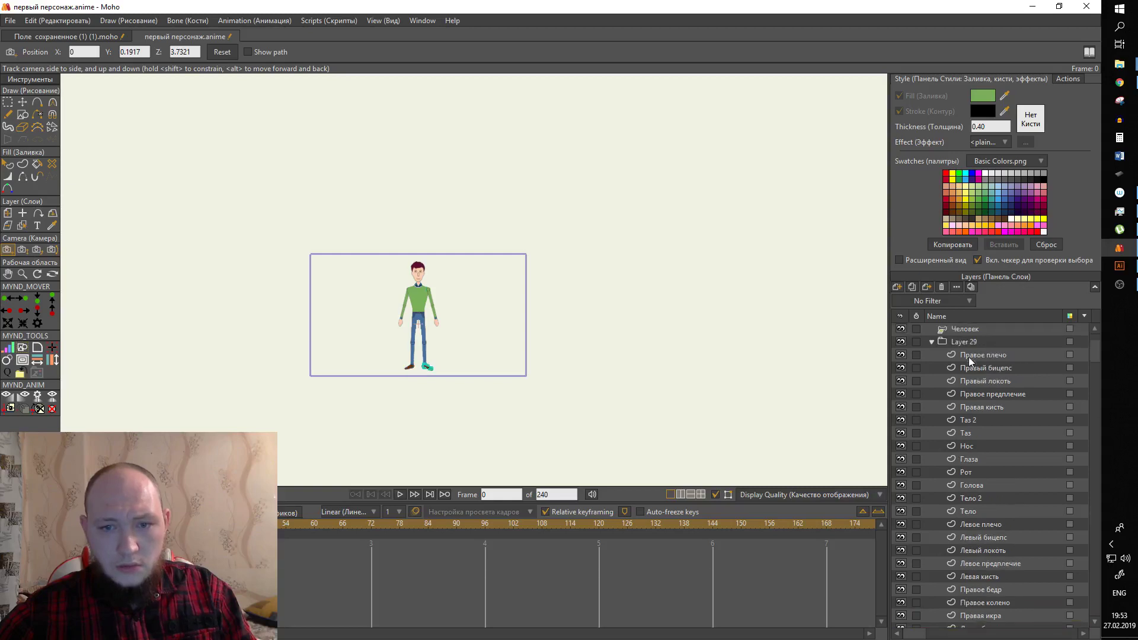
left_click(969, 357, "shift")
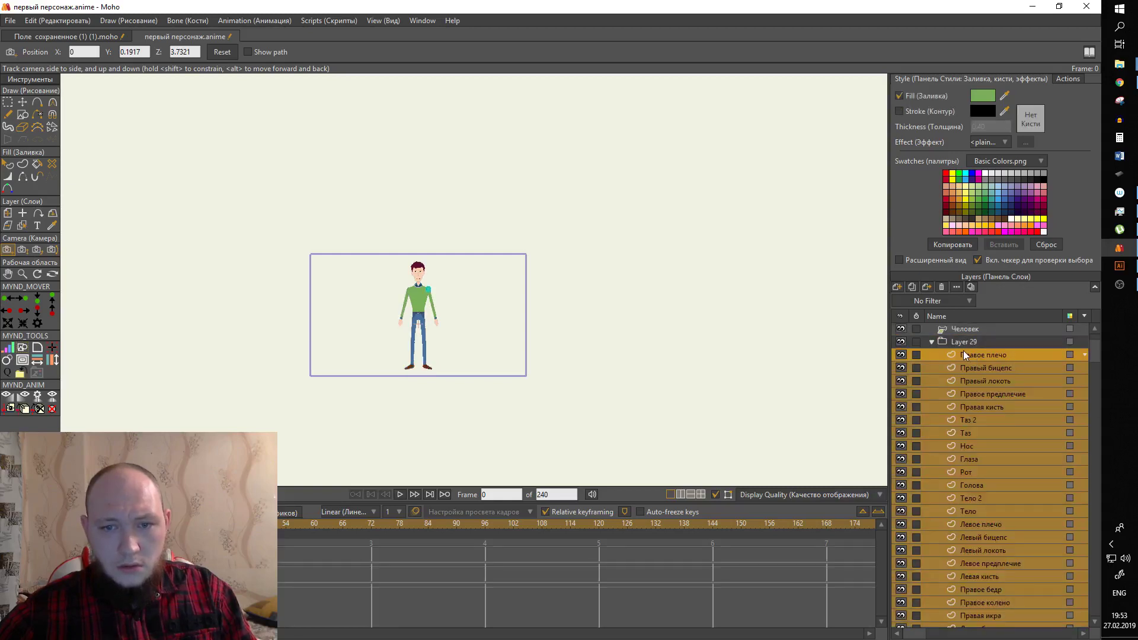
left_click_drag(956, 355, 962, 336)
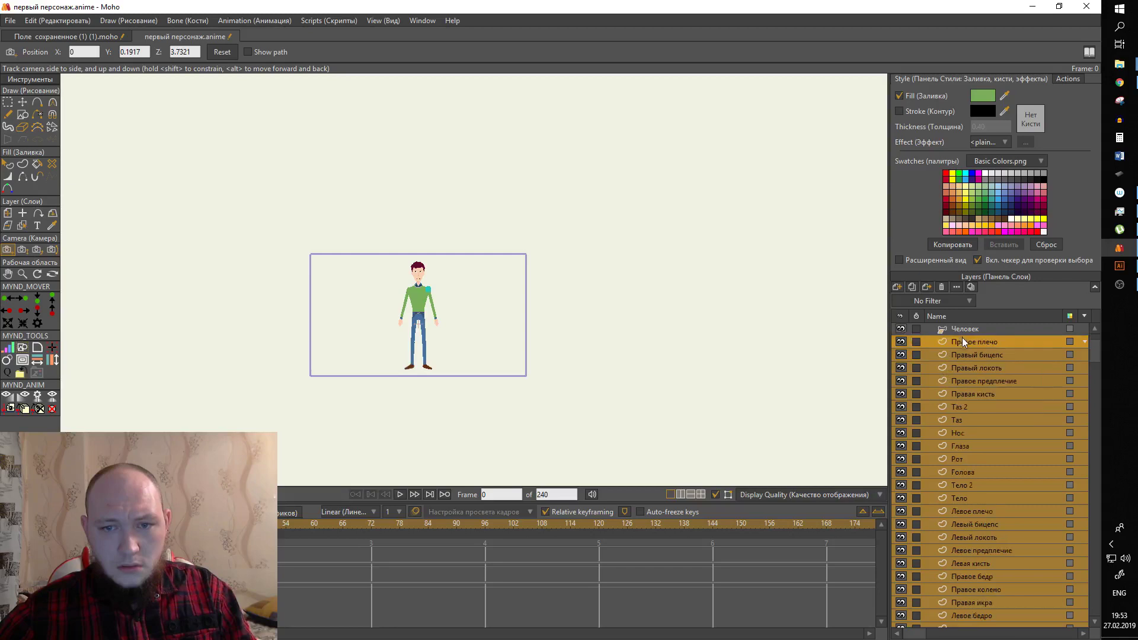
scroll(976, 603, "down", 2)
left_click(982, 603)
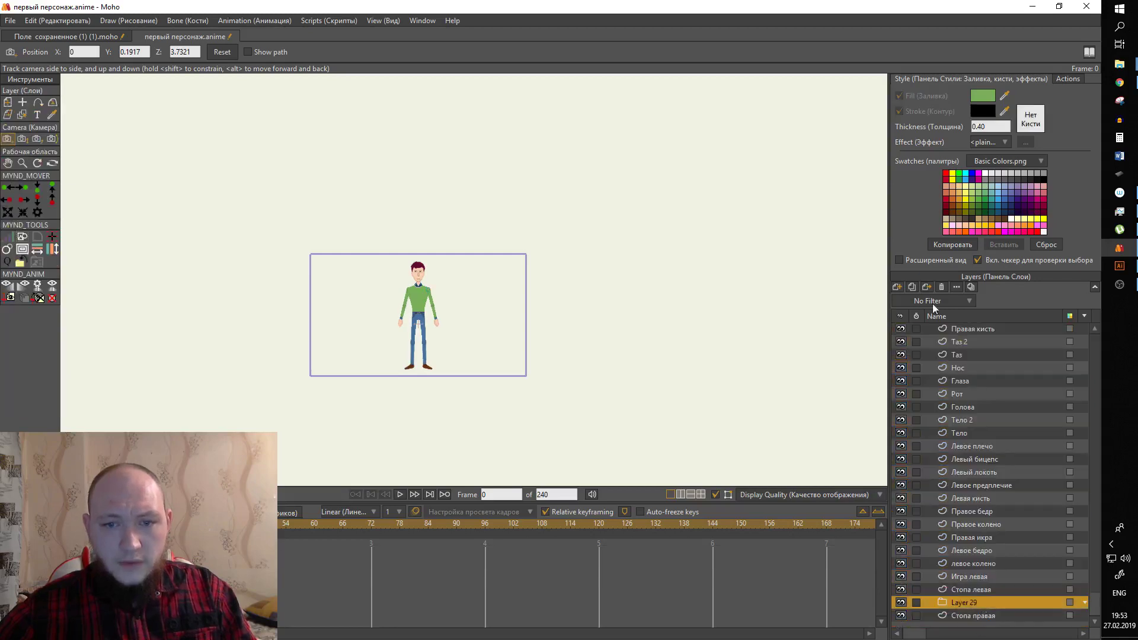
left_click(942, 286)
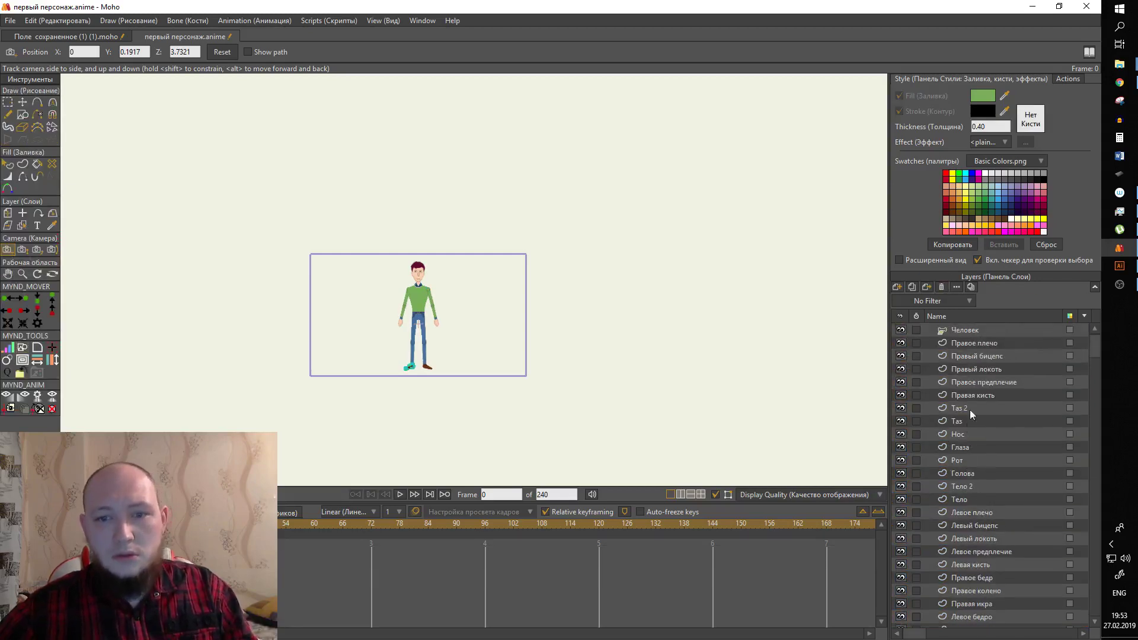
Try nesting the right shoulder and arm layers under Человек, then undo the moves.
scroll(1012, 386, "up", 2)
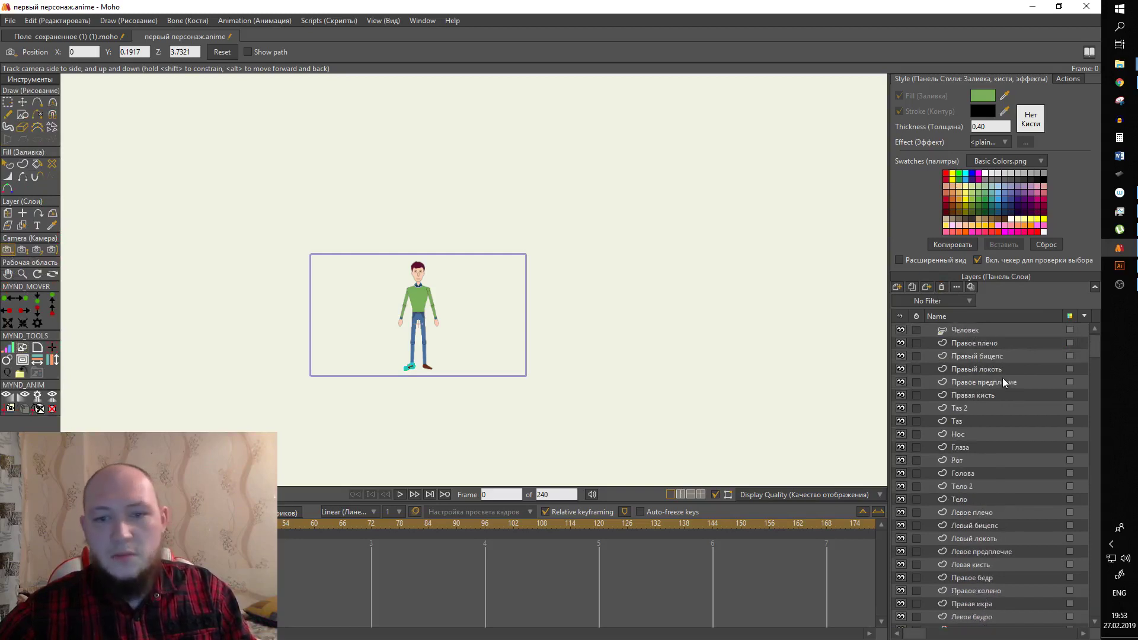
left_click(982, 343, "shift")
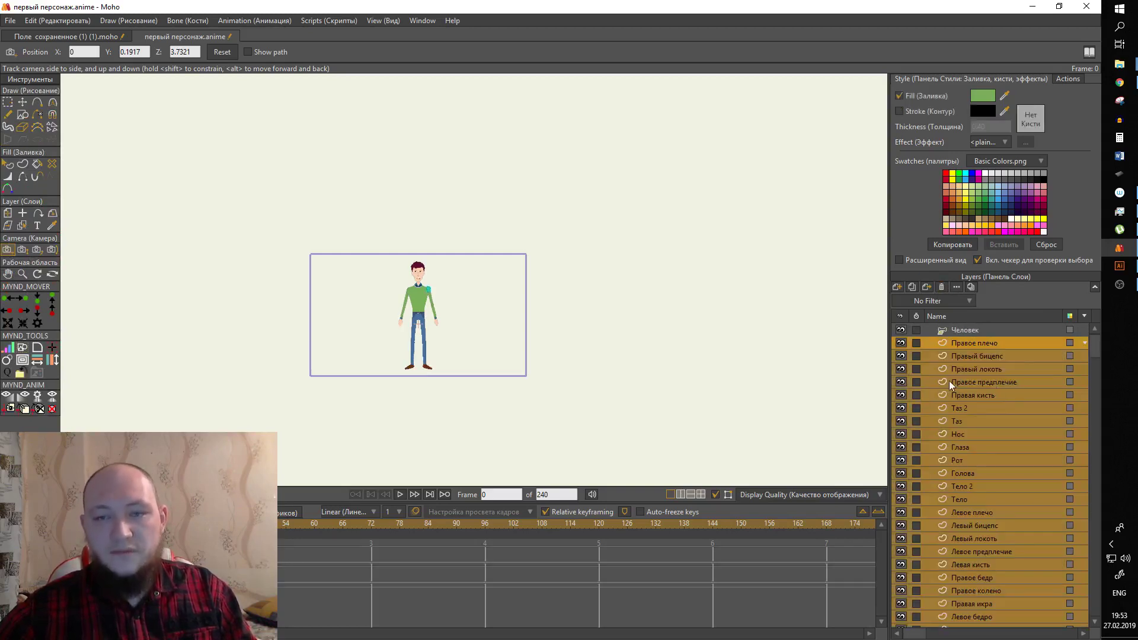
left_click(949, 353)
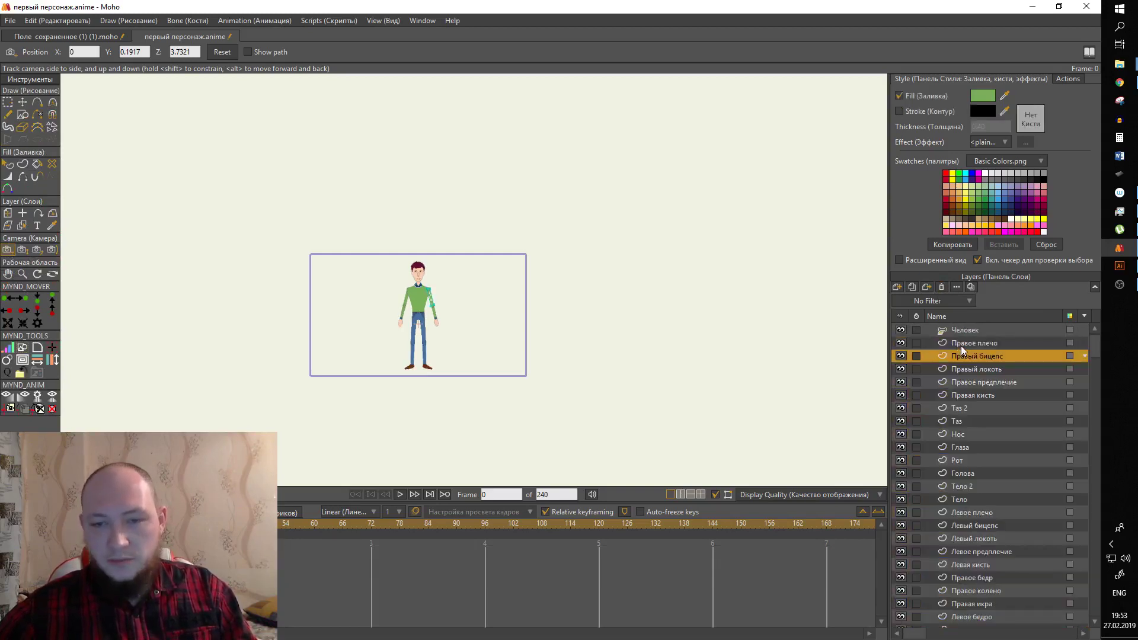
left_click(962, 344)
left_click_drag(967, 342, 972, 336)
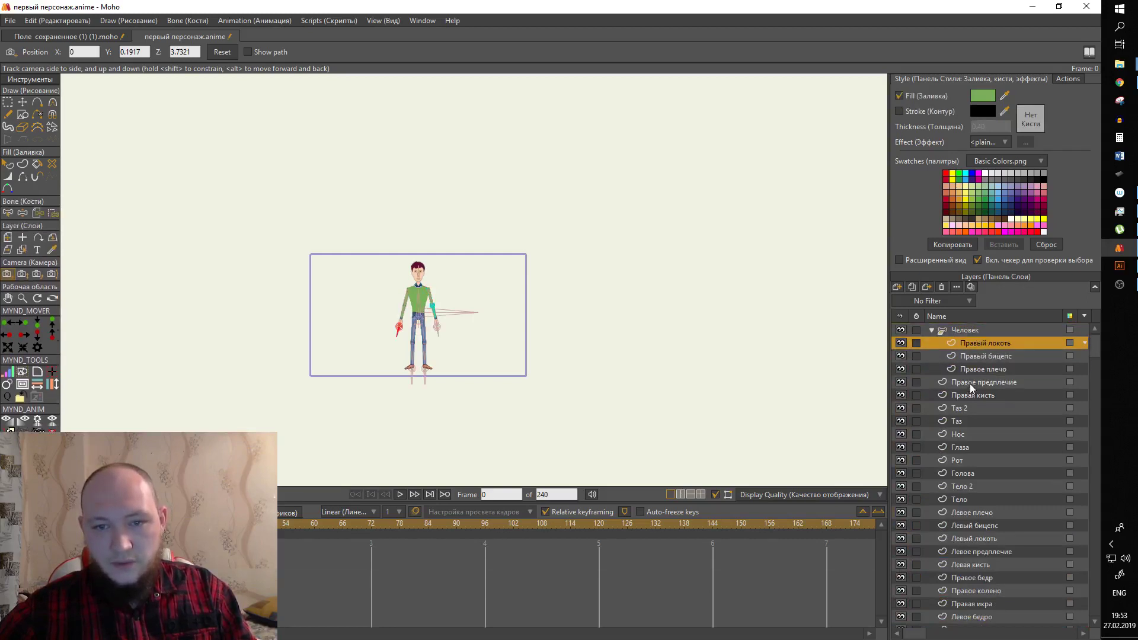
left_click_drag(970, 383, 971, 333)
key("ctrl+z")
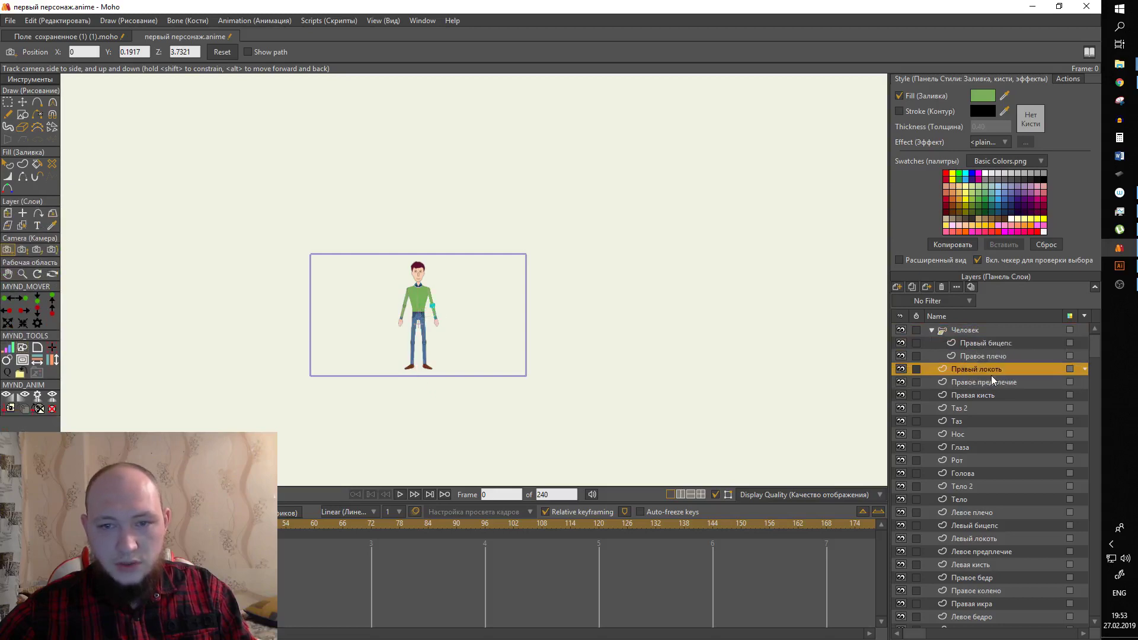
key("ctrl+z")
key("ctrl+z")
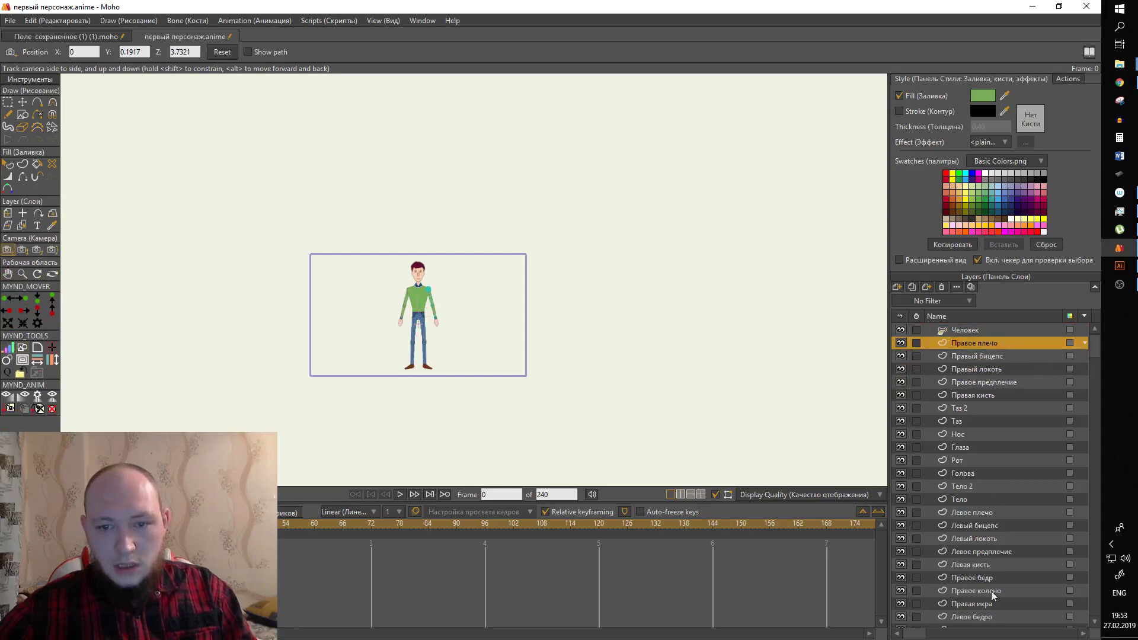
Move Правое плечо through Стопа правая into Человек, collapse it, and play the tutorial fullscreen.
left_click(972, 516)
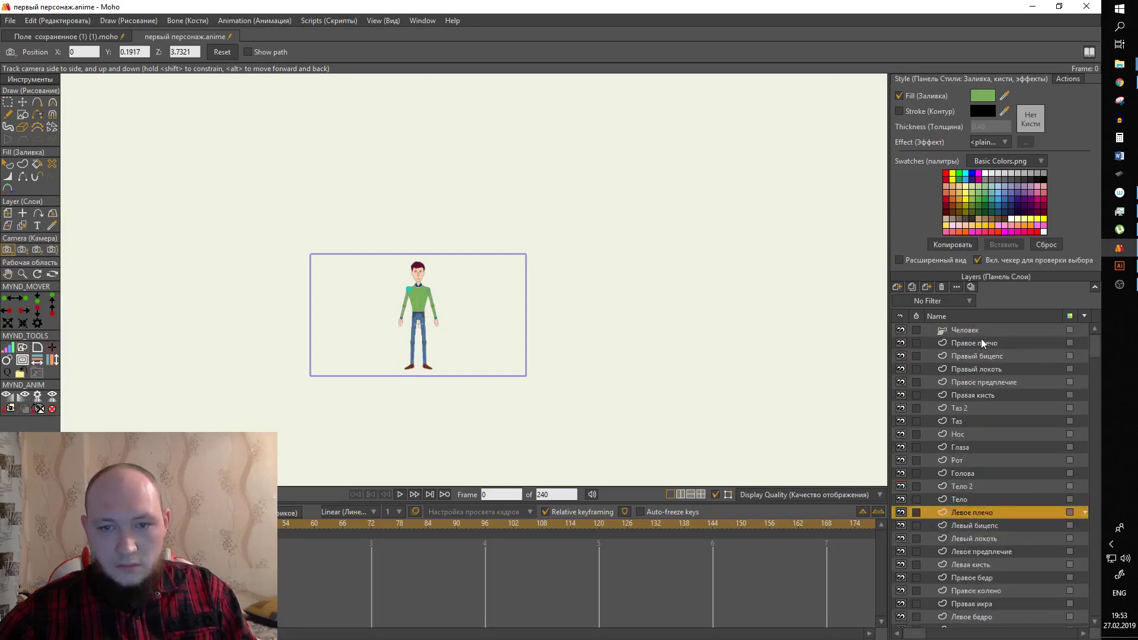
left_click_drag(982, 341, 972, 526)
left_click(968, 616, "shift")
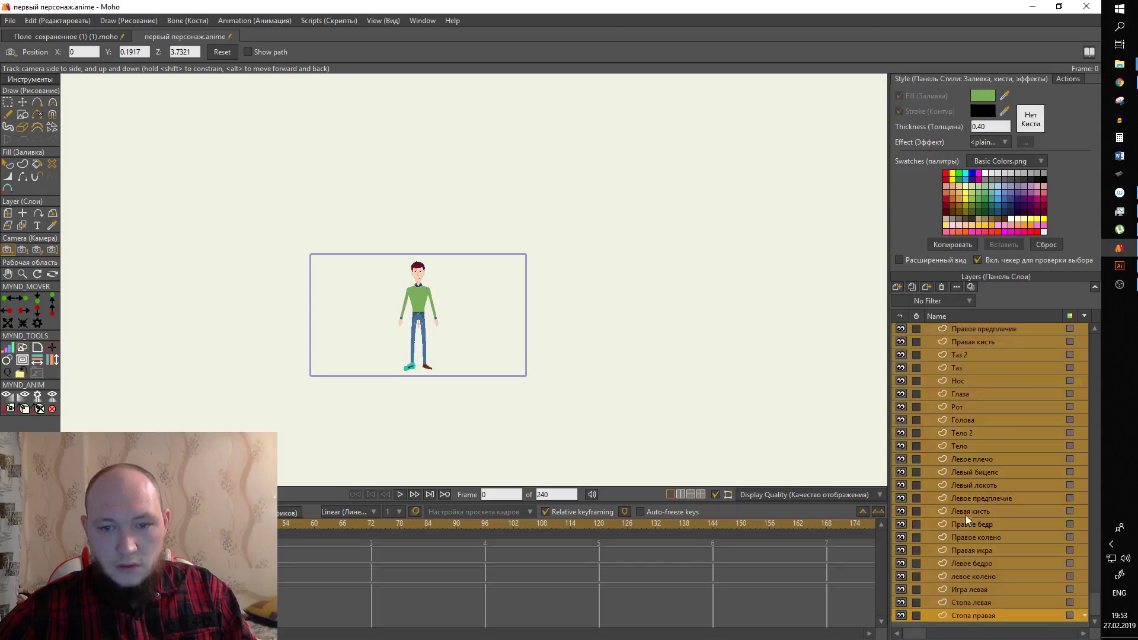
scroll(966, 515, "up", 2)
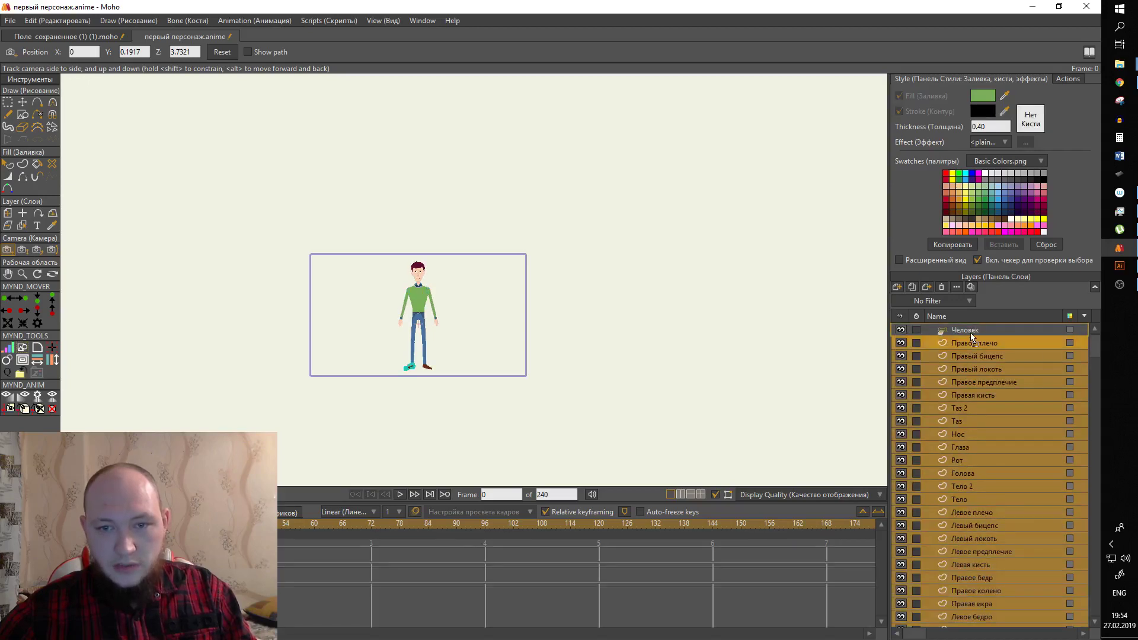
left_click_drag(970, 332, 967, 333)
left_click(932, 331)
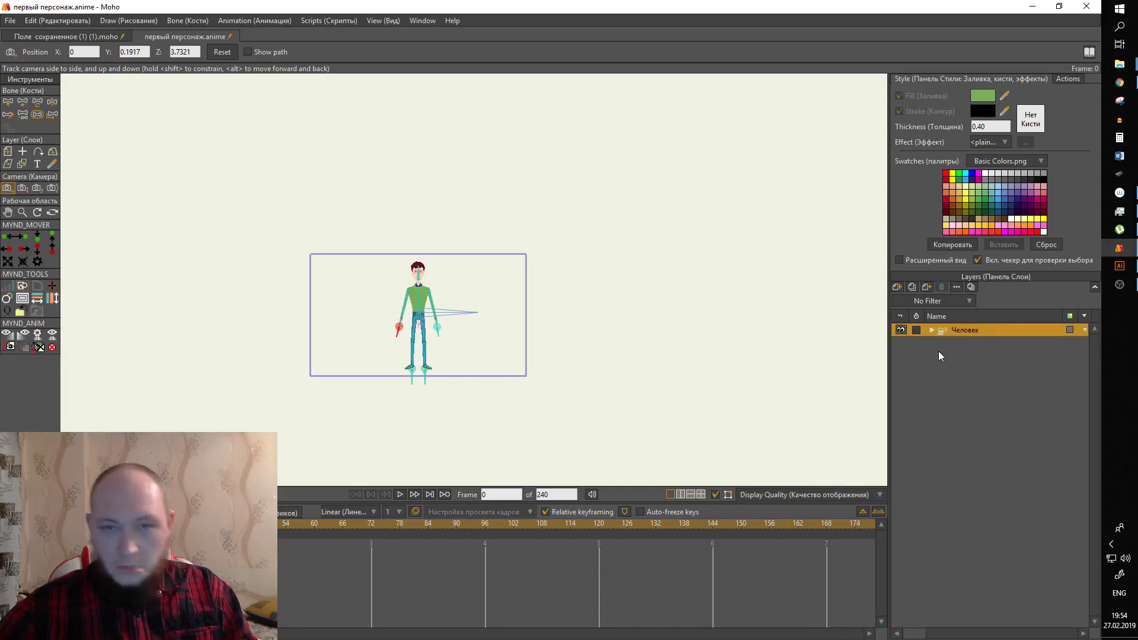
left_click(1120, 82)
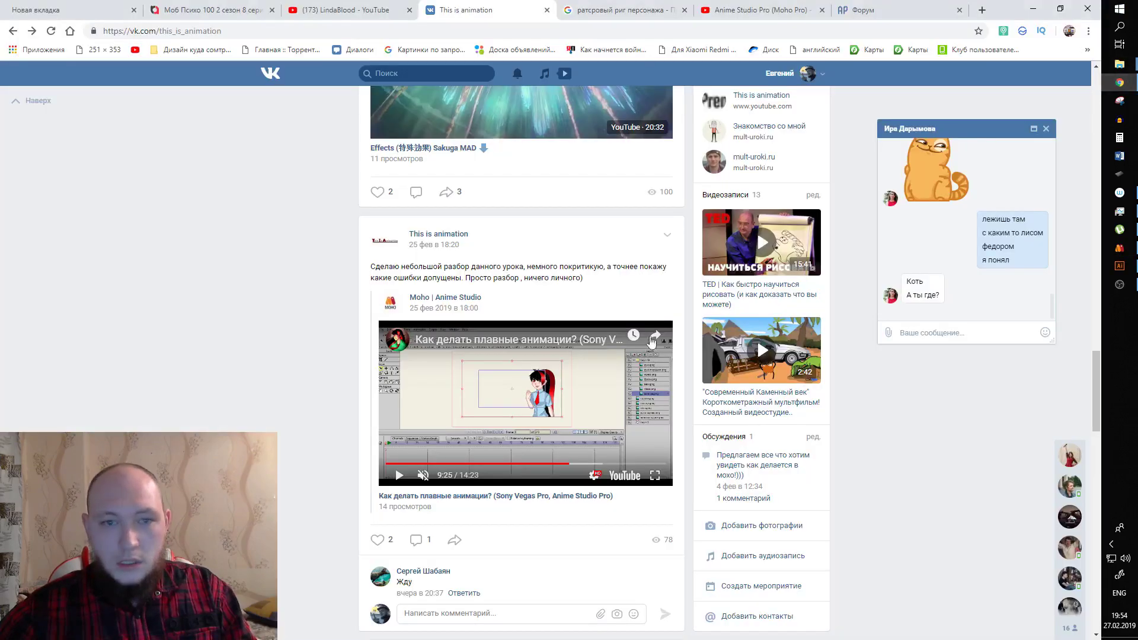
double_click(594, 382)
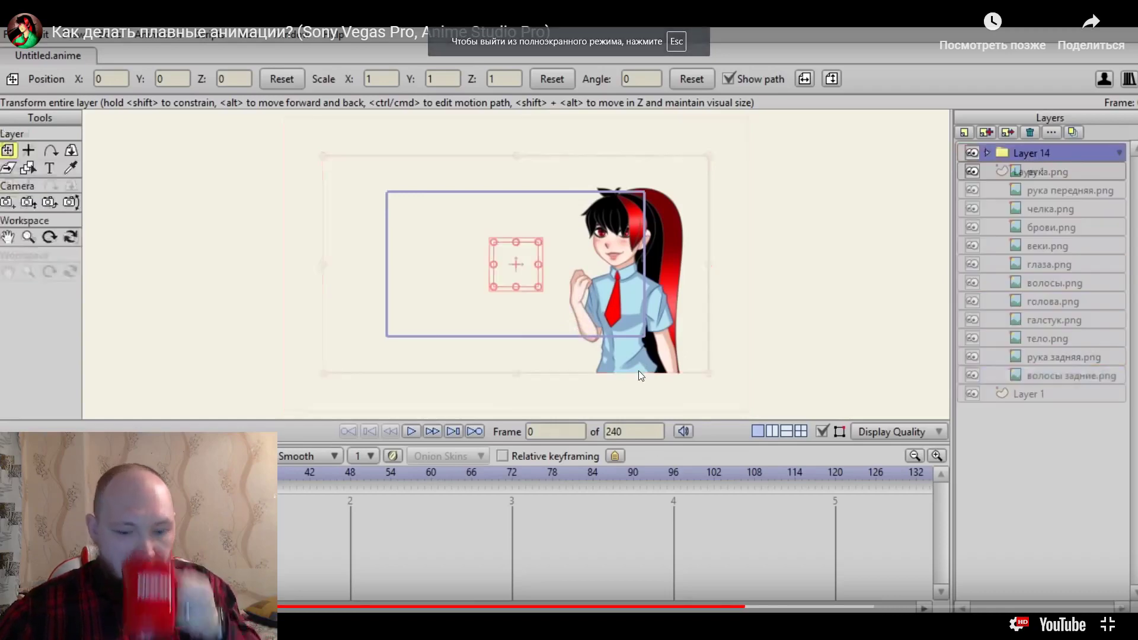
Seek the tutorial to the bone-creation title card at 9:42, pause, and exit fullscreen.
key("Right")
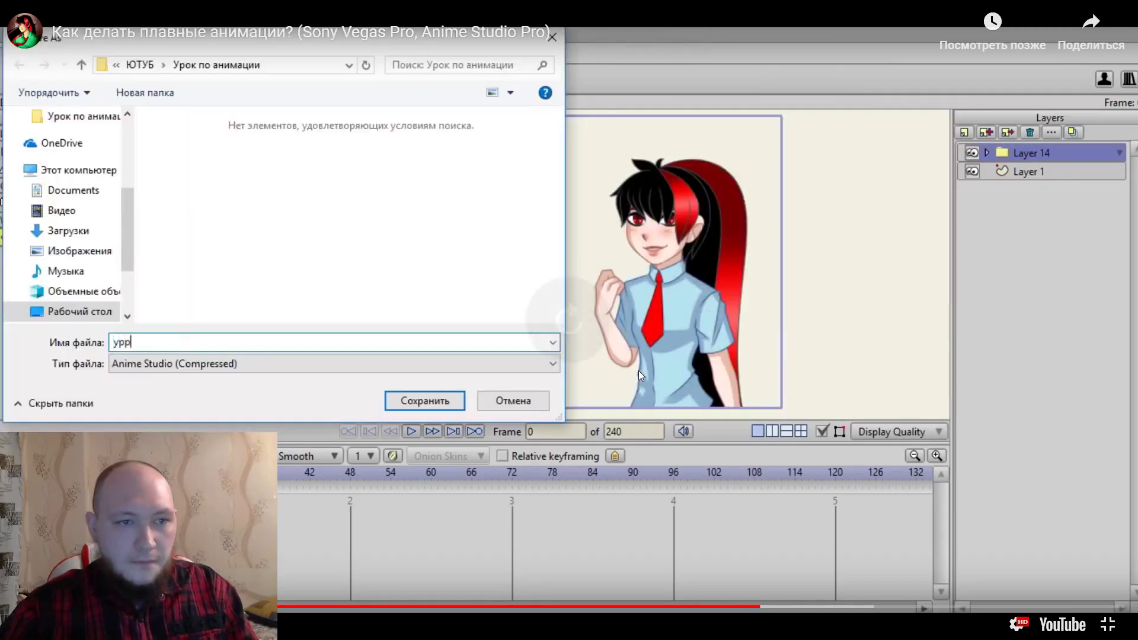
key("Right")
key("Right")
key("Left")
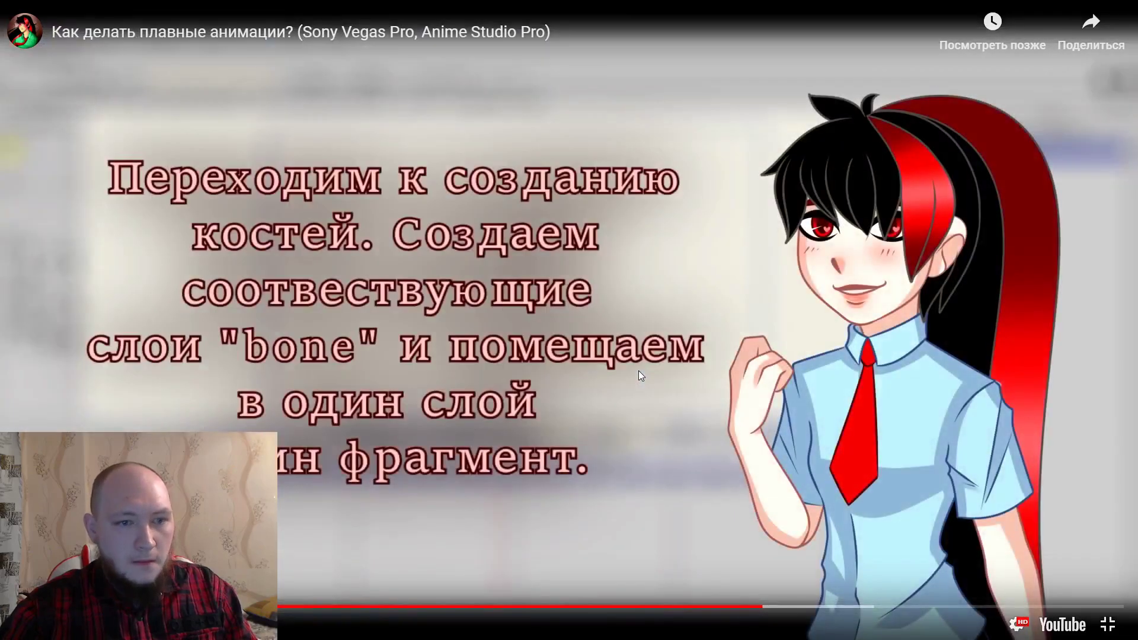
key("space")
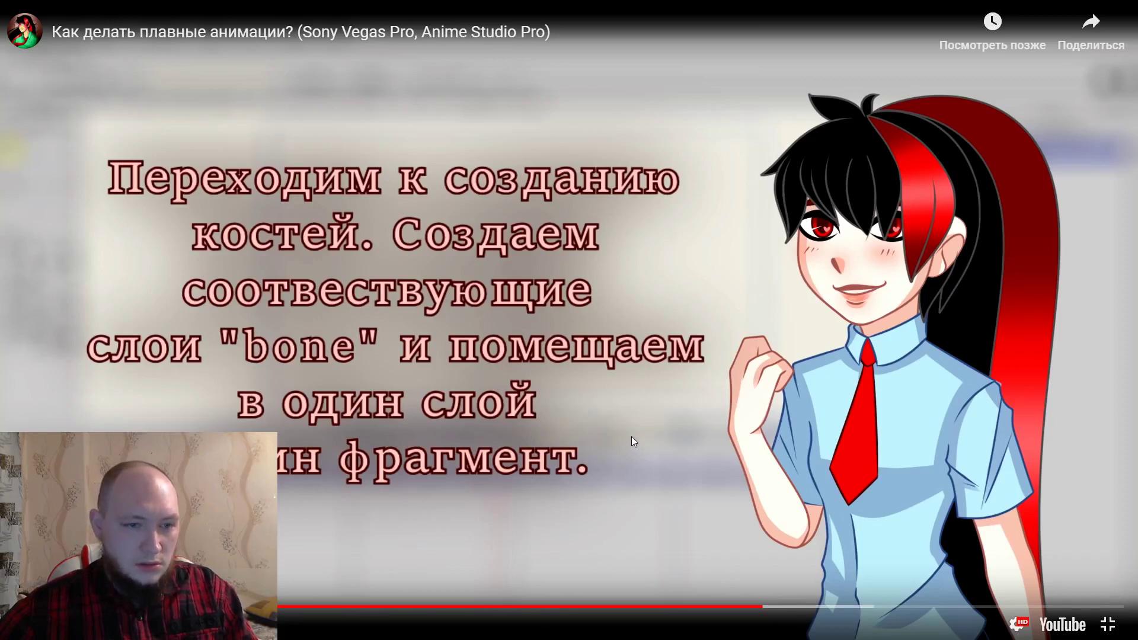
double_click(665, 451)
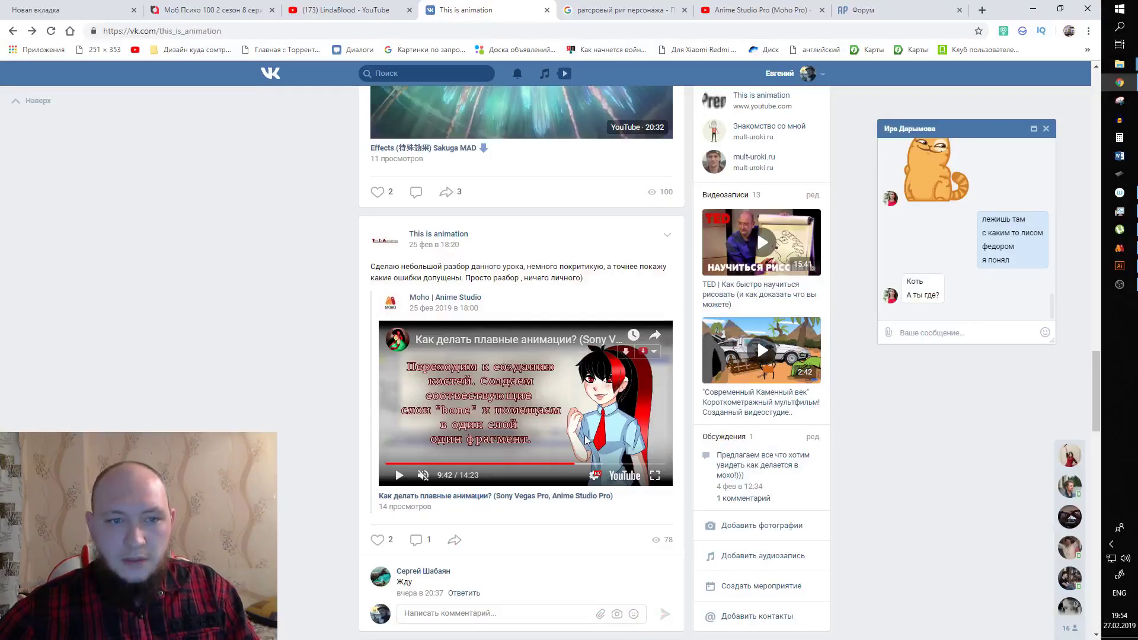
Return the tutorial to fullscreen and skip five seconds ahead to the head-parts folder card.
double_click(585, 440)
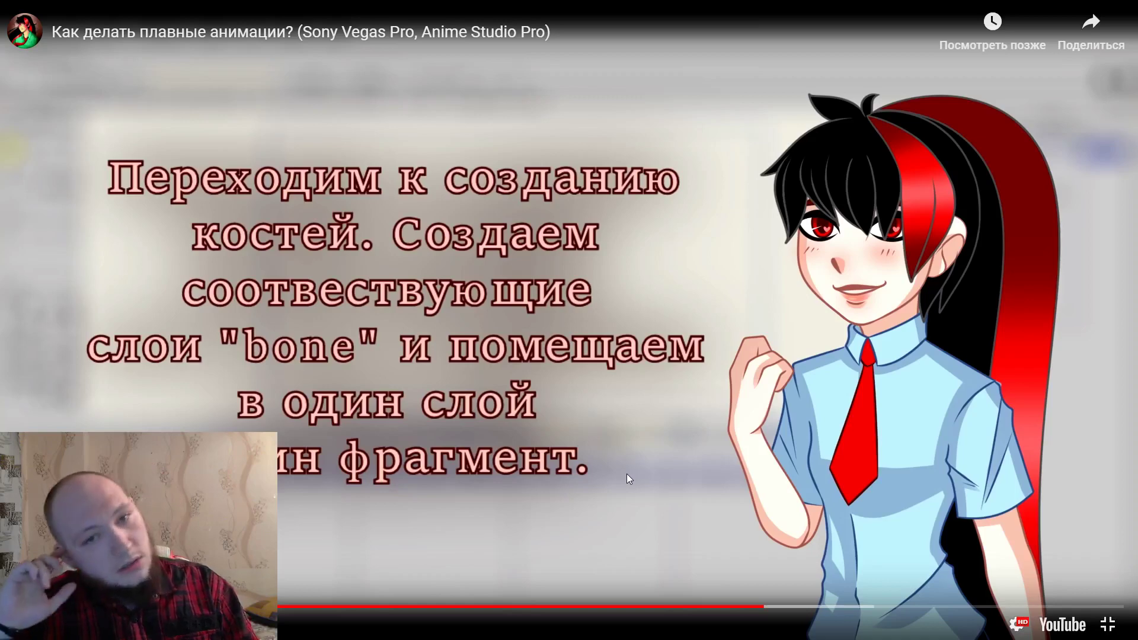
key("Right")
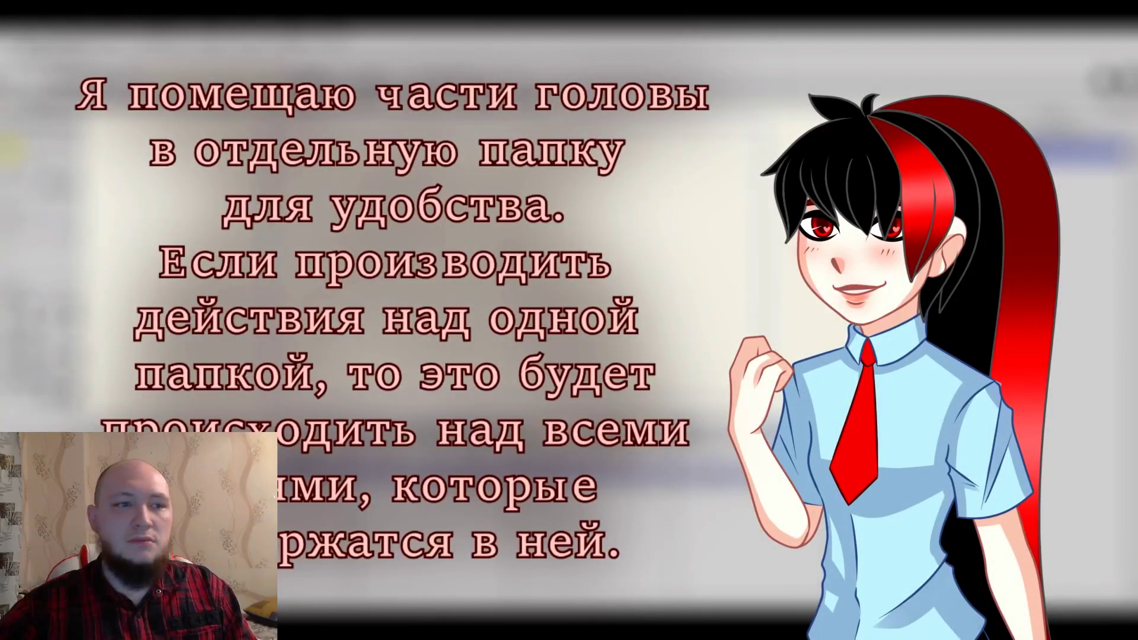
Pause on the head-parts folder card, then resume into the урок2.anime workspace scene.
left_click(376, 378)
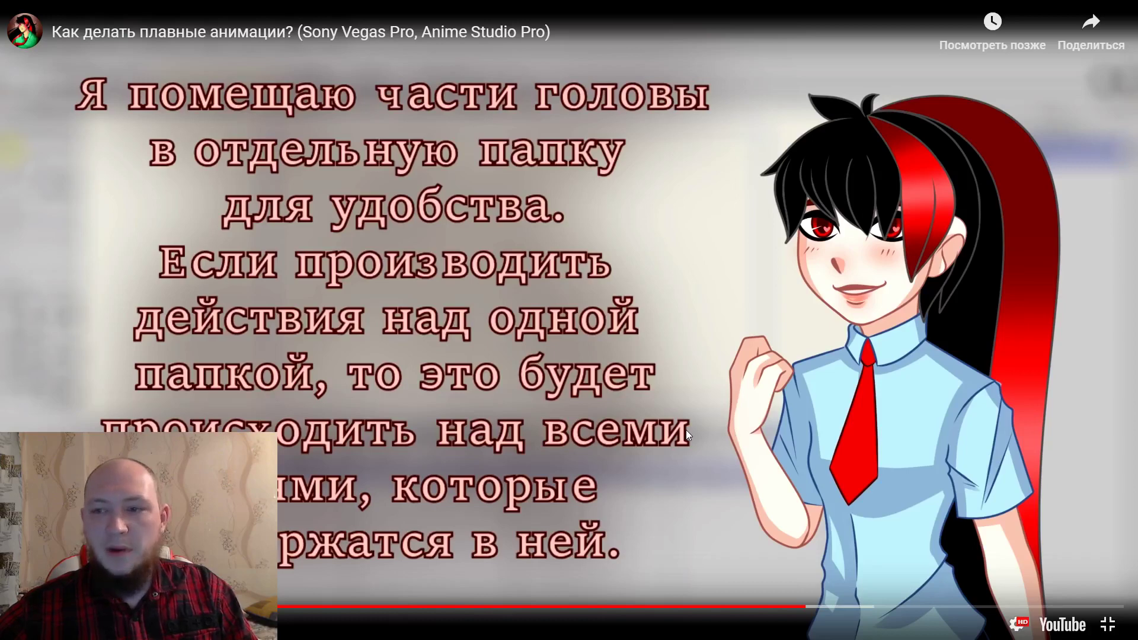
left_click(669, 450)
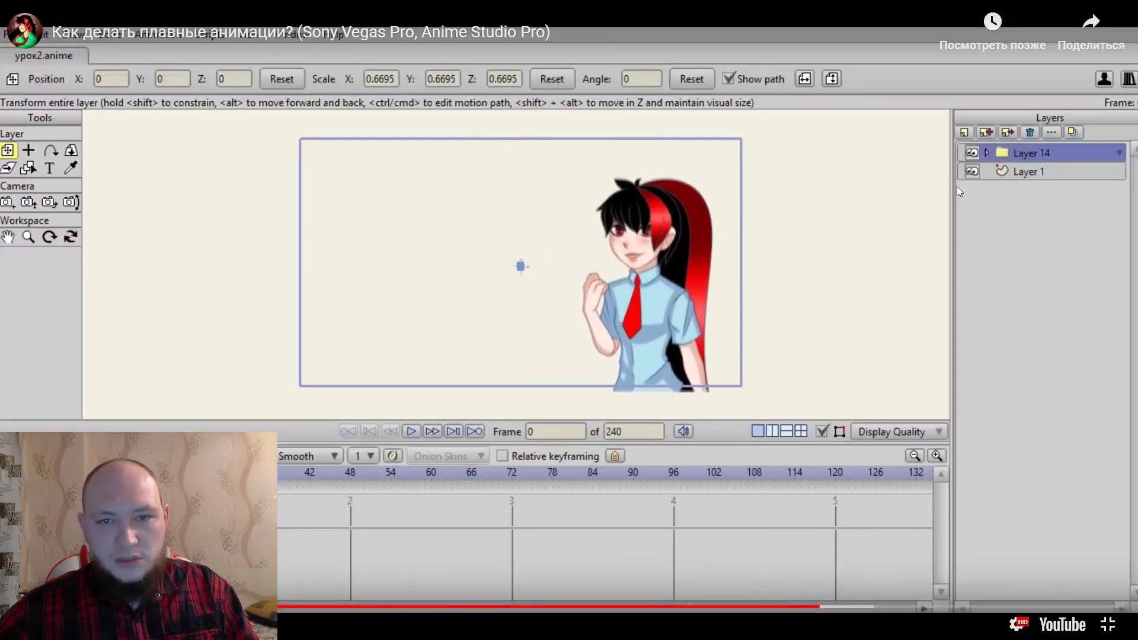
Pause after the Layer 13 groups appear, exit fullscreen, and return to первый персонаж.anime.
left_click(832, 214)
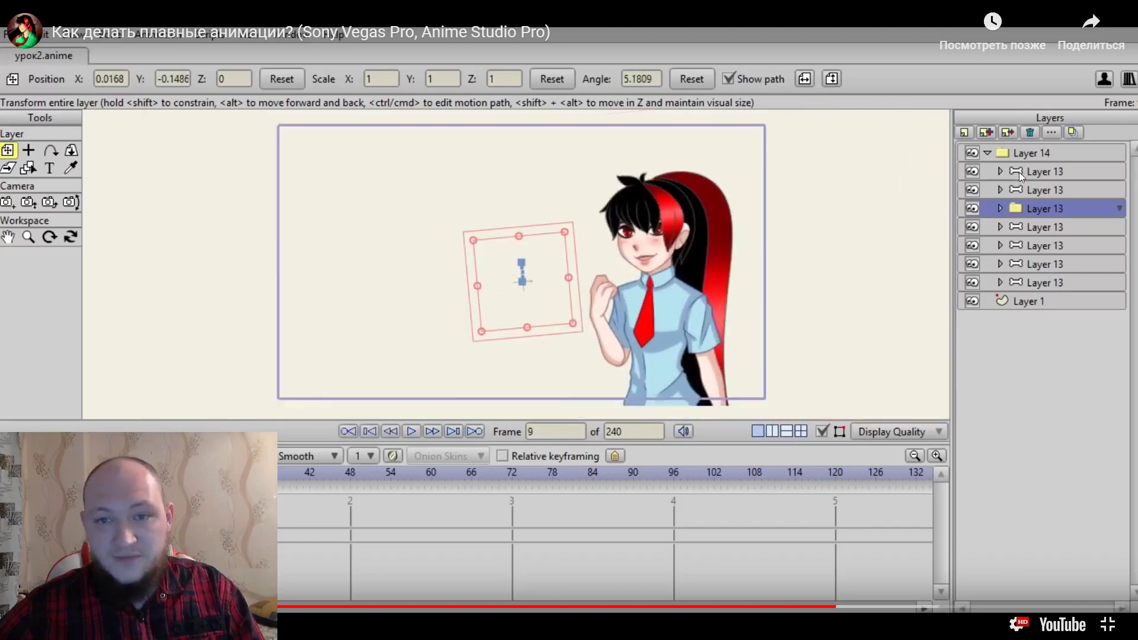
double_click(668, 289)
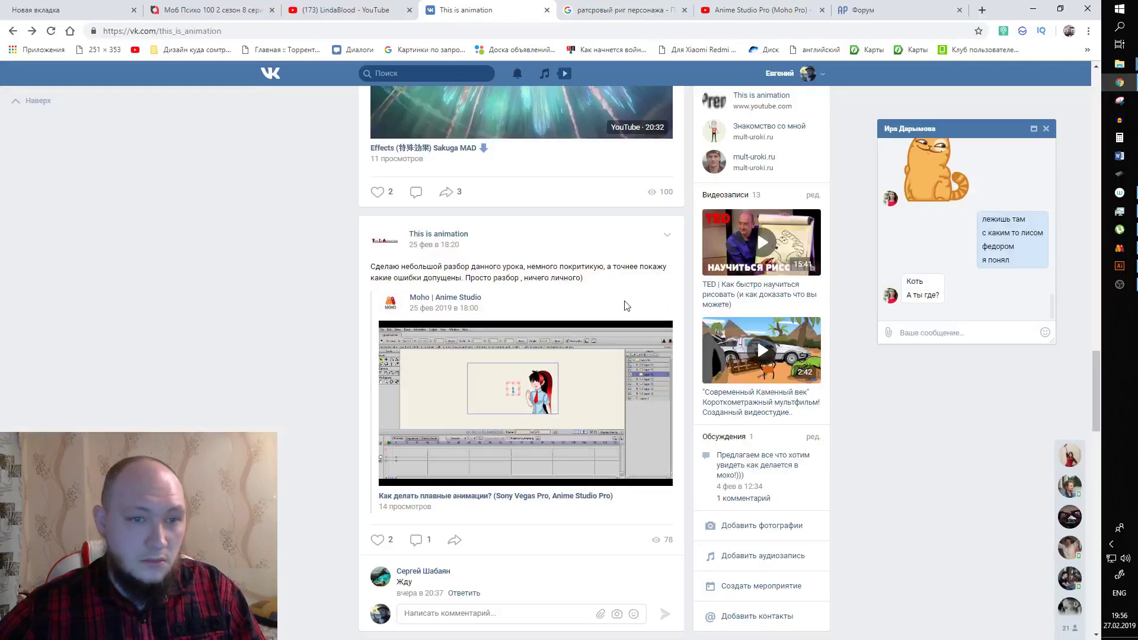
key("alt+Tab")
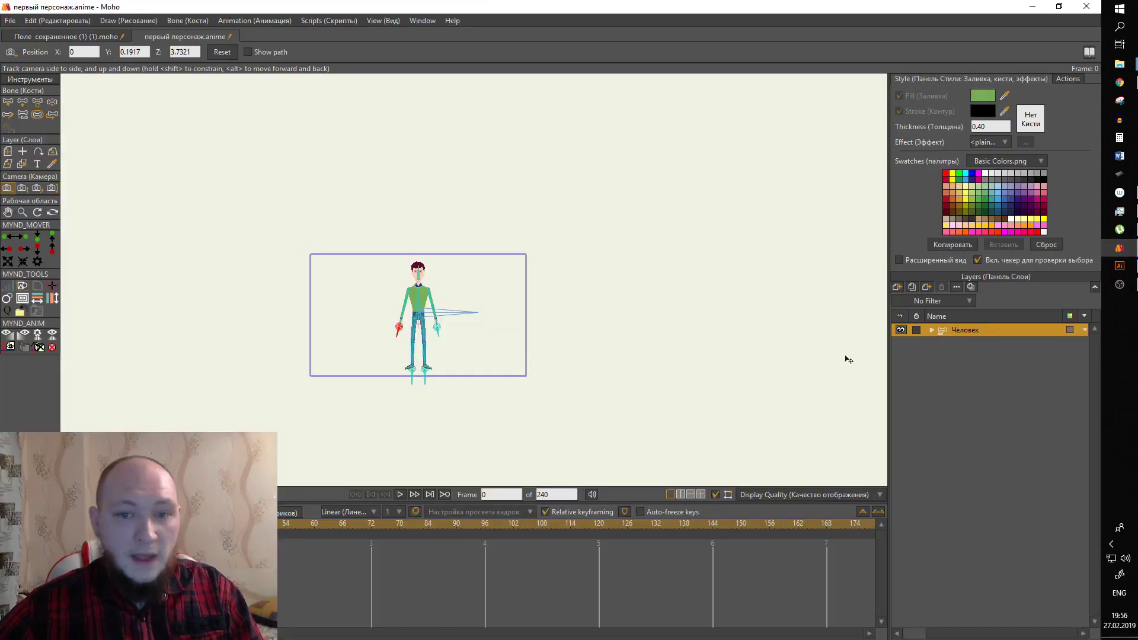
Expand Человек, select all its body-part layers, and drag them out of the group.
left_click(932, 330)
left_click(1025, 342)
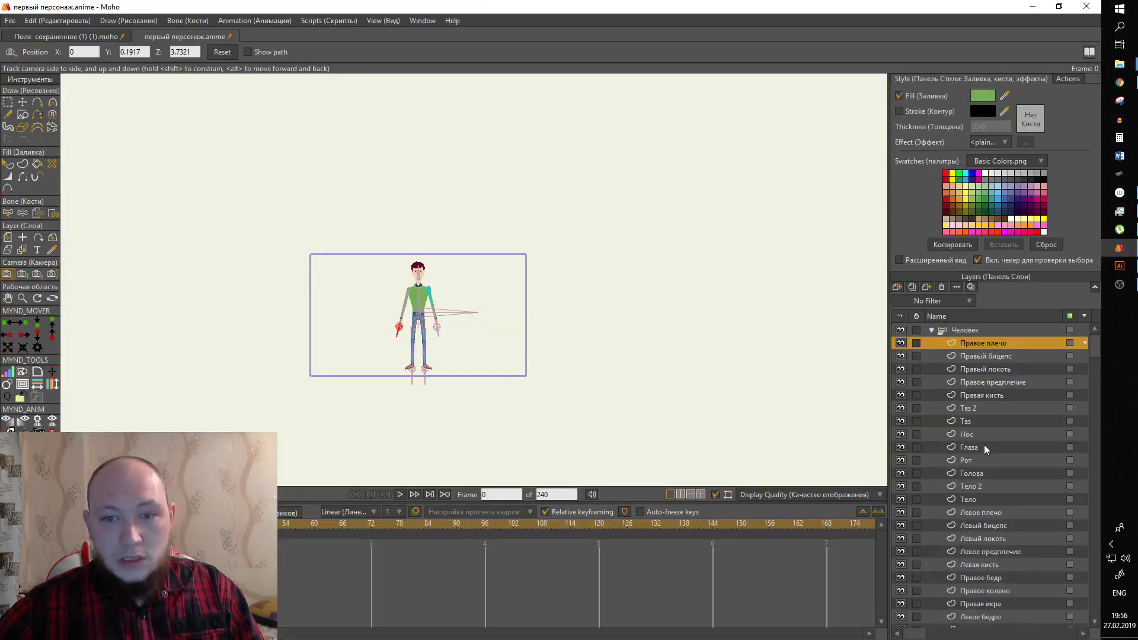
scroll(998, 555, "down", 3)
left_click(987, 617, "shift")
scroll(980, 439, "up", 2)
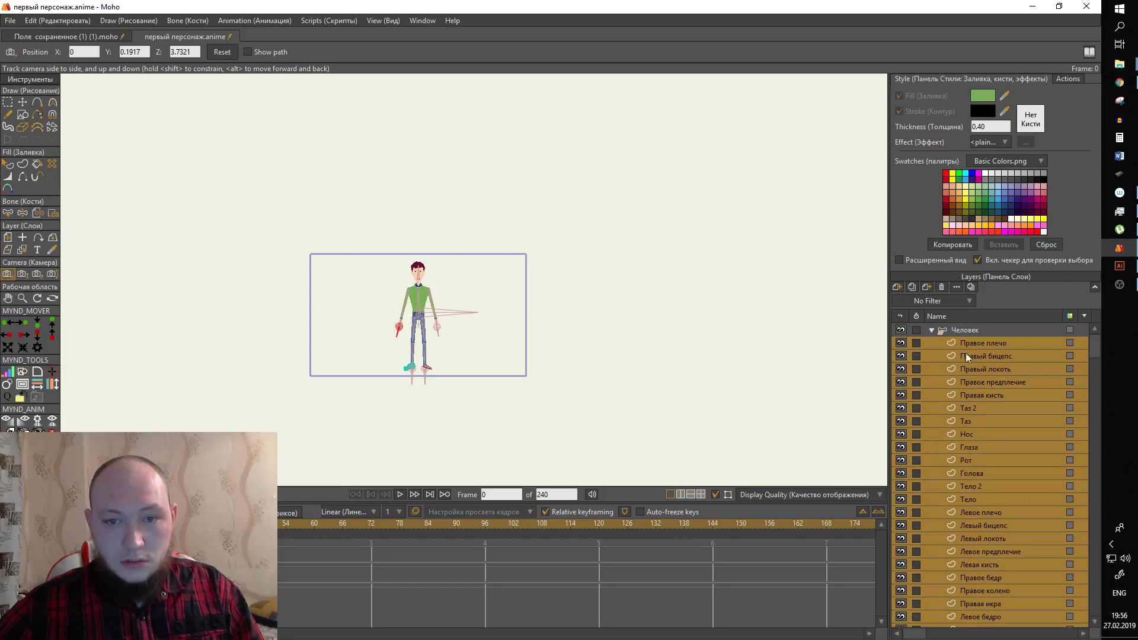
left_click_drag(965, 340, 965, 327)
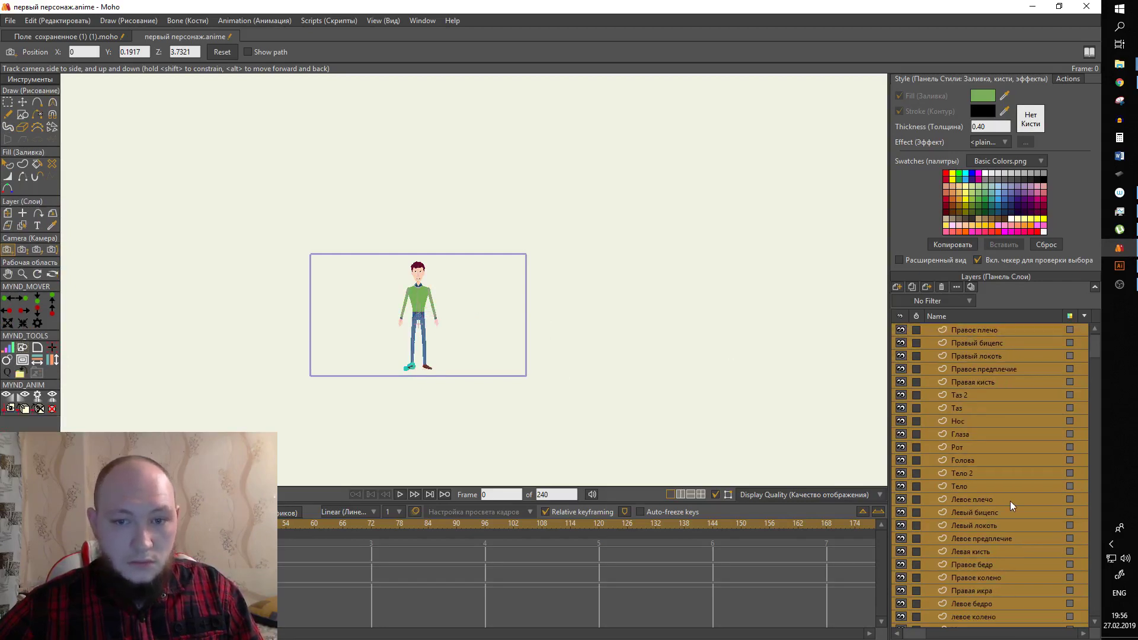
scroll(1010, 500, "down", 2)
left_click(986, 616)
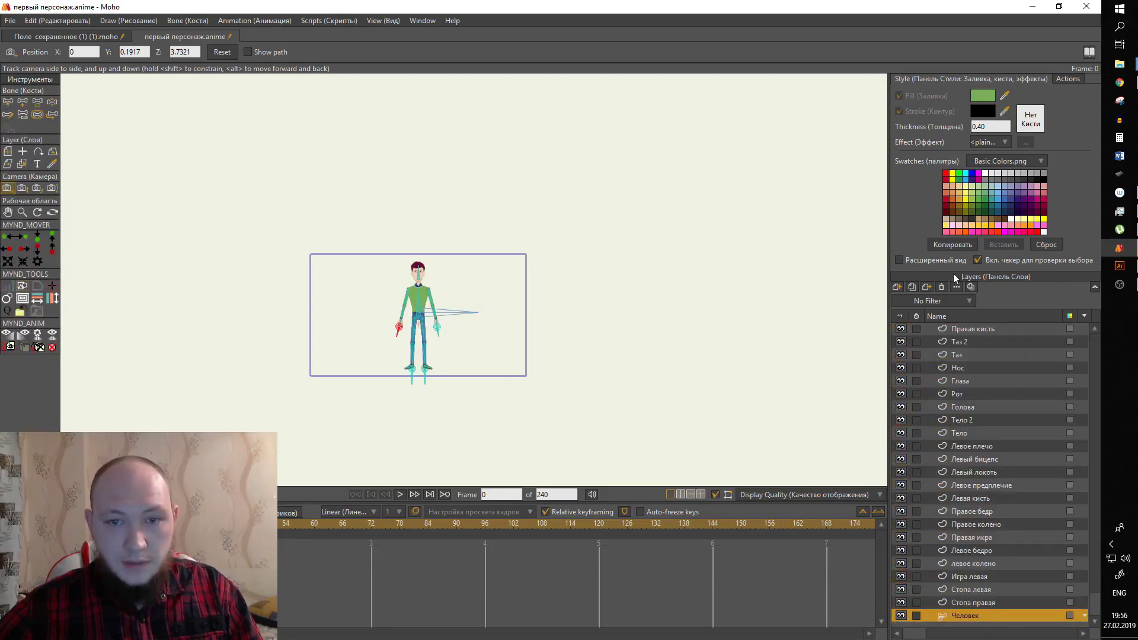
left_click(963, 393)
scroll(973, 474, "up", 2)
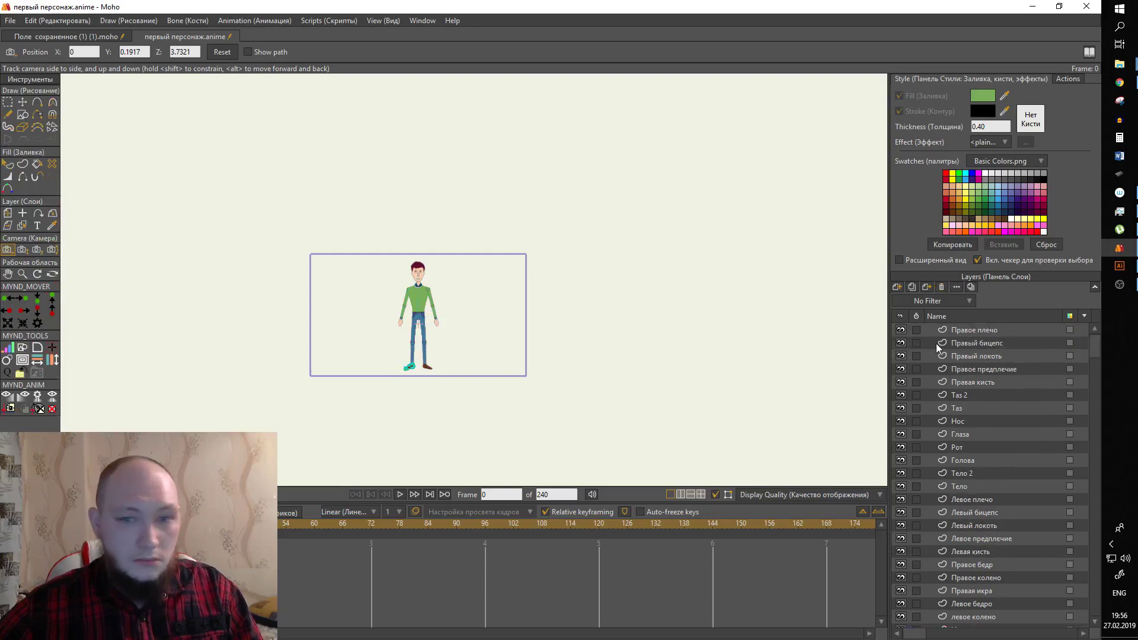
Create Layer 27 and put Правое плечо through Стопа правая inside it.
left_click(899, 288)
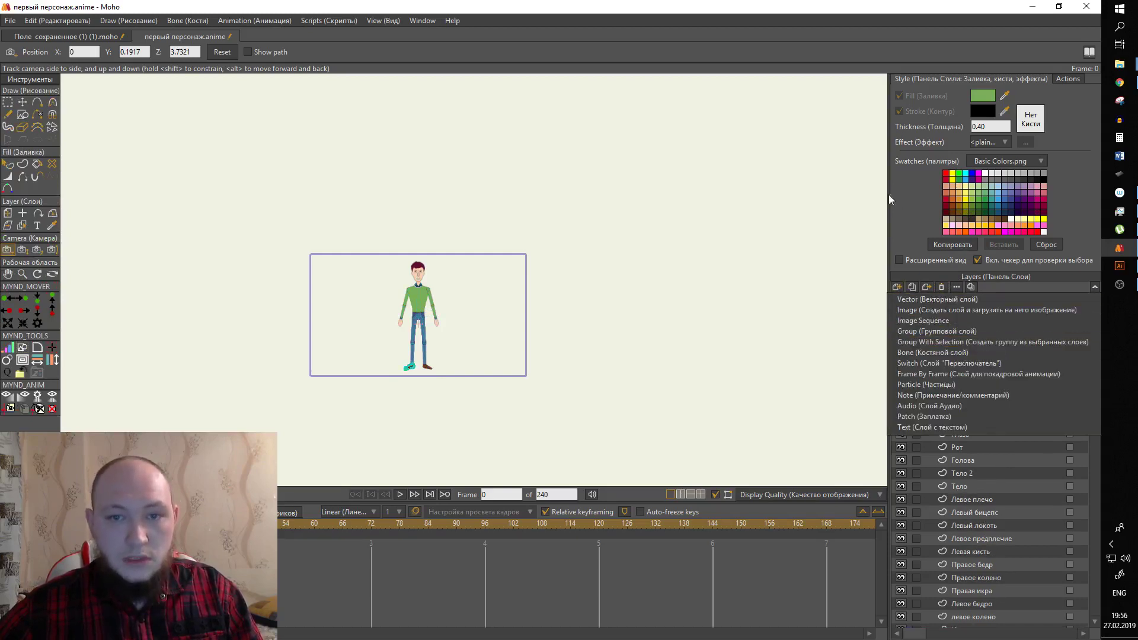
left_click(897, 287)
left_click(898, 285)
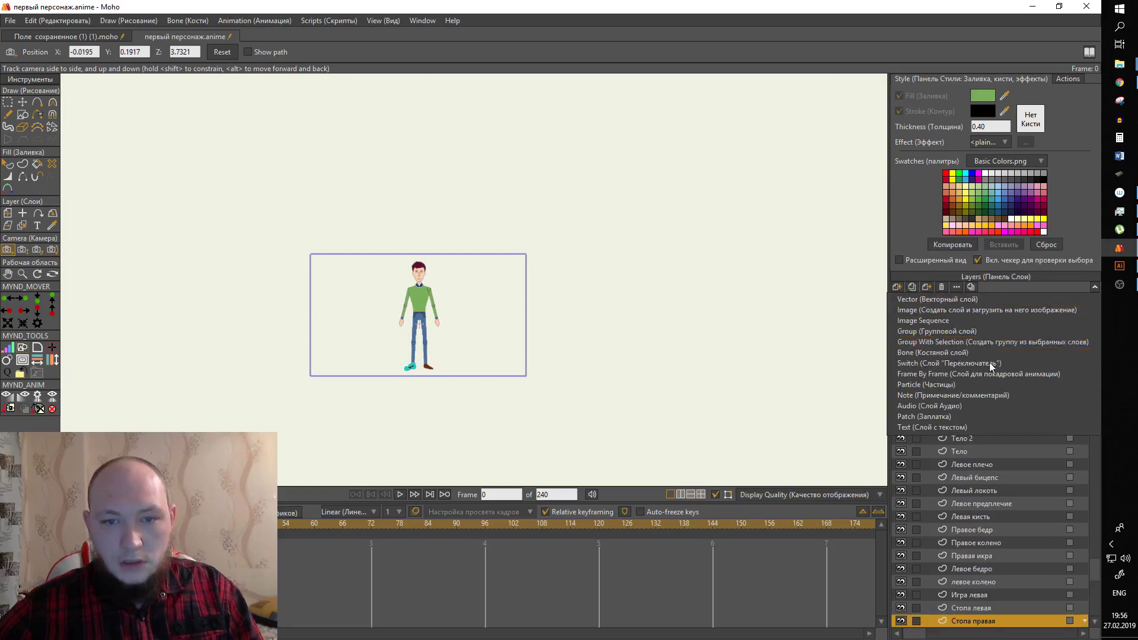
left_click(990, 364)
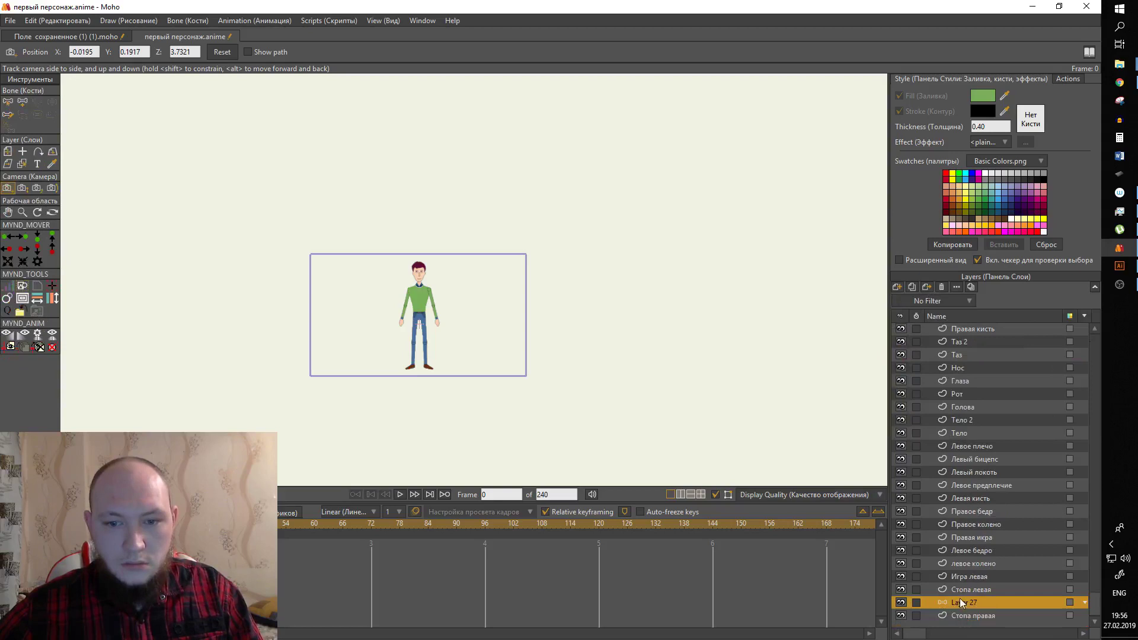
left_click_drag(963, 614, 965, 603)
scroll(956, 422, "up", 2)
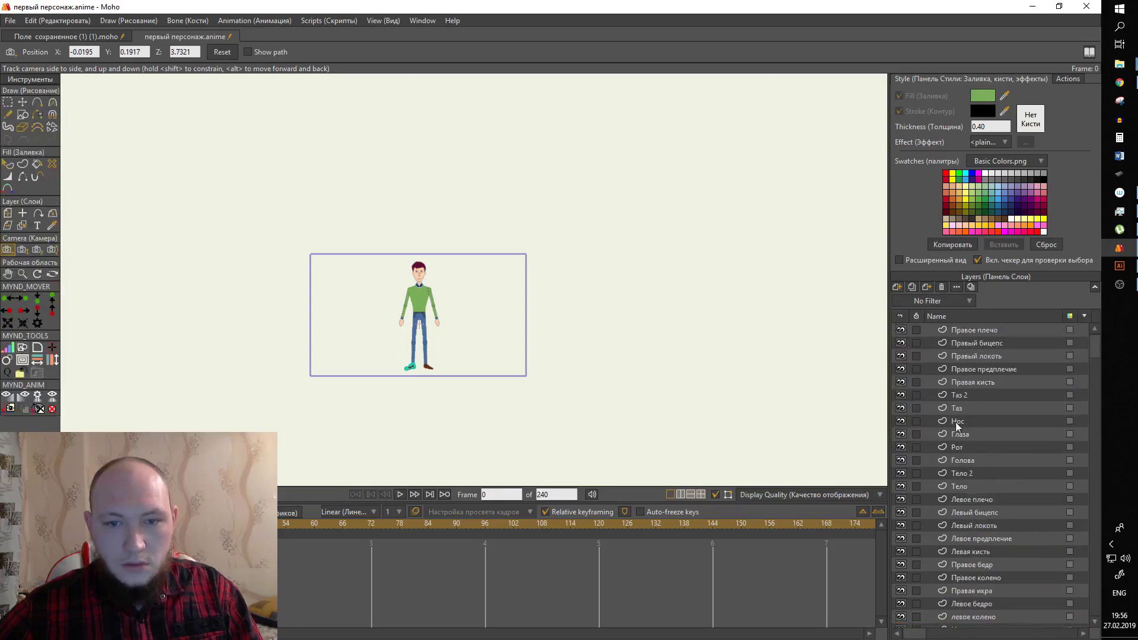
left_click(962, 330, "shift")
scroll(998, 495, "down", 2)
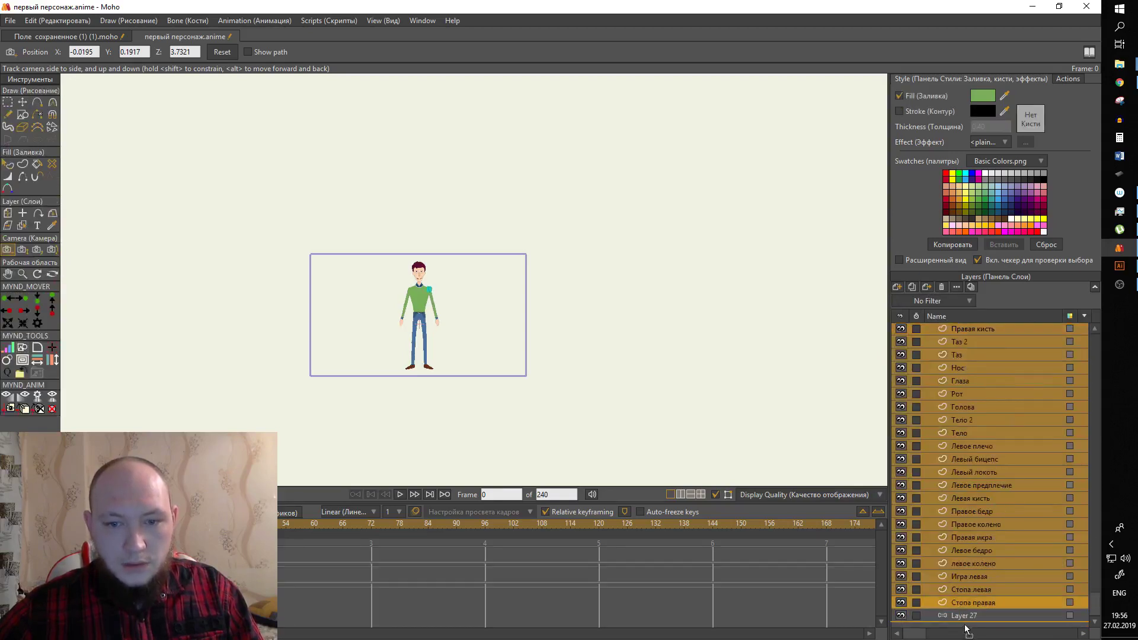
left_click_drag(965, 602, 970, 613)
scroll(991, 440, "up", 2)
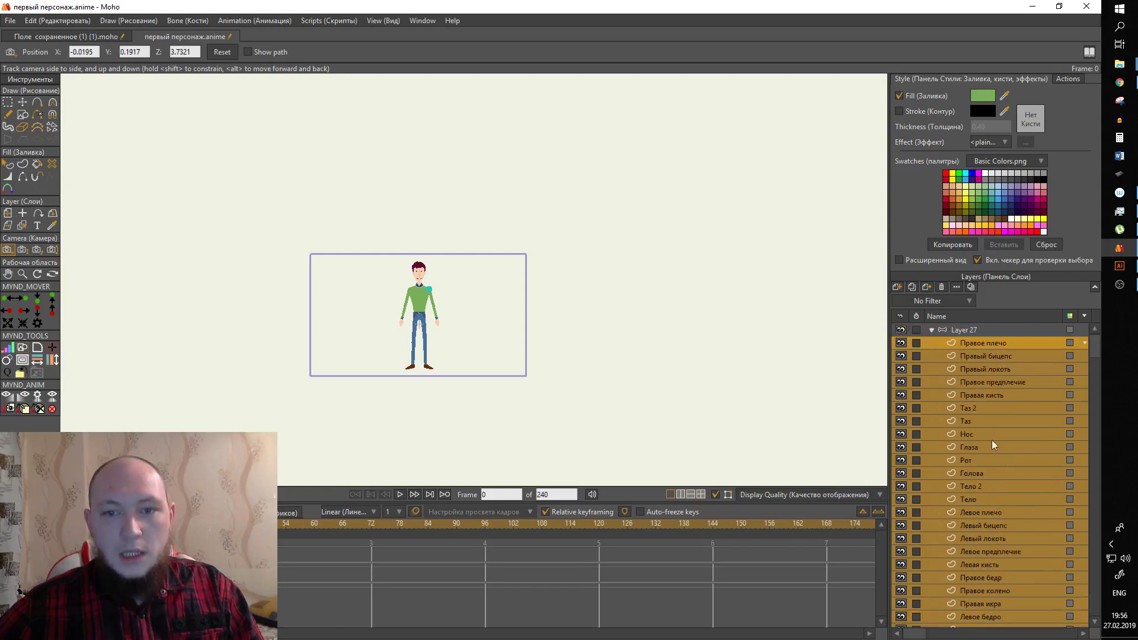
left_click(976, 331)
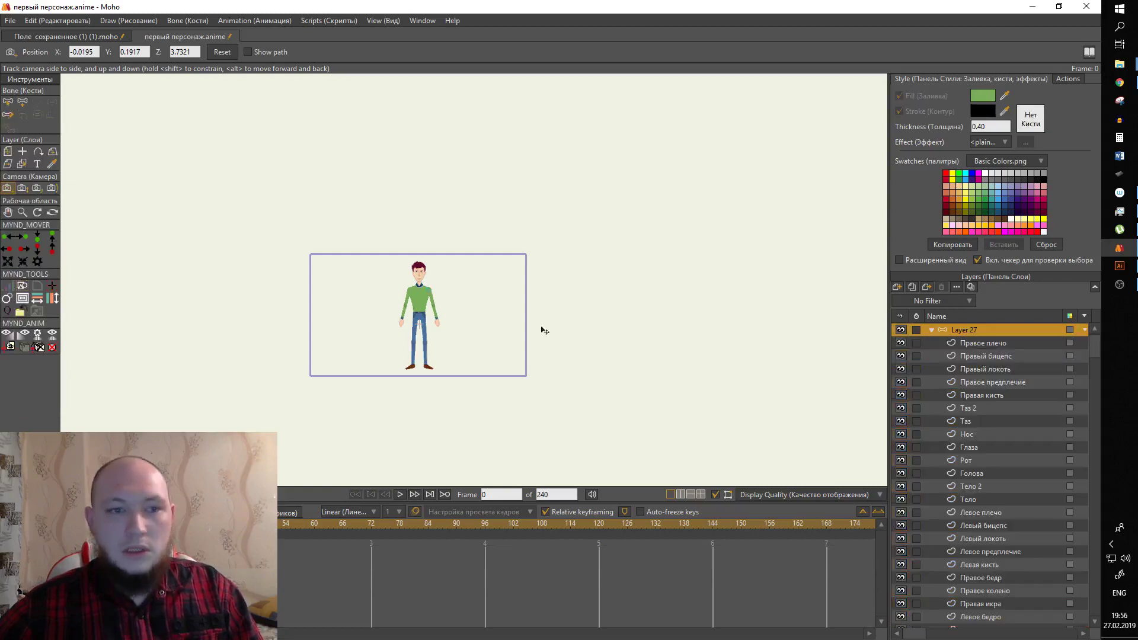
scroll(595, 315, "up", 3)
scroll(652, 297, "up", 3)
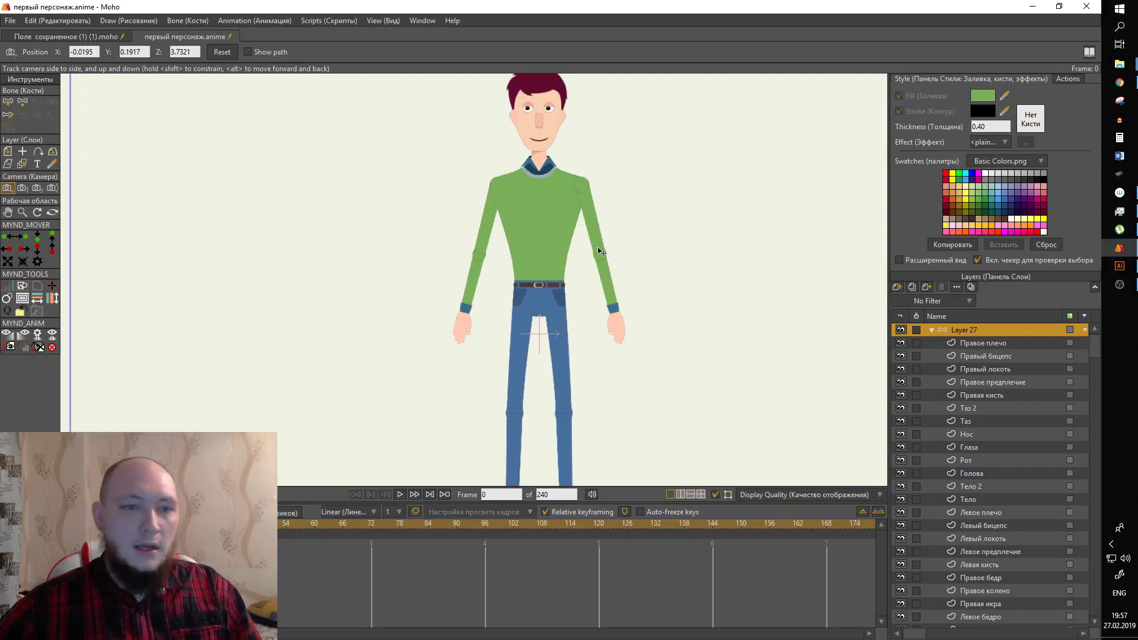
Zoom the canvas to fit the whole character and switch to the Select Bone tool (B).
scroll(575, 178, "up", 2)
scroll(578, 213, "up", 3)
scroll(580, 217, "down", 4)
scroll(581, 216, "down", 4)
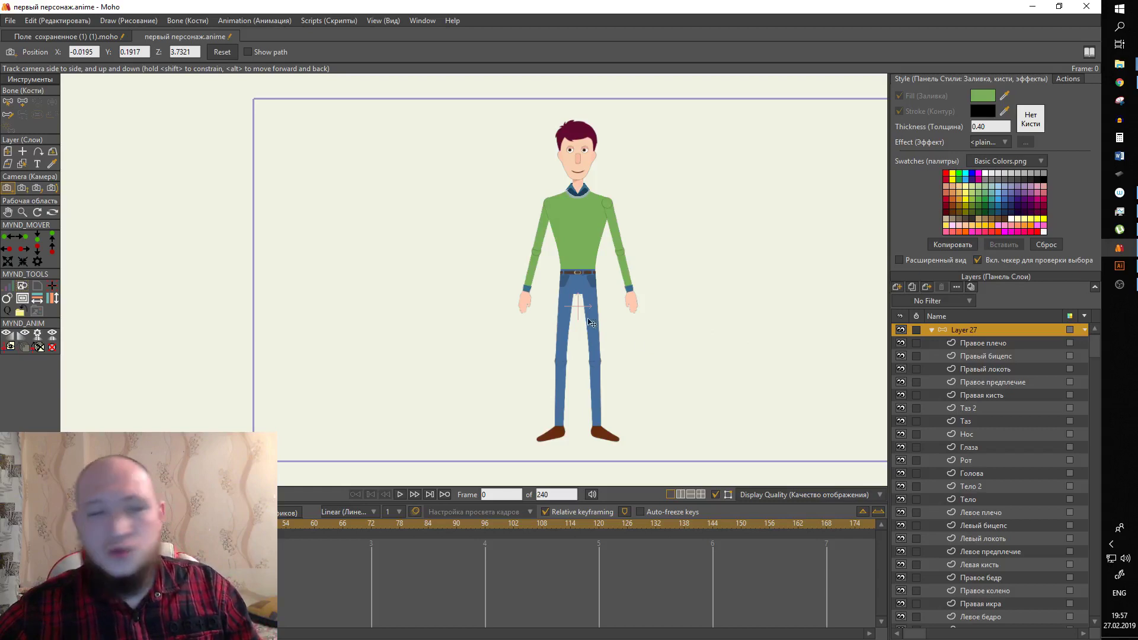
scroll(649, 346, "up", 2)
key("b")
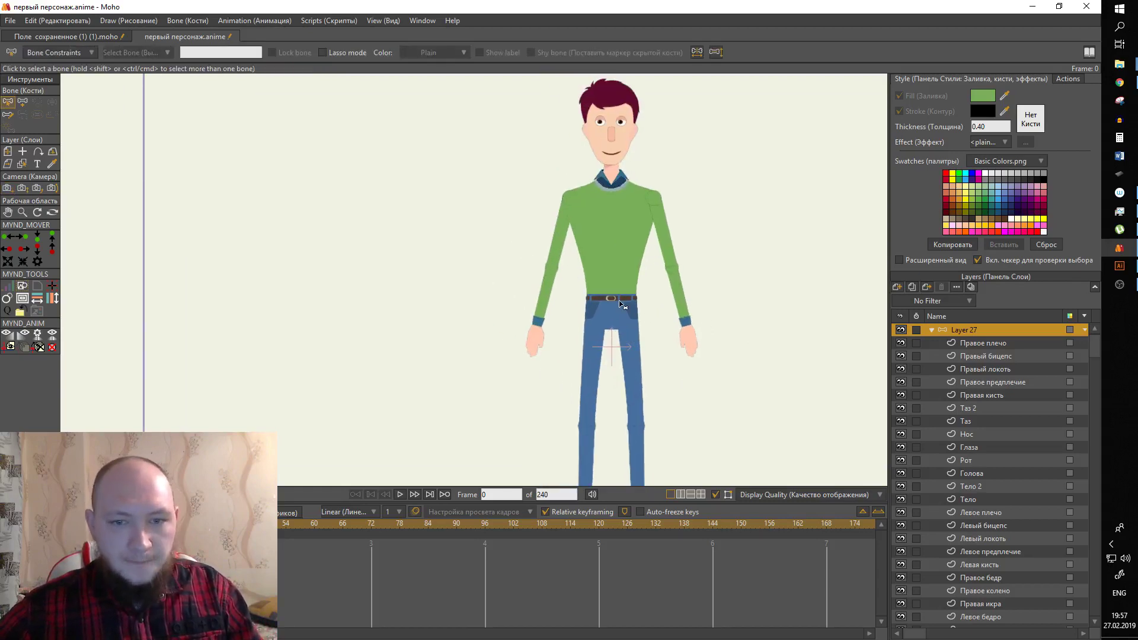
Draw bone B1 leftward from the character's hip and adjust its strength.
key("a")
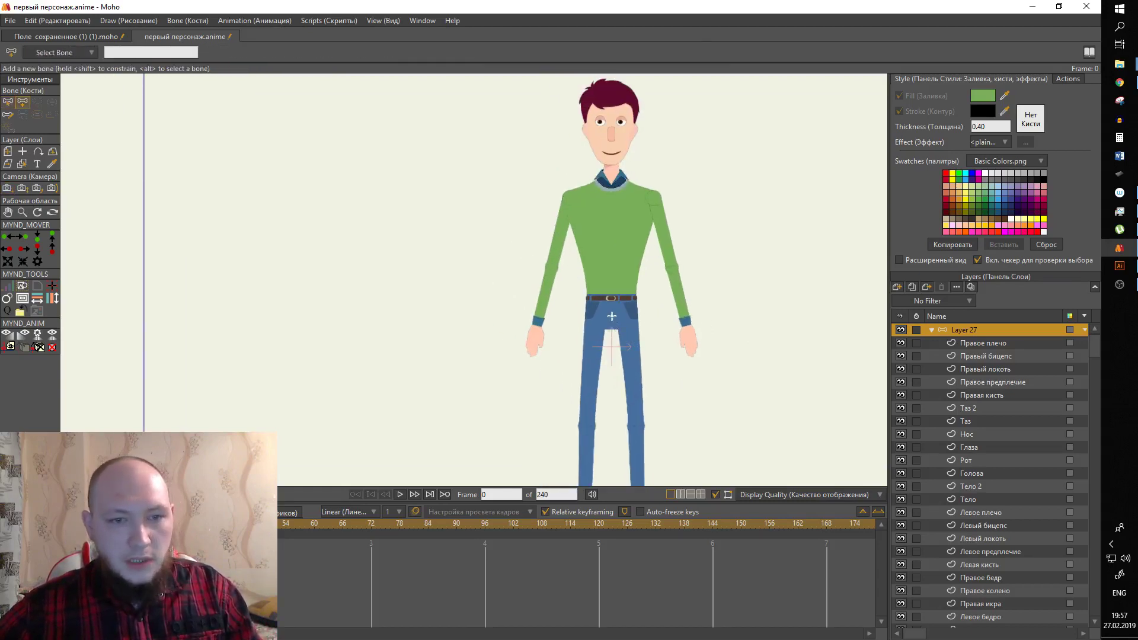
left_click_drag(613, 314, 284, 314)
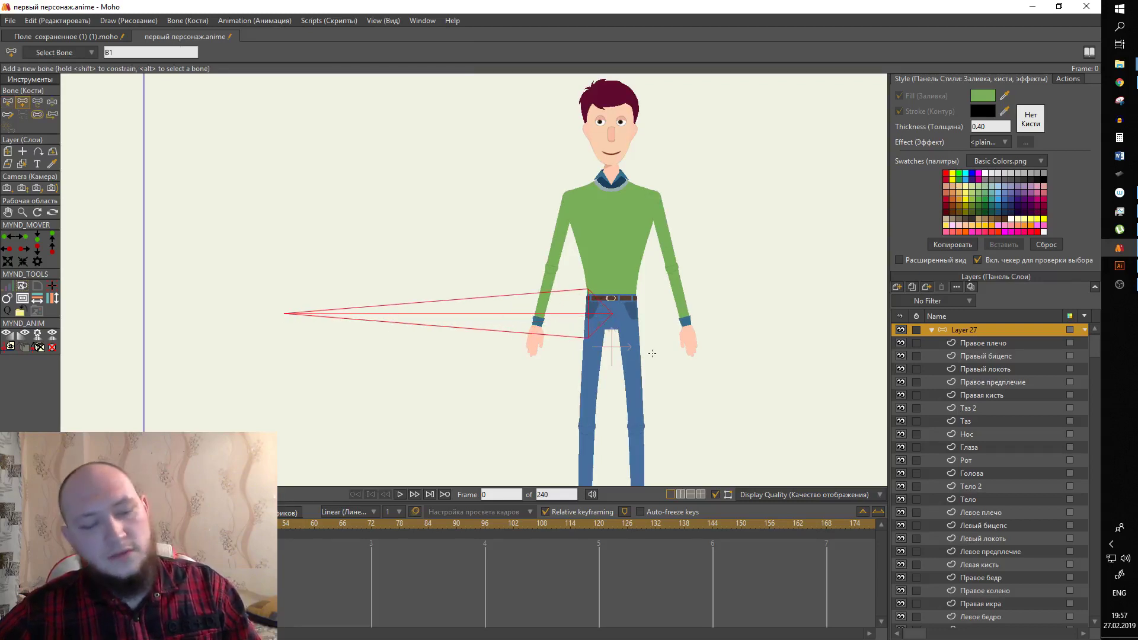
key("s")
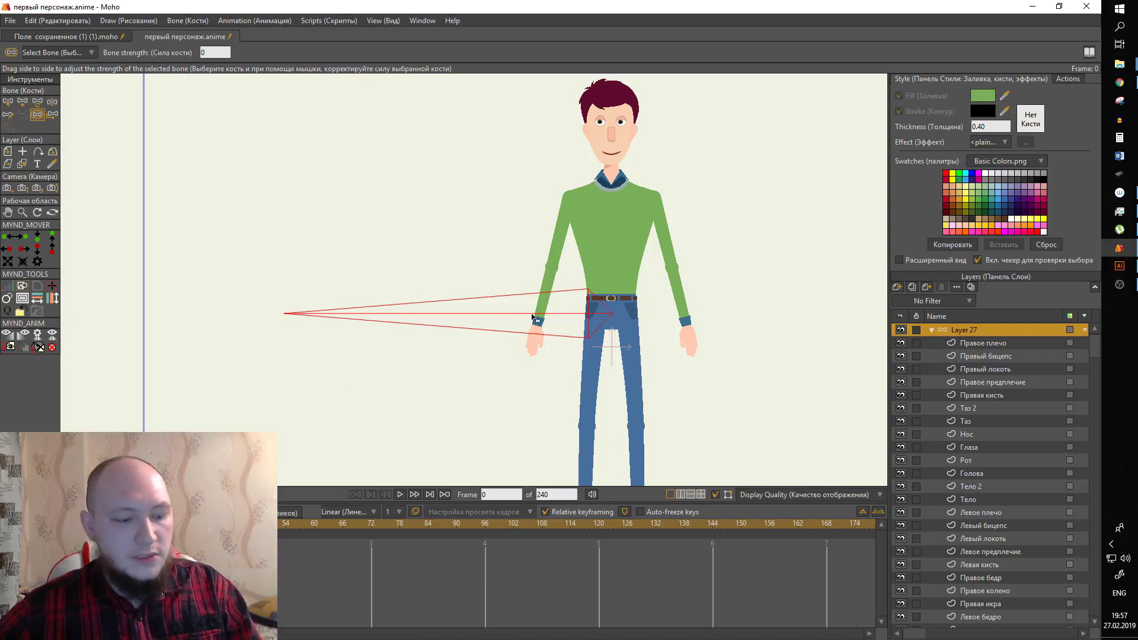
left_click(9, 102)
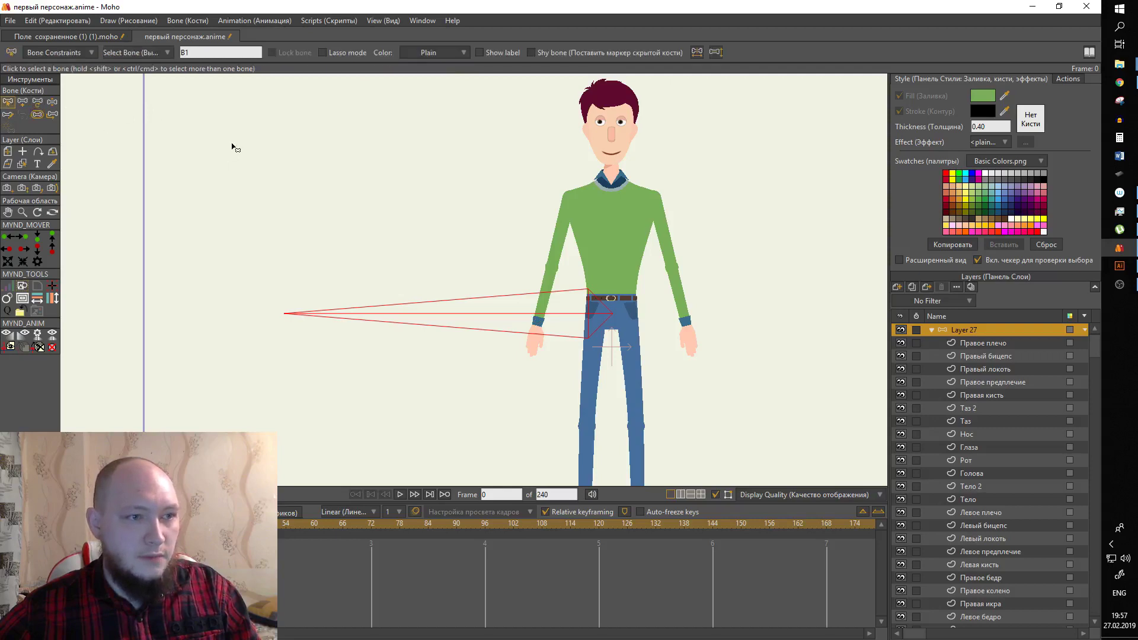
Draw a trial bone B2, drag its strength down to 0, then delete it.
left_click(23, 102)
left_click_drag(363, 264, 348, 167)
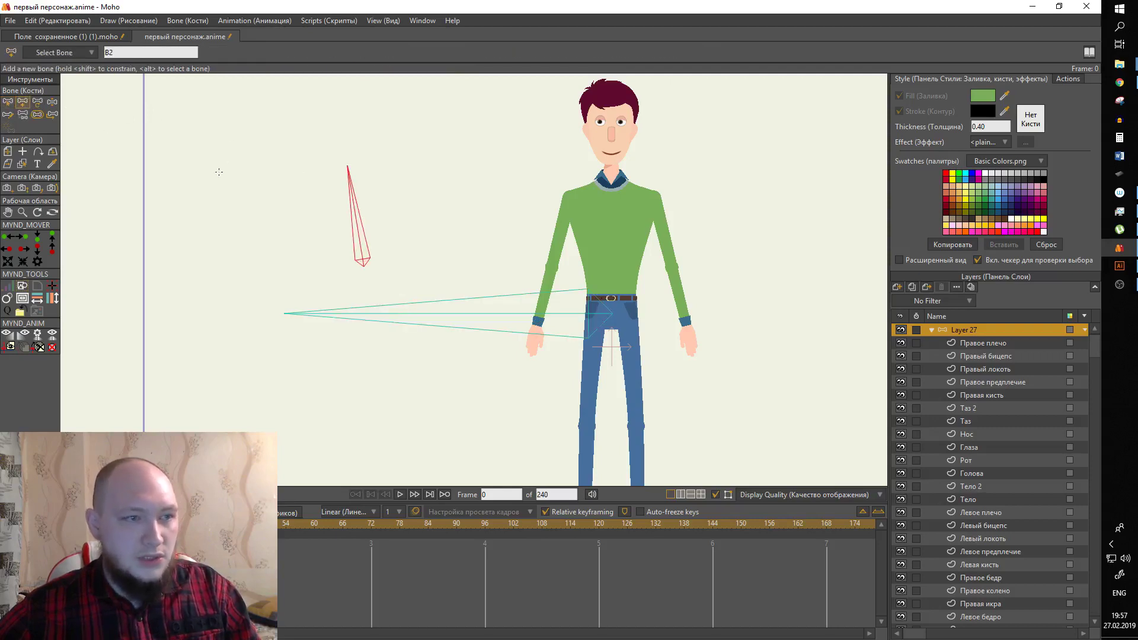
left_click(37, 114)
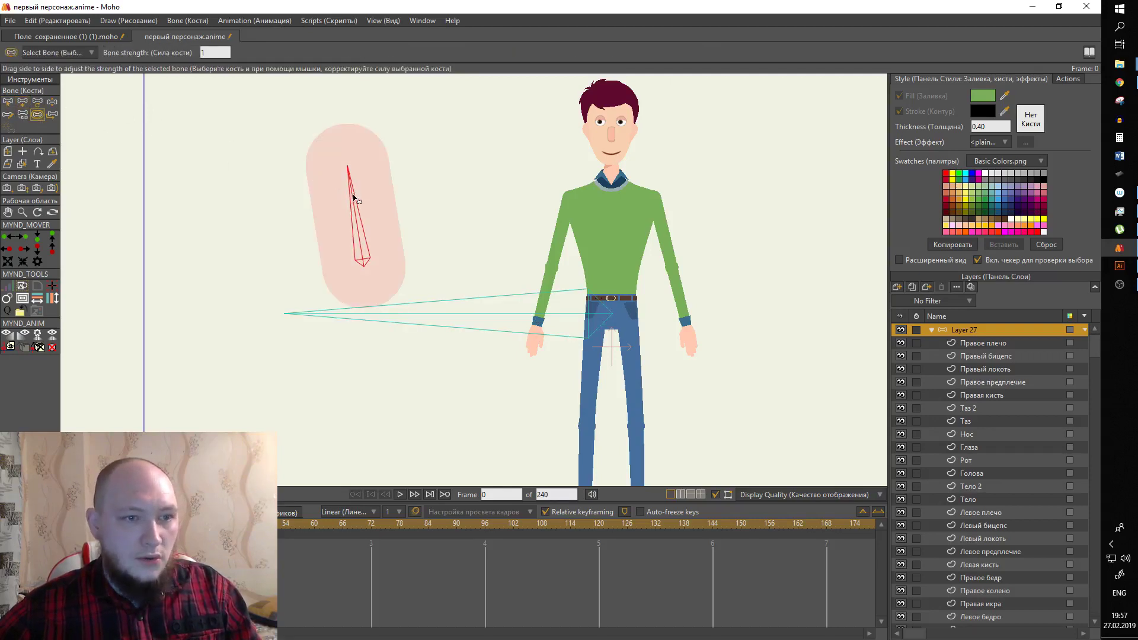
left_click_drag(354, 198, 108, 240)
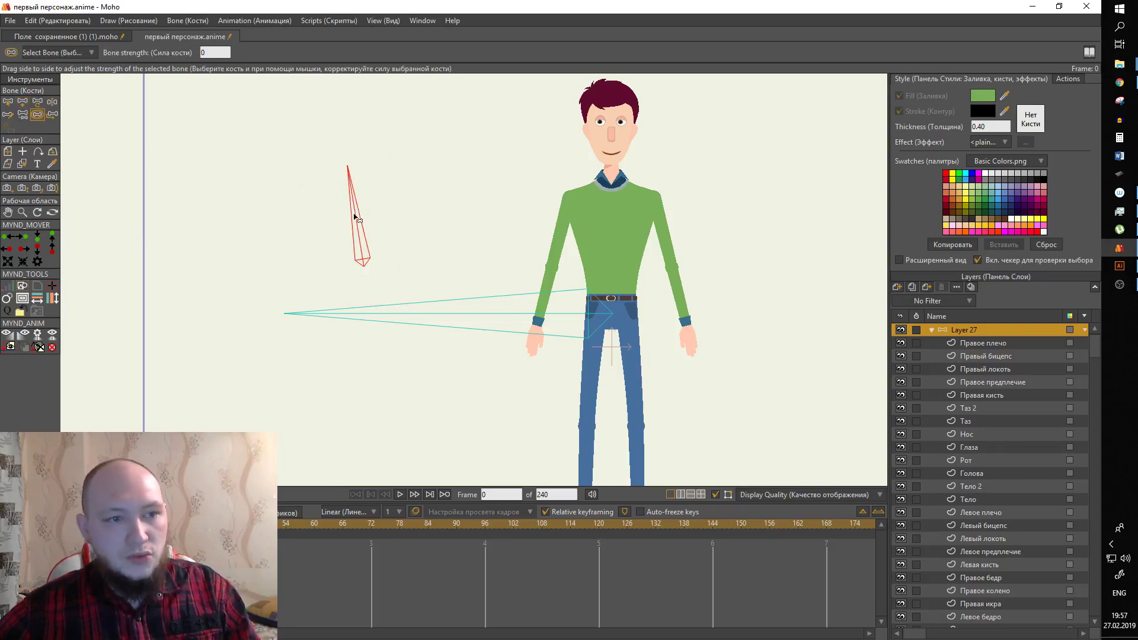
key("z")
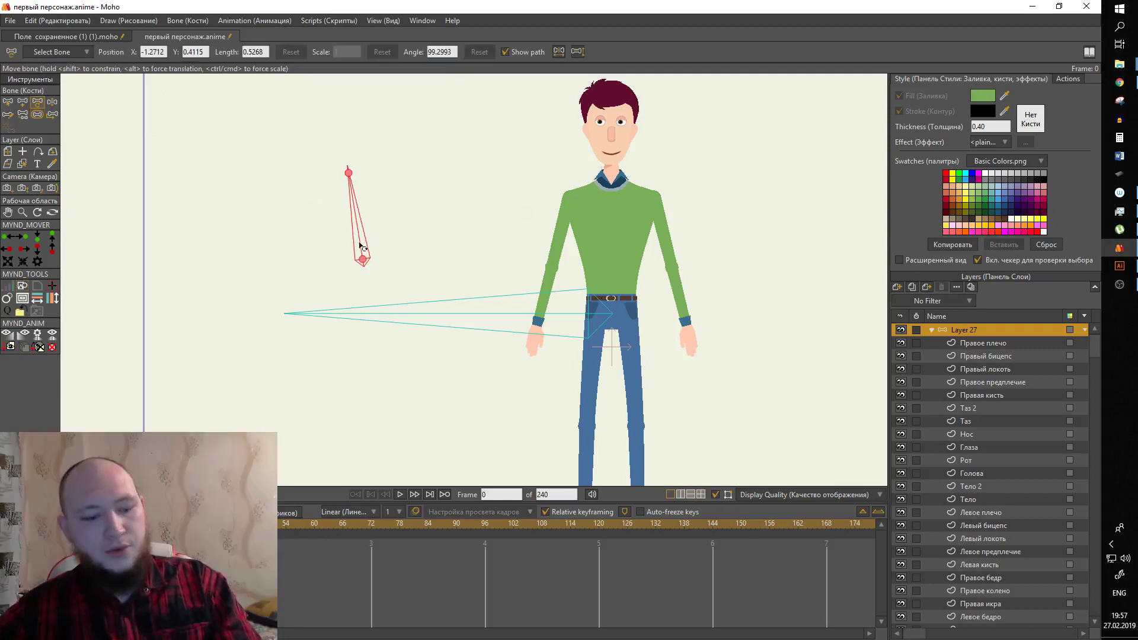
key("z")
key("Delete")
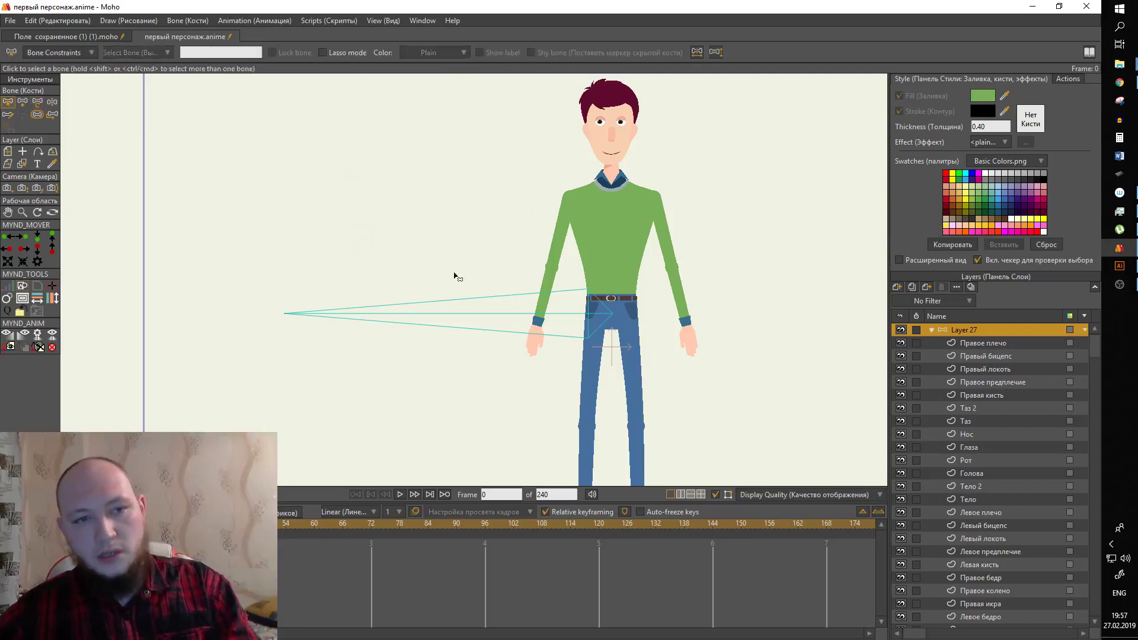
left_click_drag(771, 332, 681, 300)
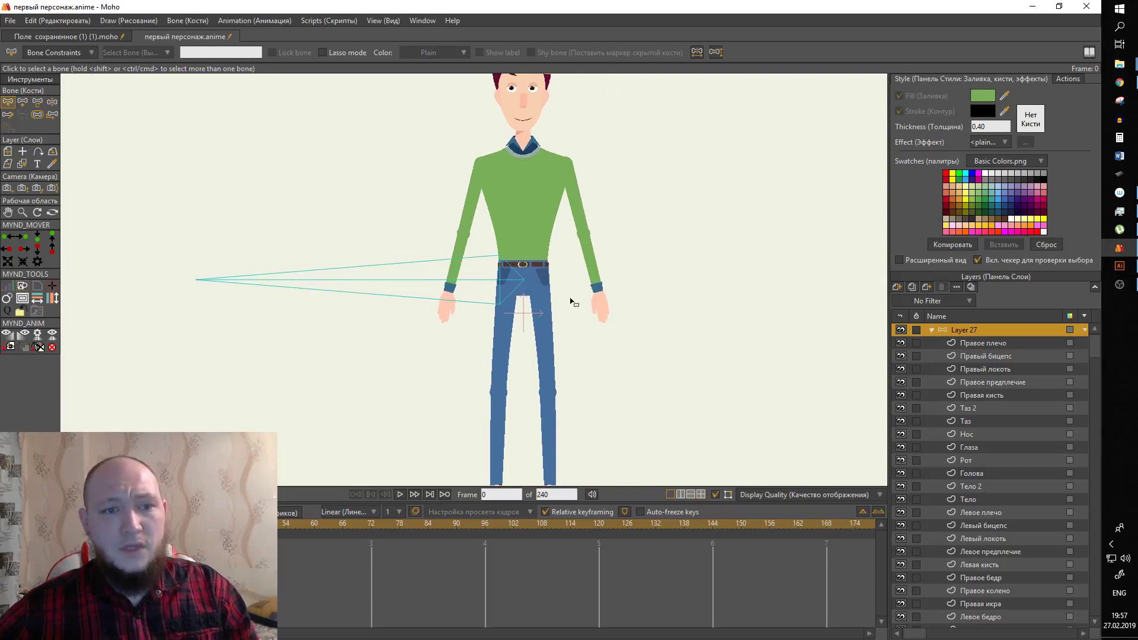
Draw a spine bone from belt to neck and head bone B3, then select spine bone B2.
left_click_drag(531, 278, 563, 333)
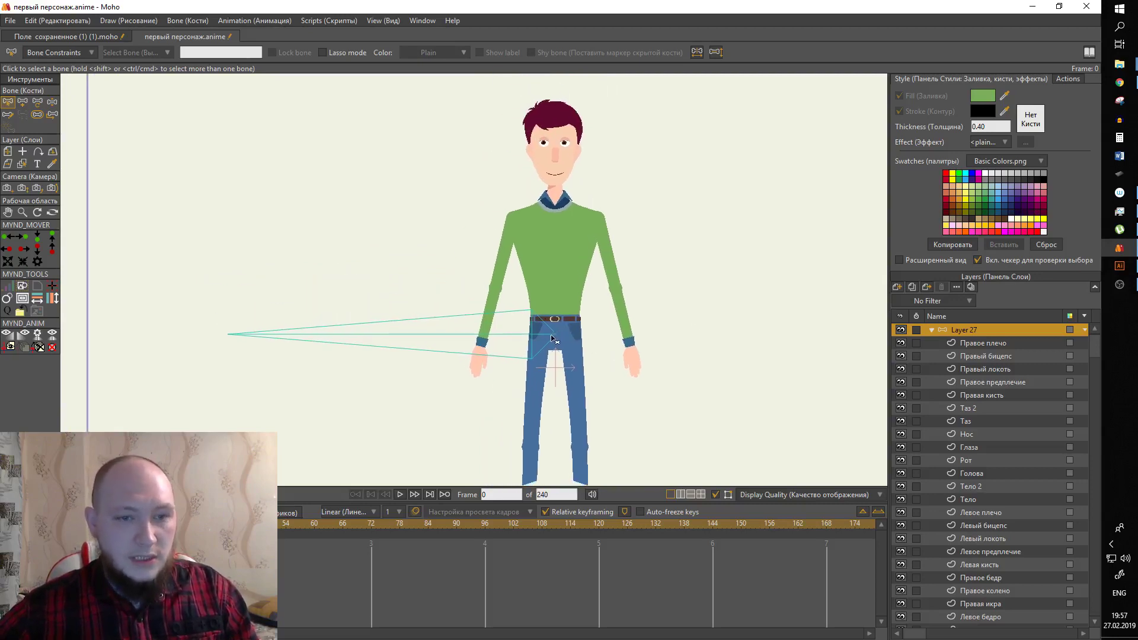
key("a")
left_click_drag(556, 333, 554, 203)
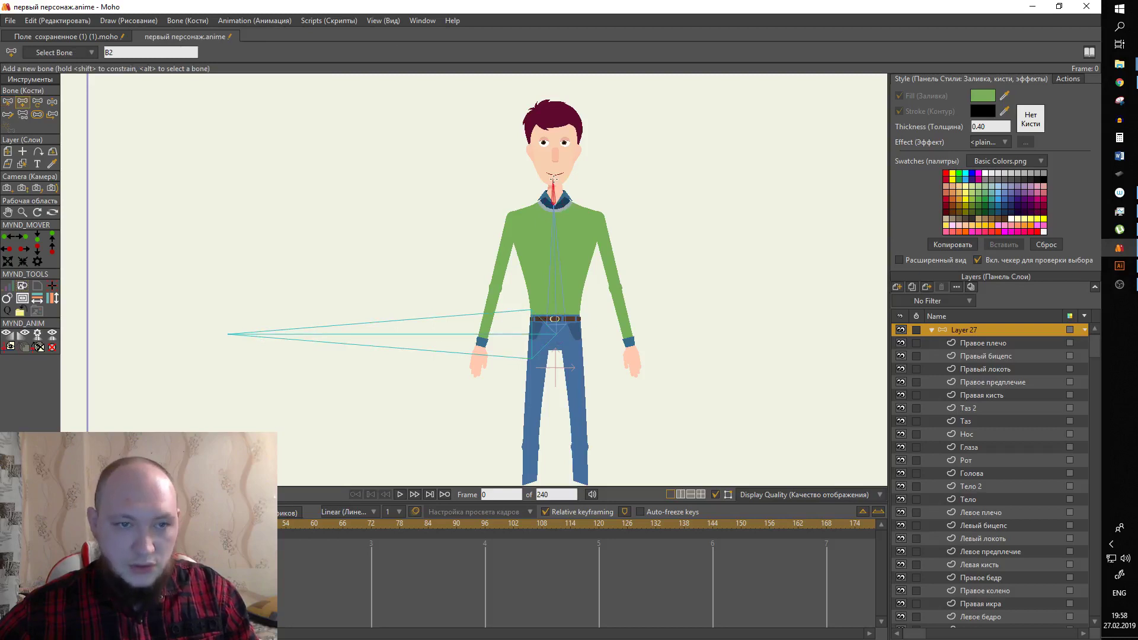
left_click_drag(552, 150, 556, 110)
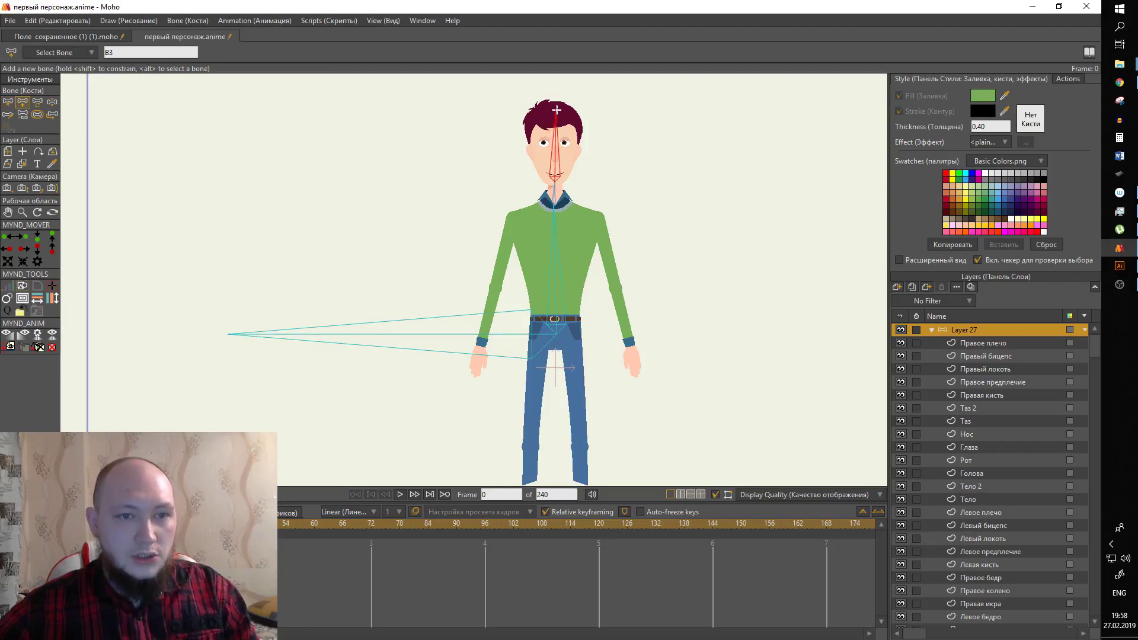
key("s")
left_click(556, 230)
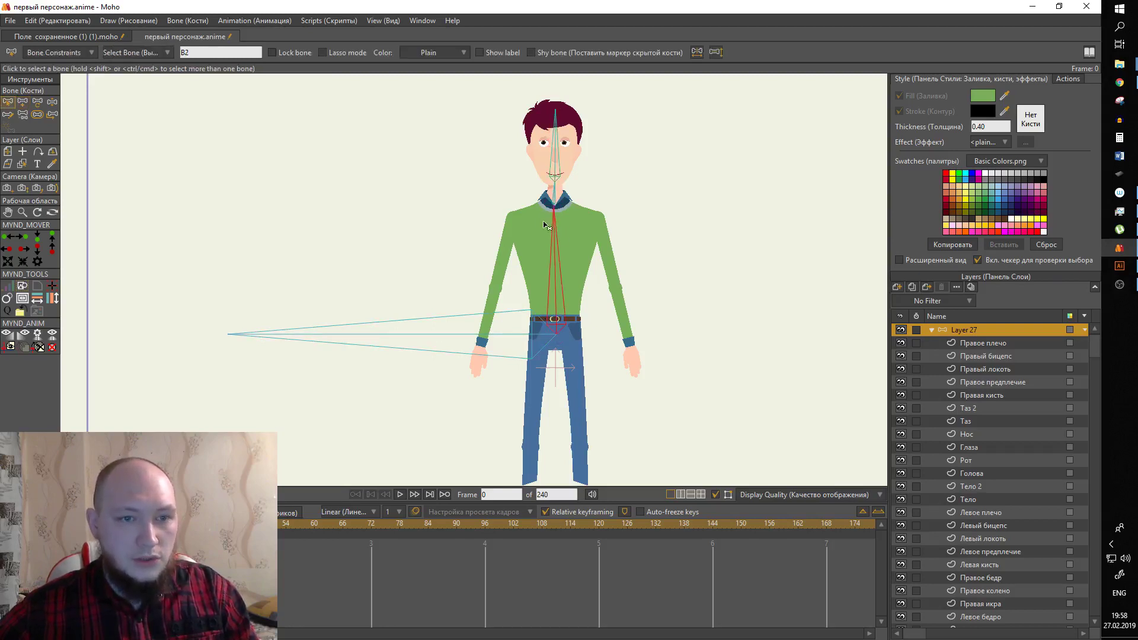
Draw the left upper-arm bone from shoulder to elbow, checking the Левый локоть layer to fine-tune its end.
key("a")
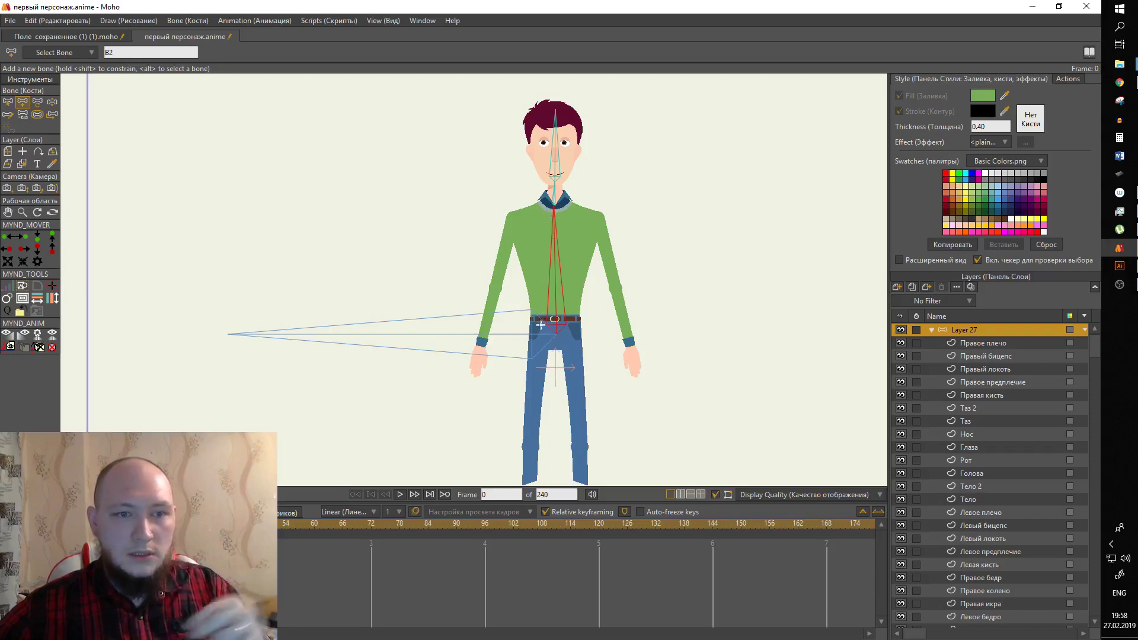
scroll(513, 215, "up", 2)
scroll(511, 211, "up", 2)
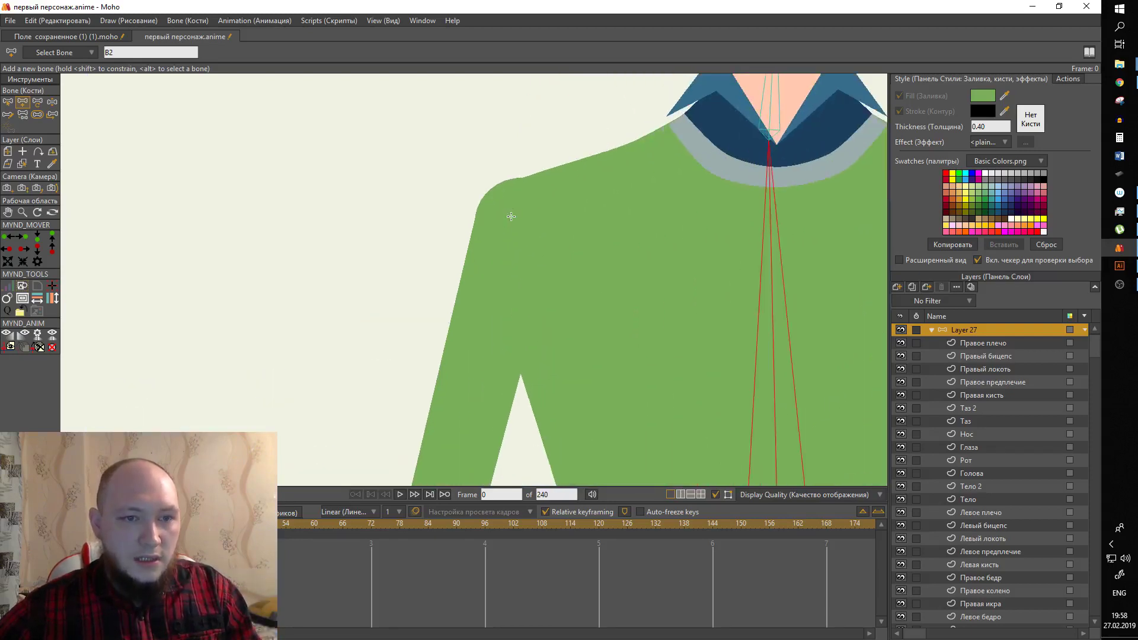
scroll(510, 205, "down", 2)
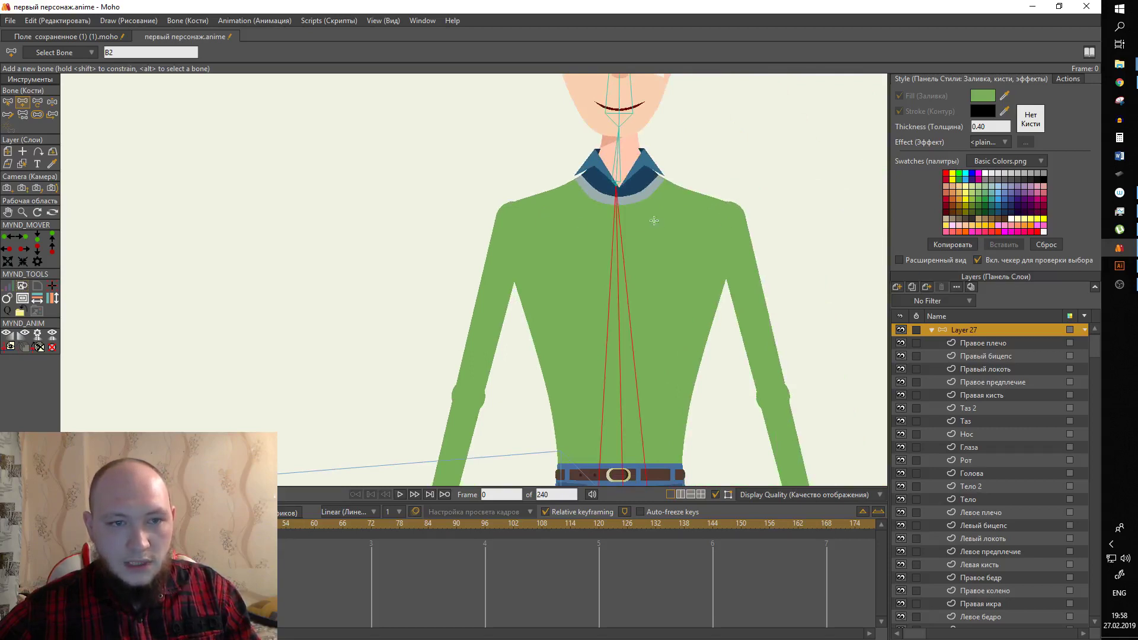
mouse_move(511, 213)
left_mouse_down()
mouse_move(468, 401)
mouse_move(471, 389)
left_mouse_up()
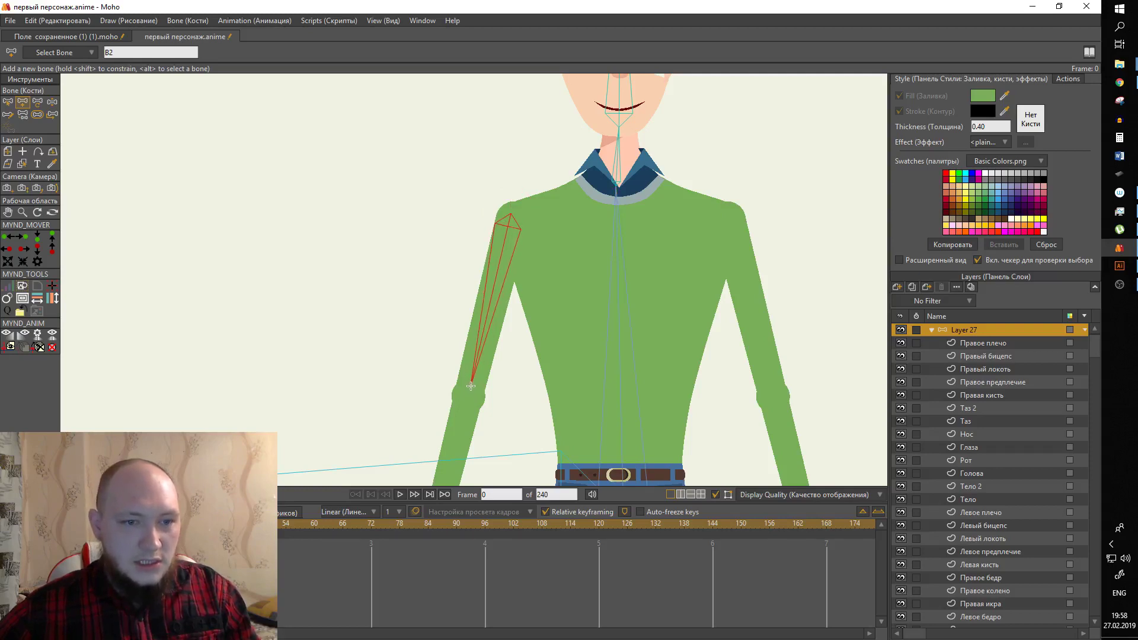
scroll(472, 393, "up", 5)
left_click(468, 393, "ctrl+alt")
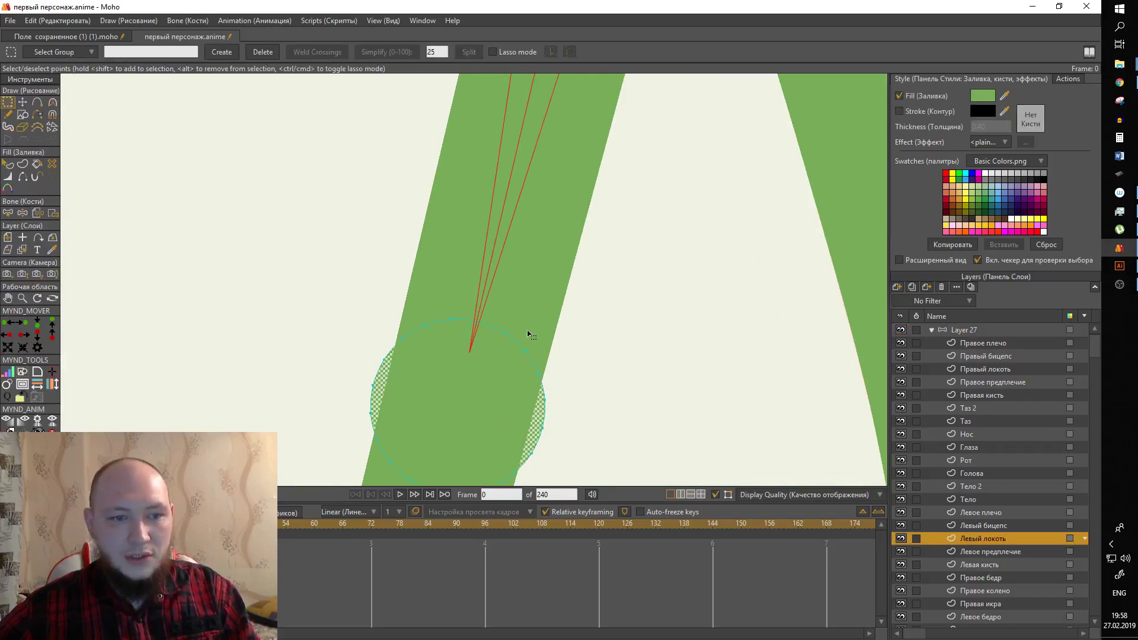
left_click(965, 329)
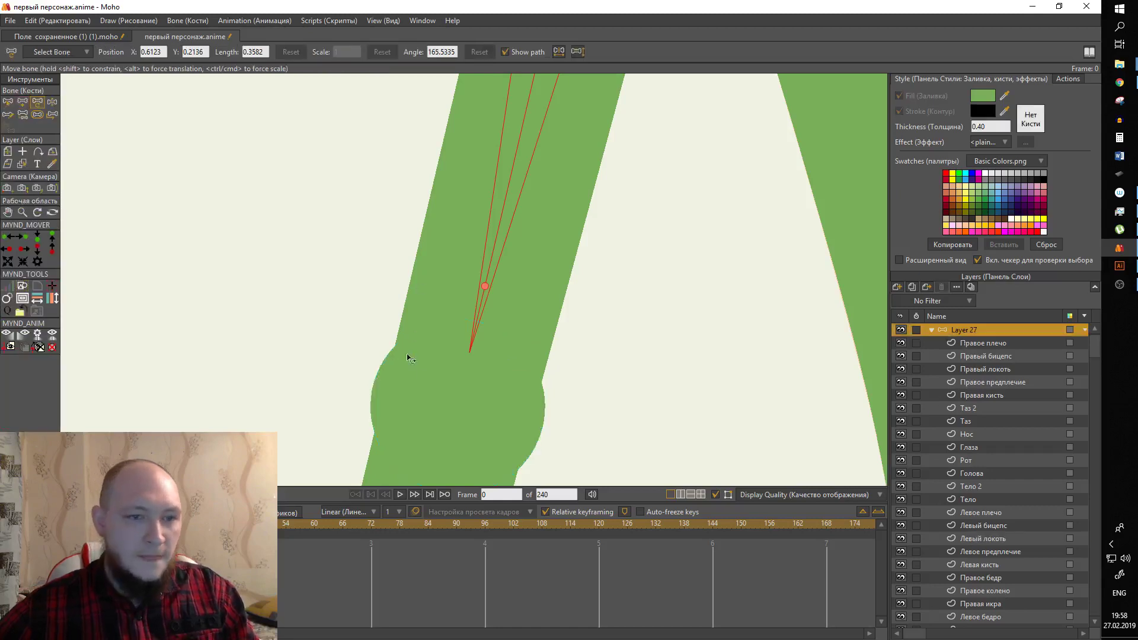
left_click_drag(480, 288, 481, 284)
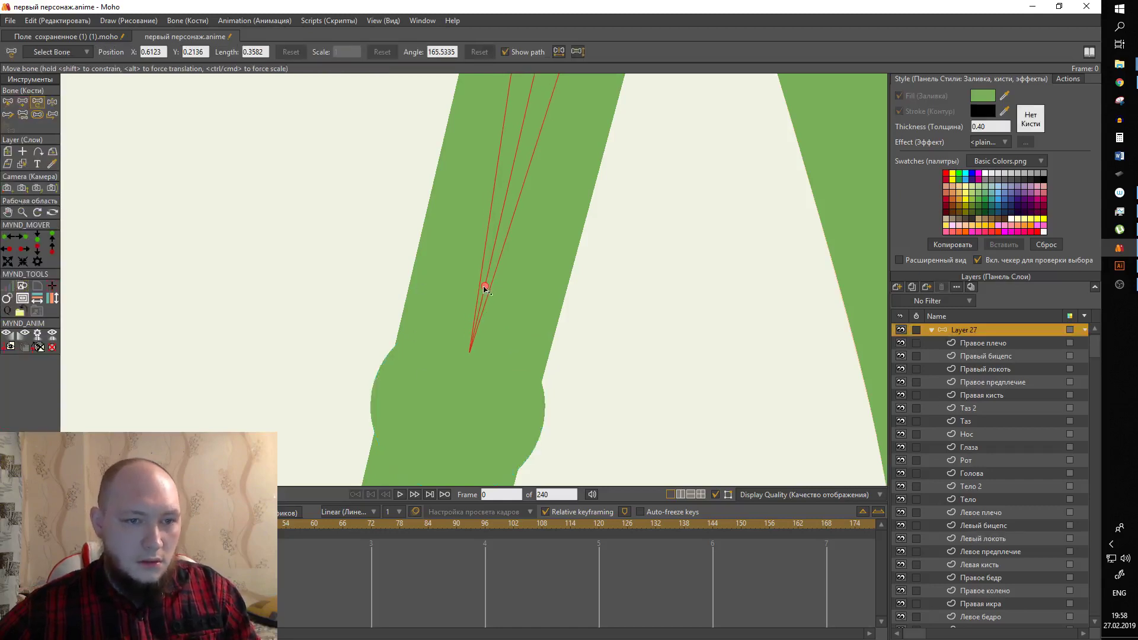
scroll(491, 288, "down", 5)
Draw a forearm bone from elbow to wrist and a right upper-arm bone, each parented to B2.
key("a")
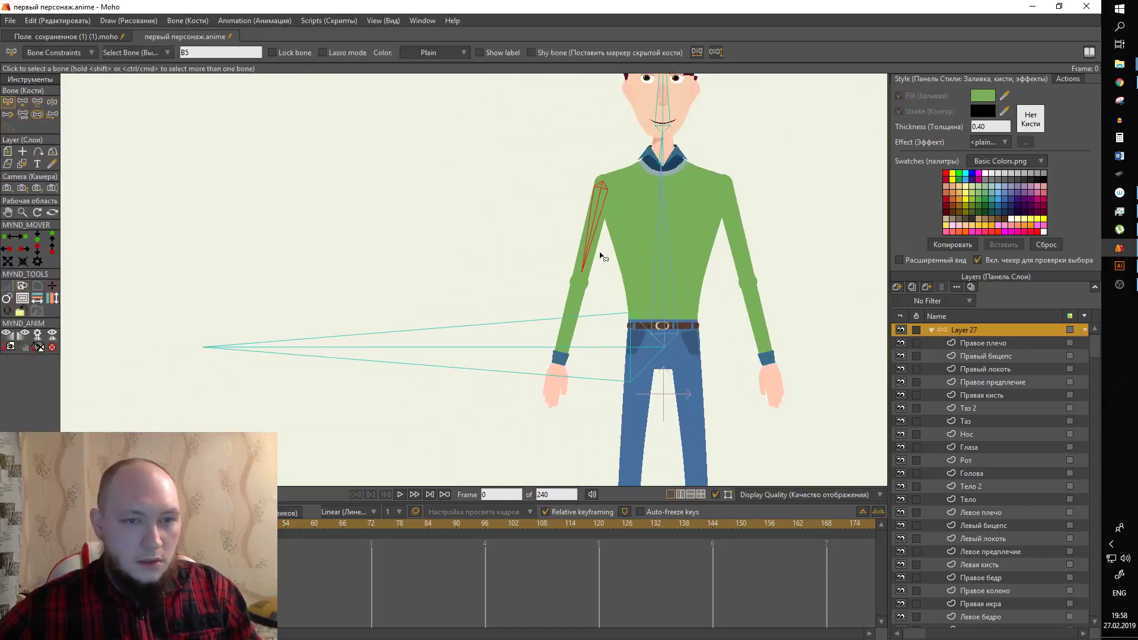
left_click_drag(583, 277, 554, 403)
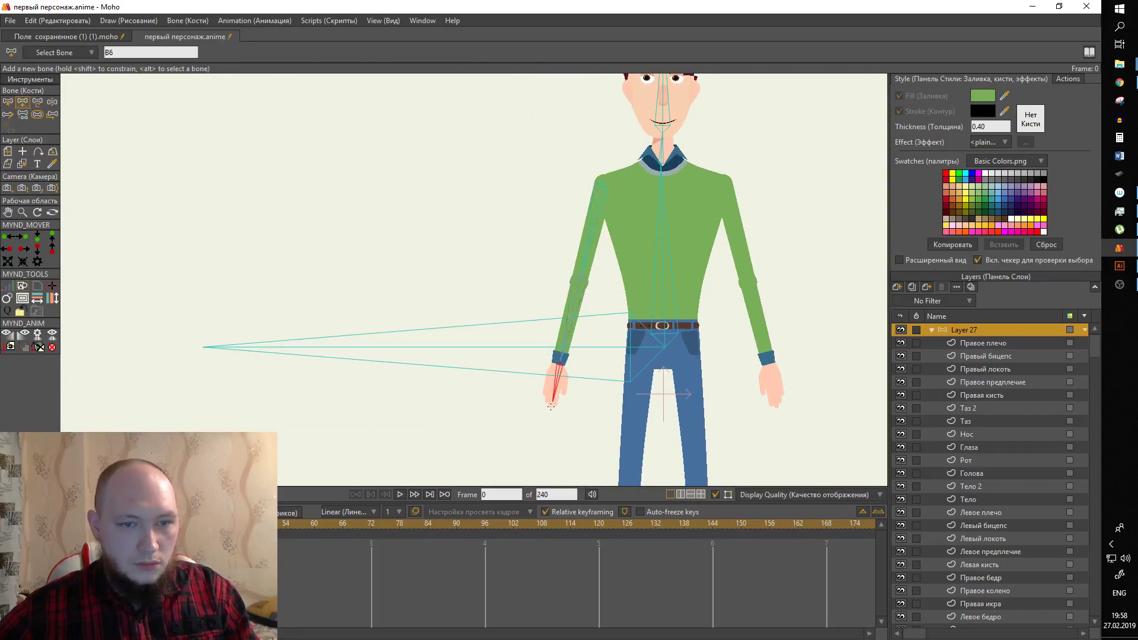
key("s")
left_click(661, 199)
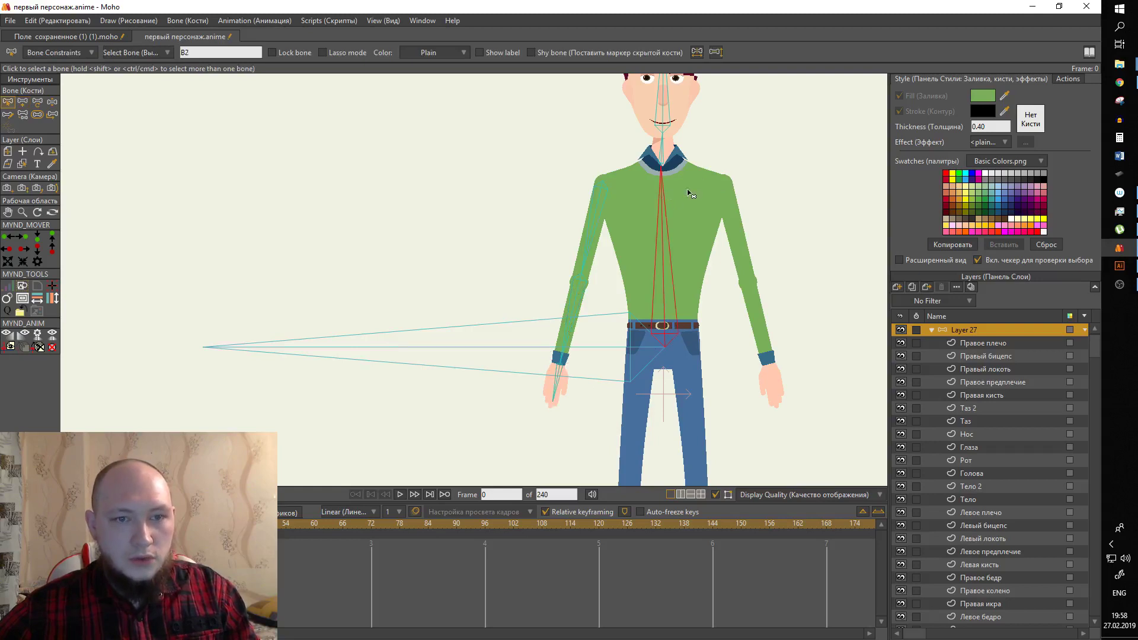
key("a")
left_click_drag(736, 215, 773, 409)
scroll(710, 220, "down", 4)
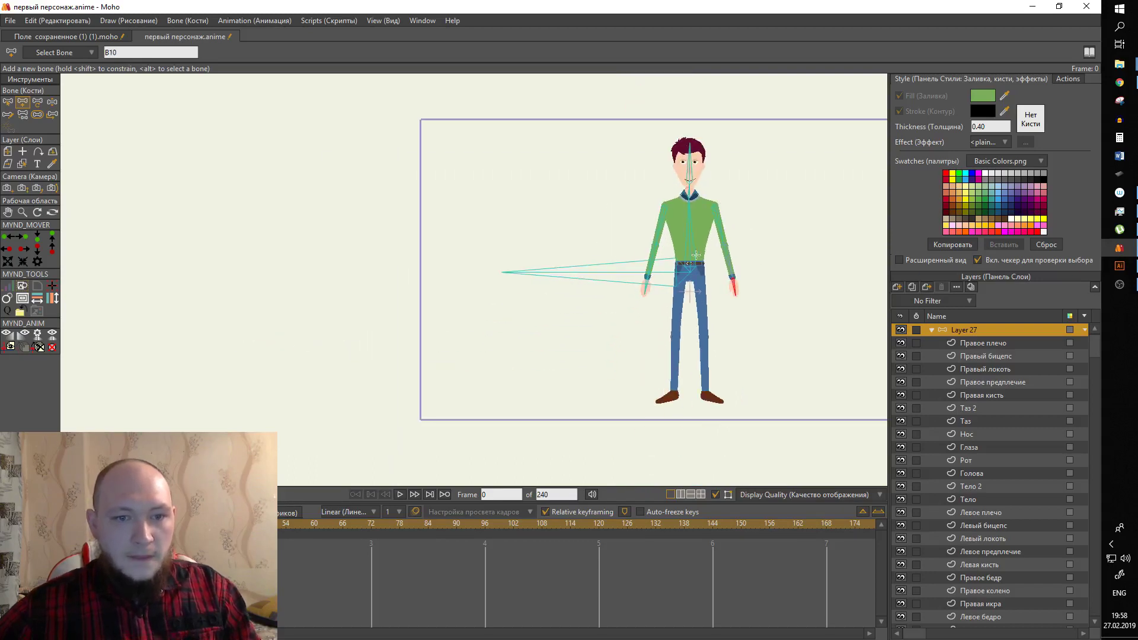
scroll(934, 424, "down", 2)
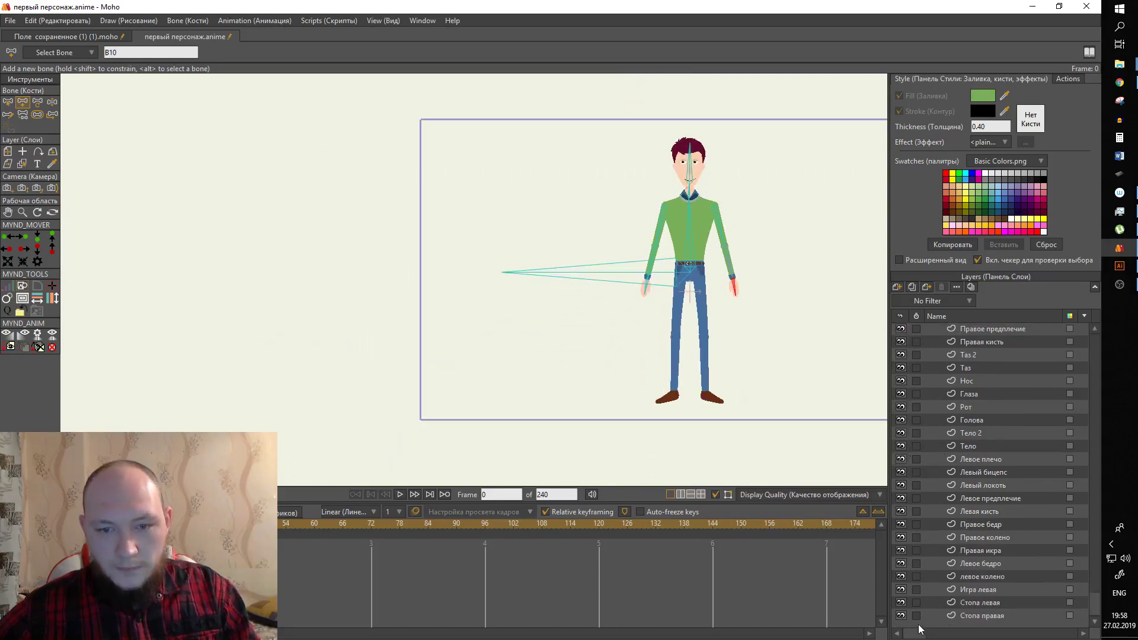
left_click_drag(901, 615, 901, 524)
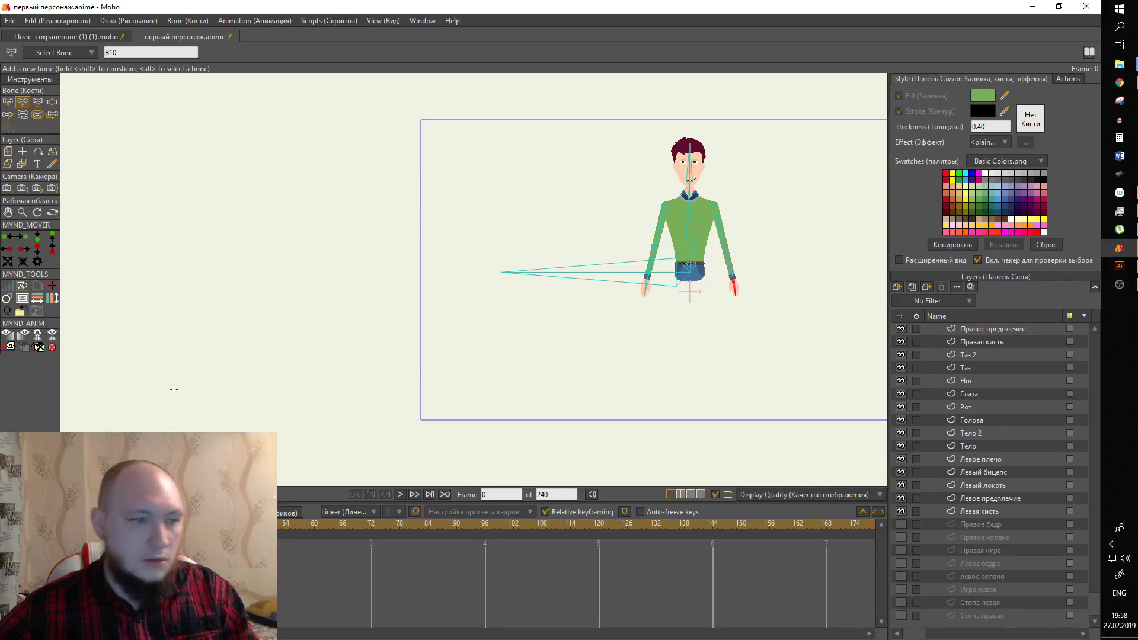
scroll(977, 343, "up", 2)
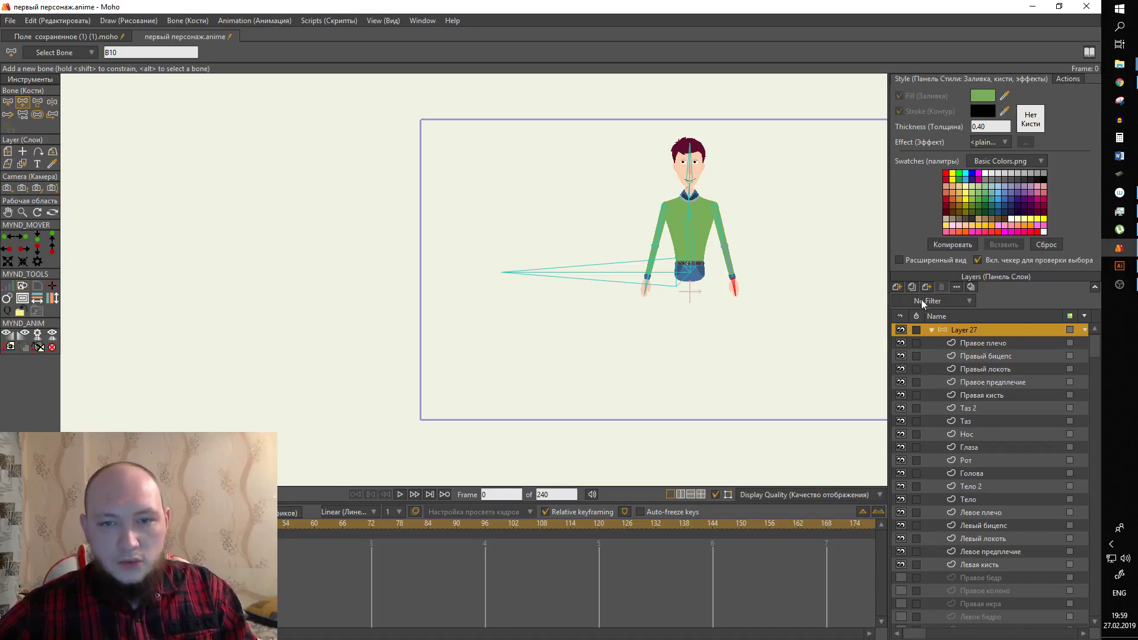
Add a new group layer, Layer 2, and nest it inside Layer 27.
left_click(899, 287)
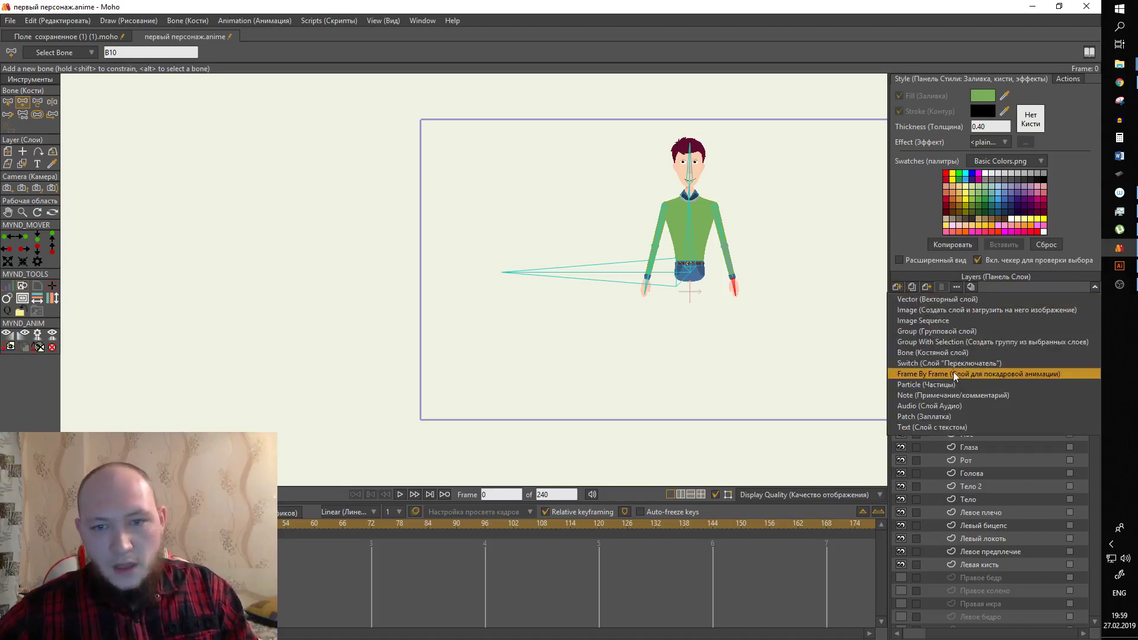
left_click(945, 333)
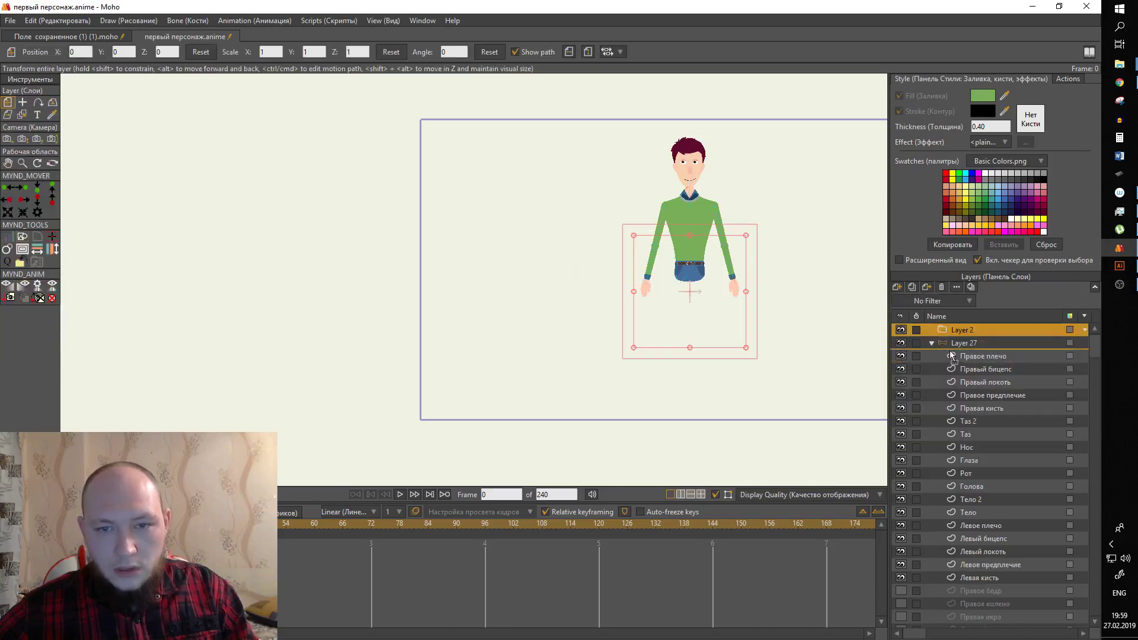
mouse_move(944, 333)
left_mouse_down()
mouse_move(994, 369)
mouse_move(980, 455)
left_mouse_up()
Move Нос, Глаза, Рот and Голова into Layer 2, collapse the group, and reselect Layer 27.
left_click(979, 448)
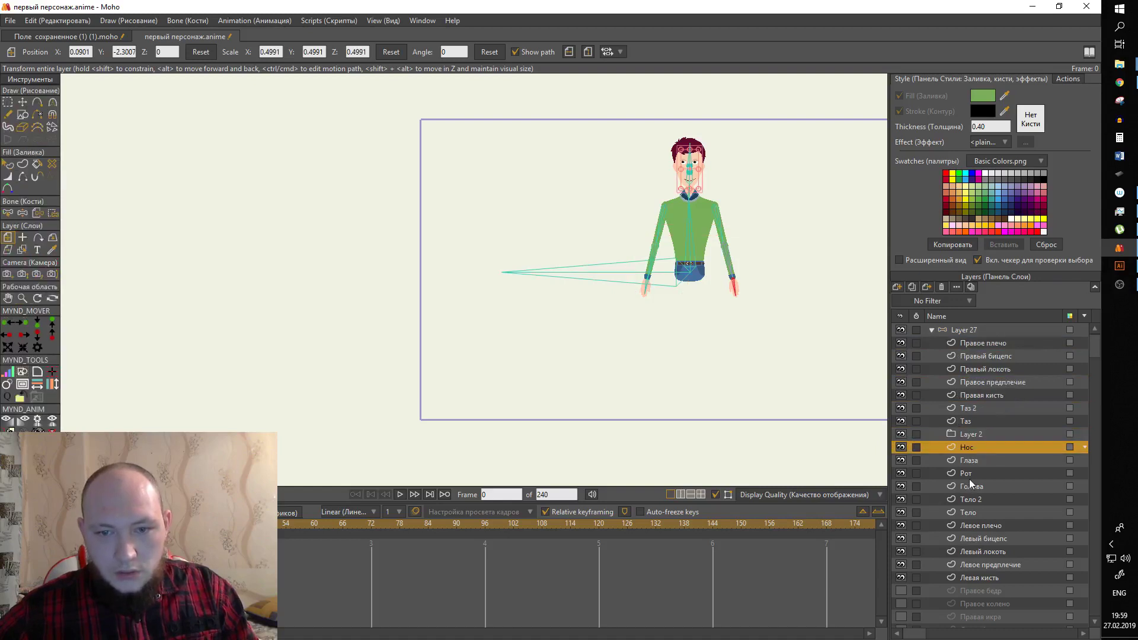
left_click(974, 485, "shift")
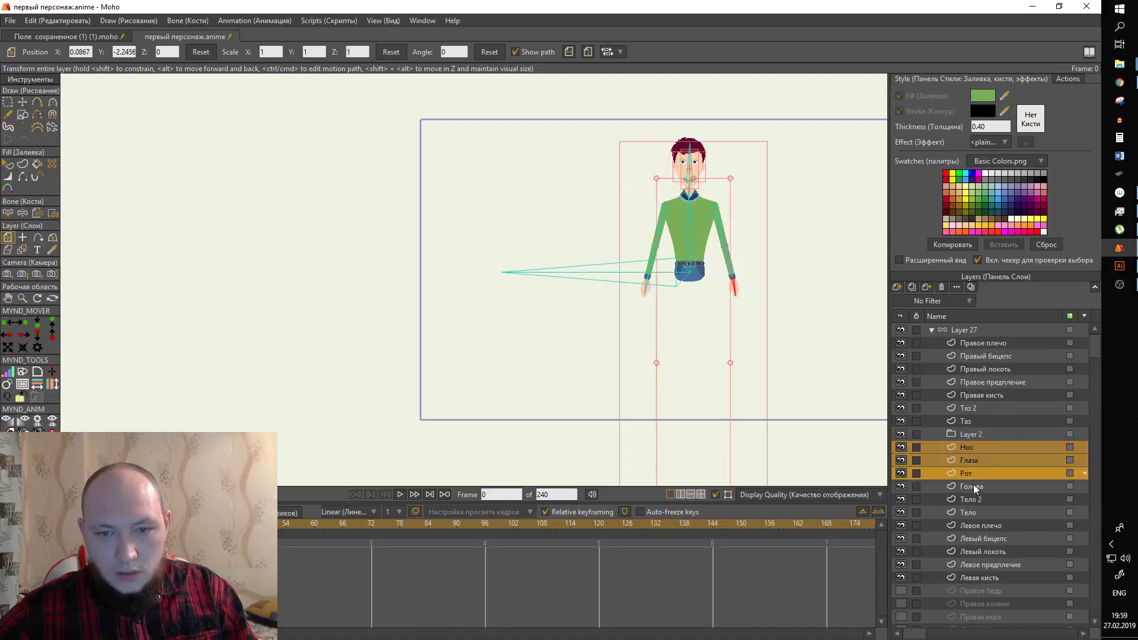
left_click_drag(975, 487, 974, 438)
left_click(974, 437)
scroll(713, 148, "up", 3)
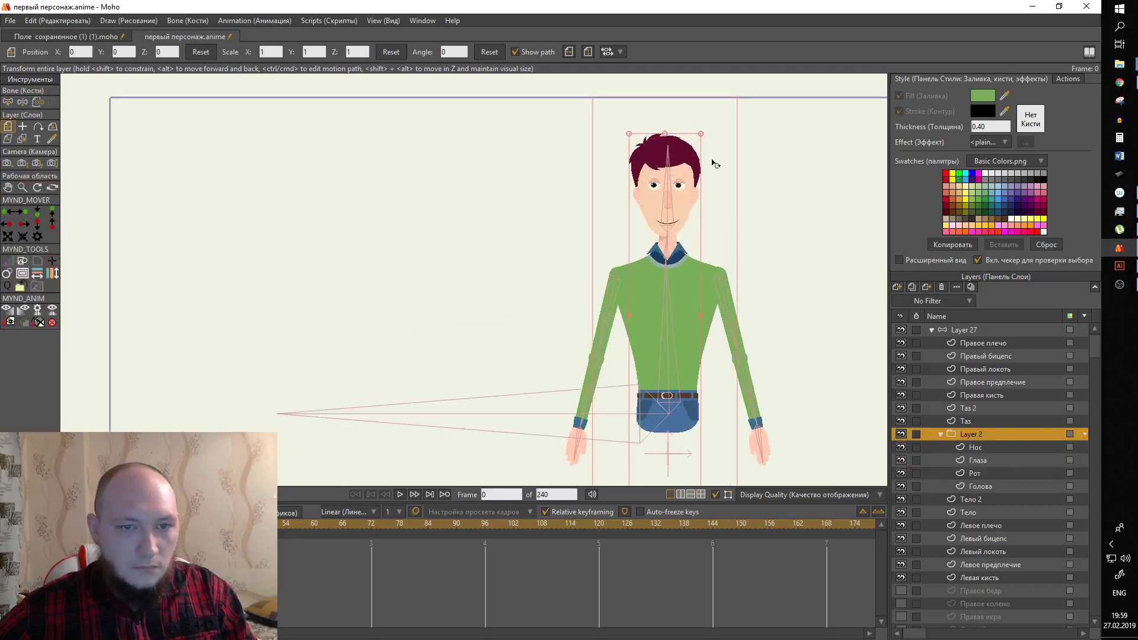
left_click(942, 434)
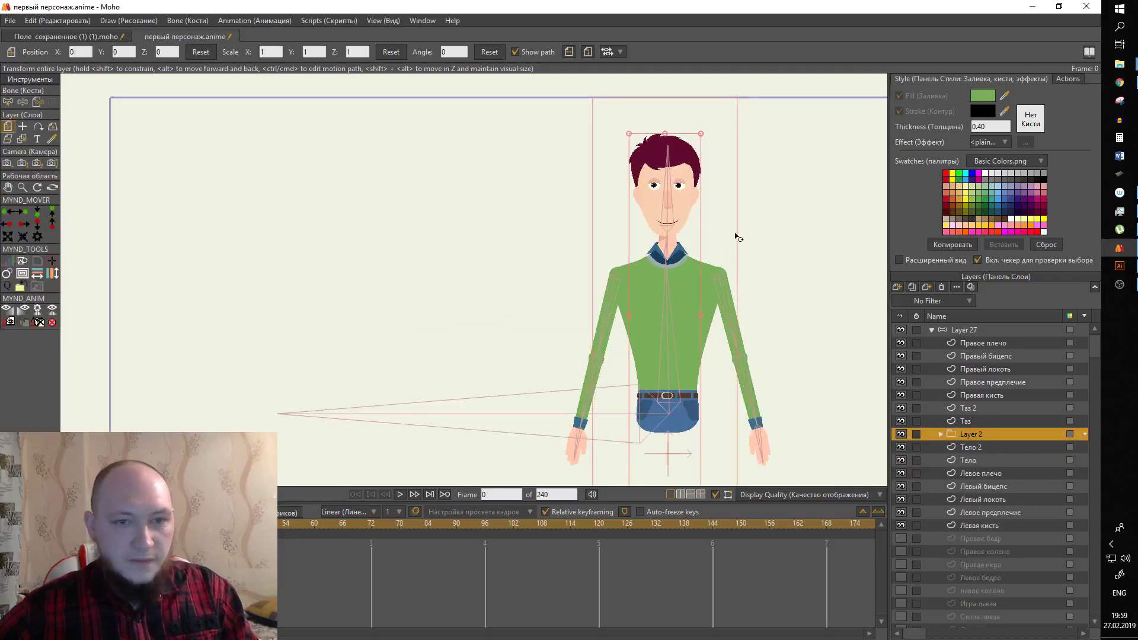
left_click(942, 330)
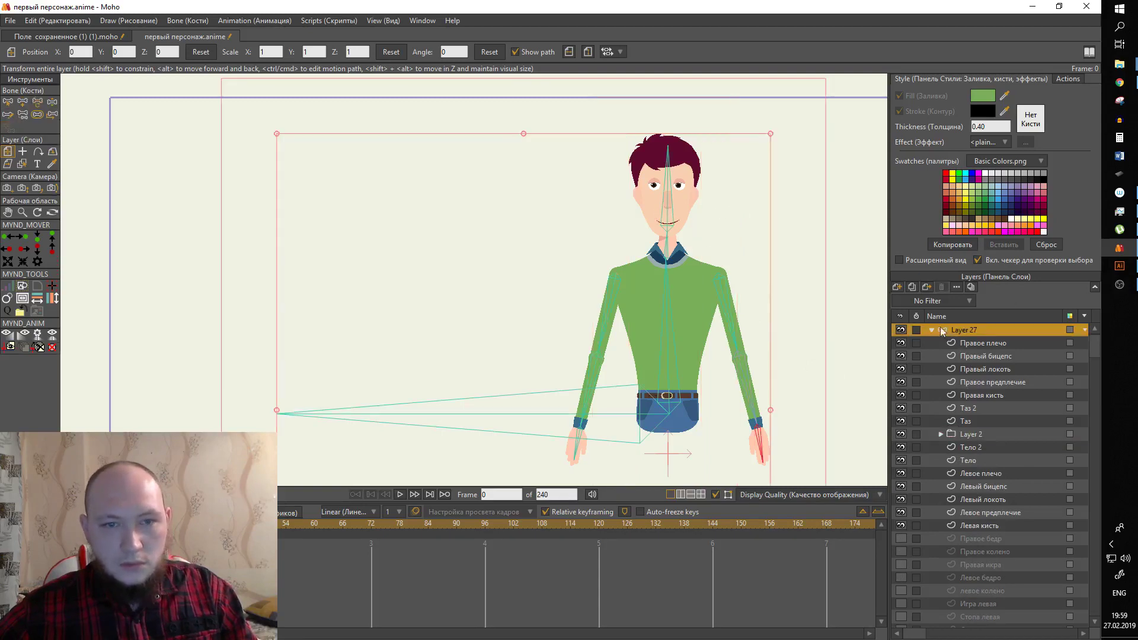
Bind the Layer 2 face group to the head bone, then return to Layer 27 at frame 1.
key("b")
left_click(673, 188)
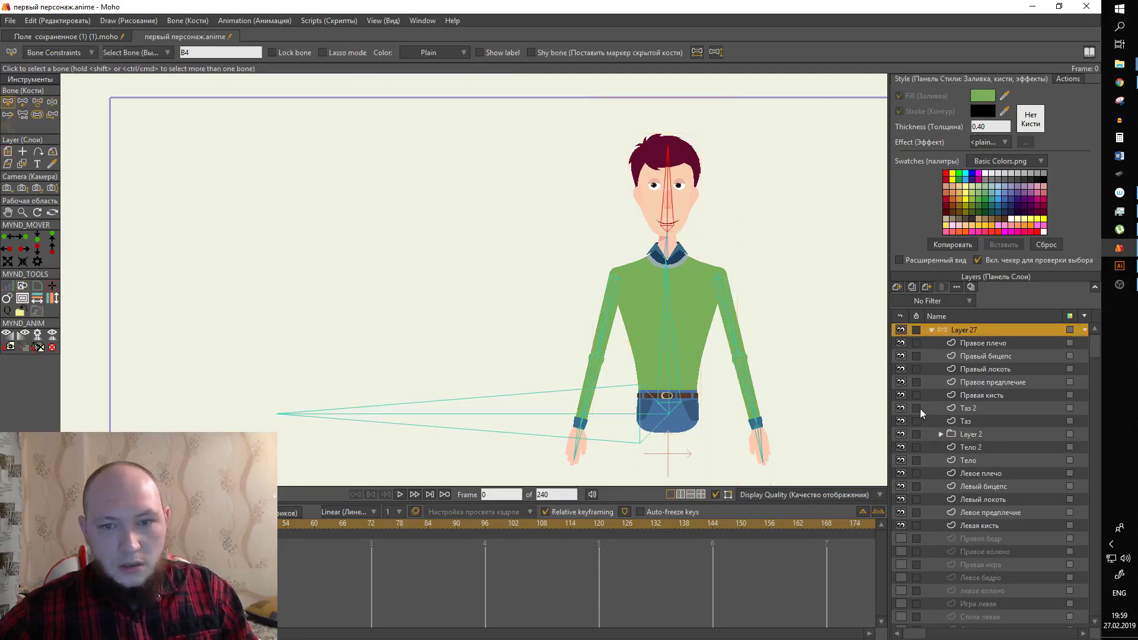
left_click(973, 436)
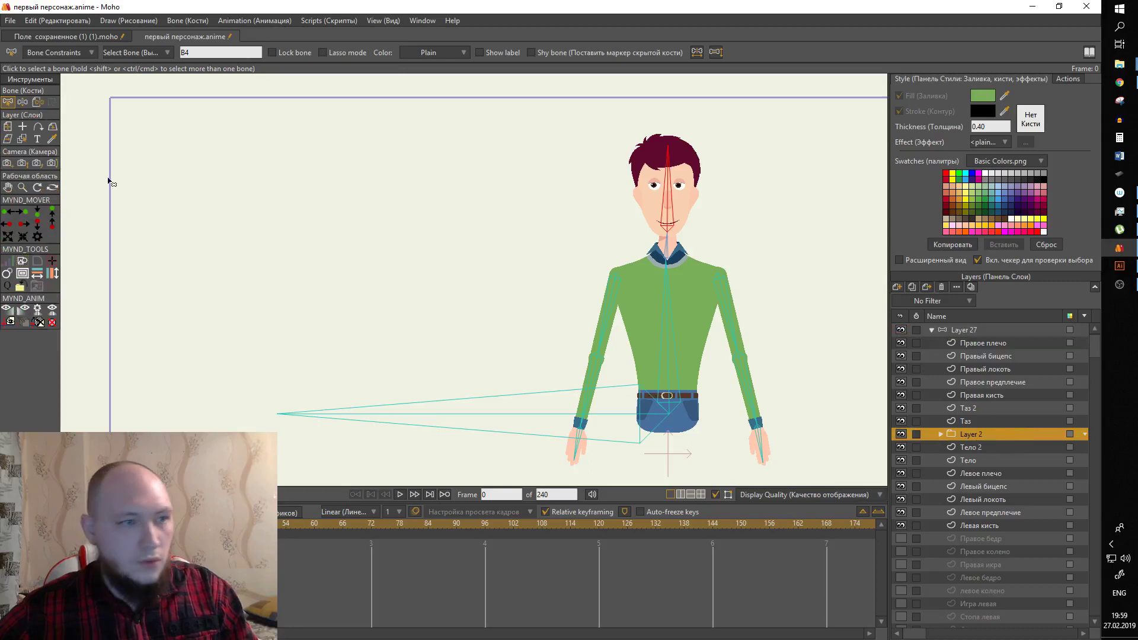
left_click(37, 101)
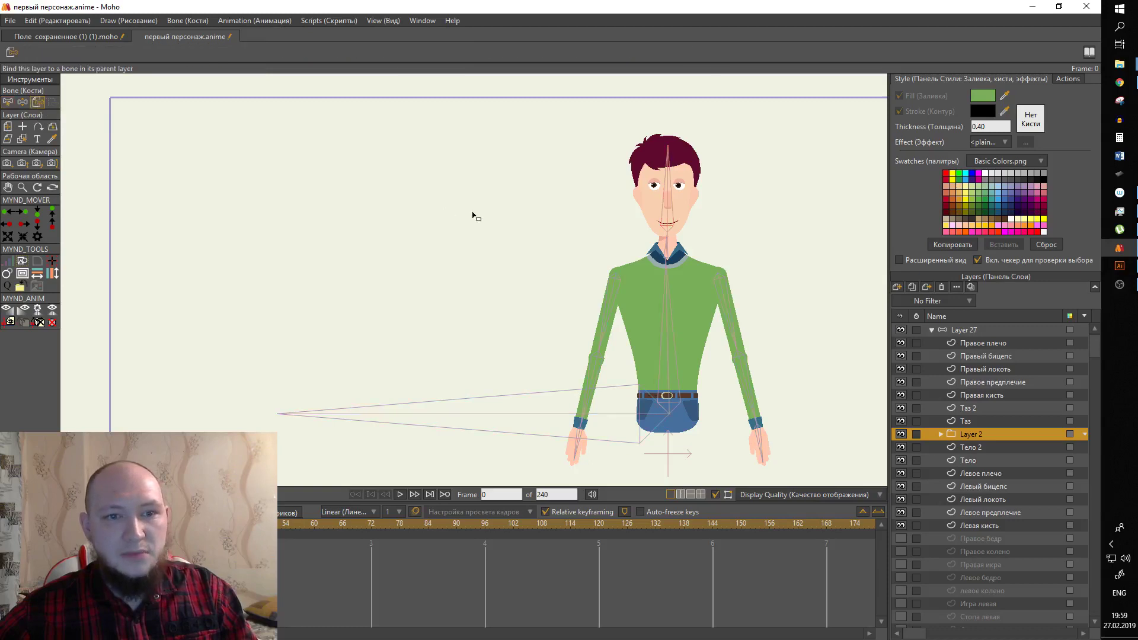
left_click(665, 202)
left_click(991, 330)
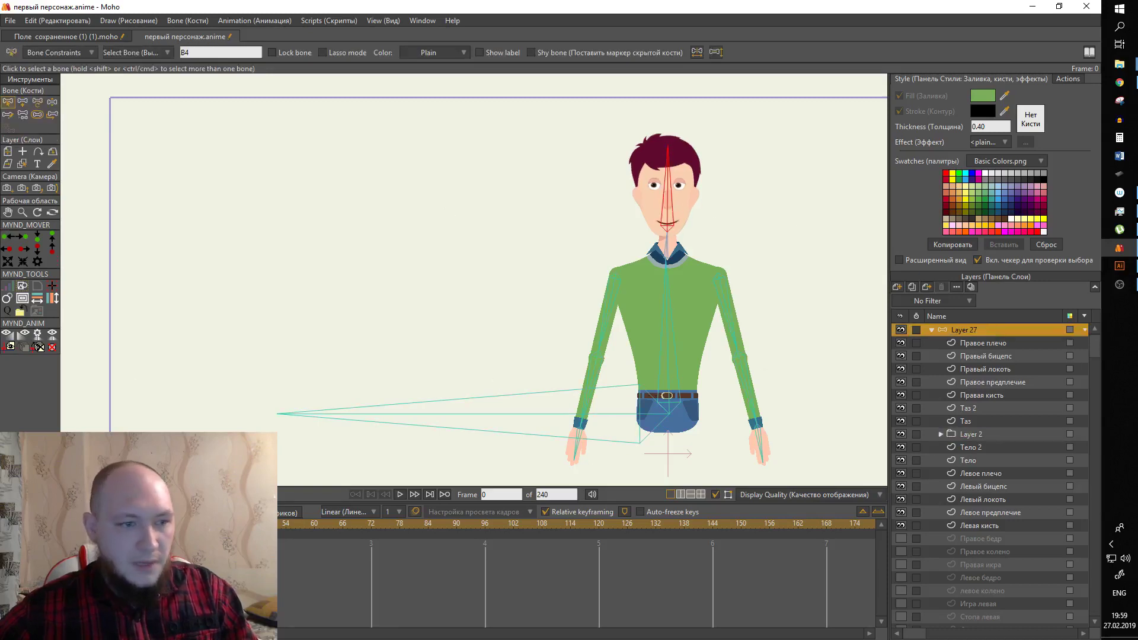
key("ctrl+Right")
At frame 1, tilt the head bone and back, then shift the whole character via the root bone.
key("t")
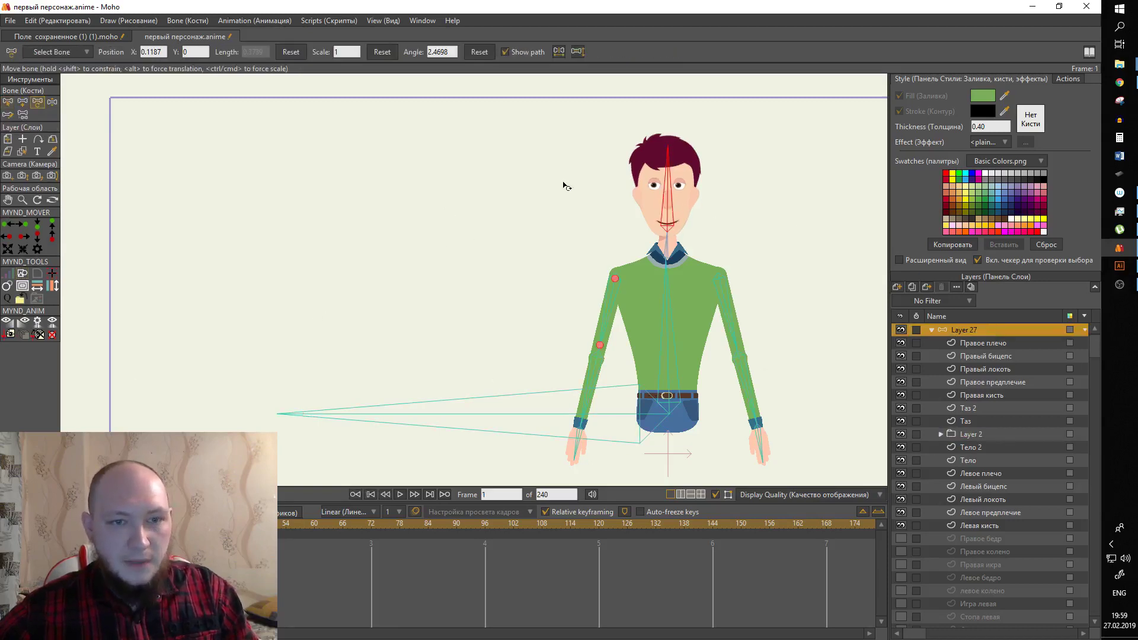
mouse_move(663, 174)
left_mouse_down()
mouse_move(561, 180)
mouse_move(696, 196)
left_mouse_up()
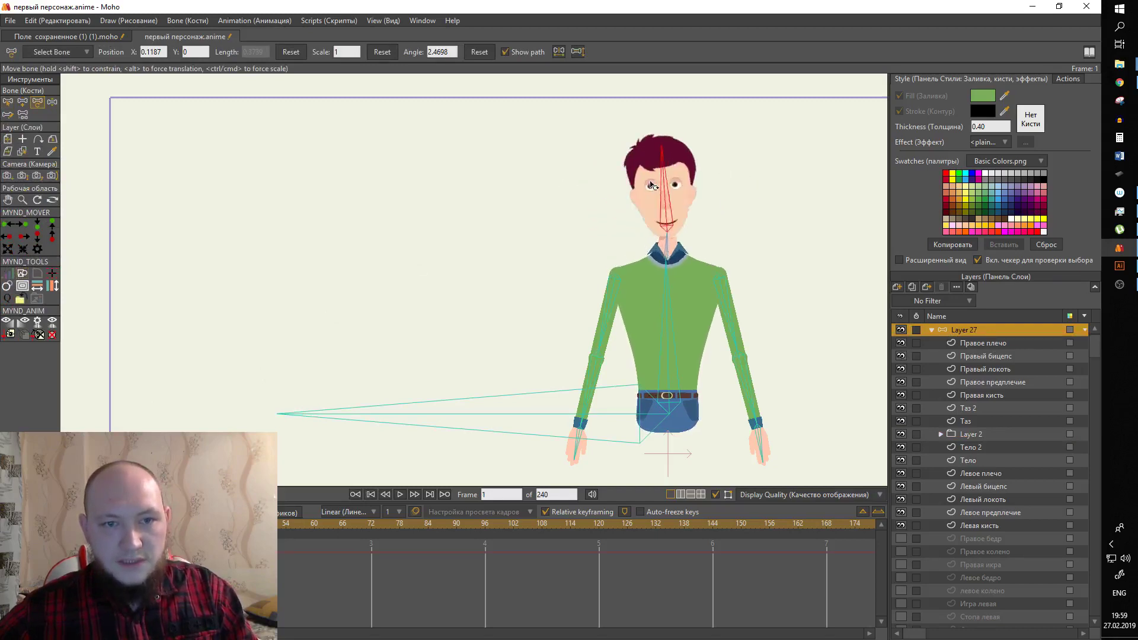
left_click_drag(695, 196, 669, 155)
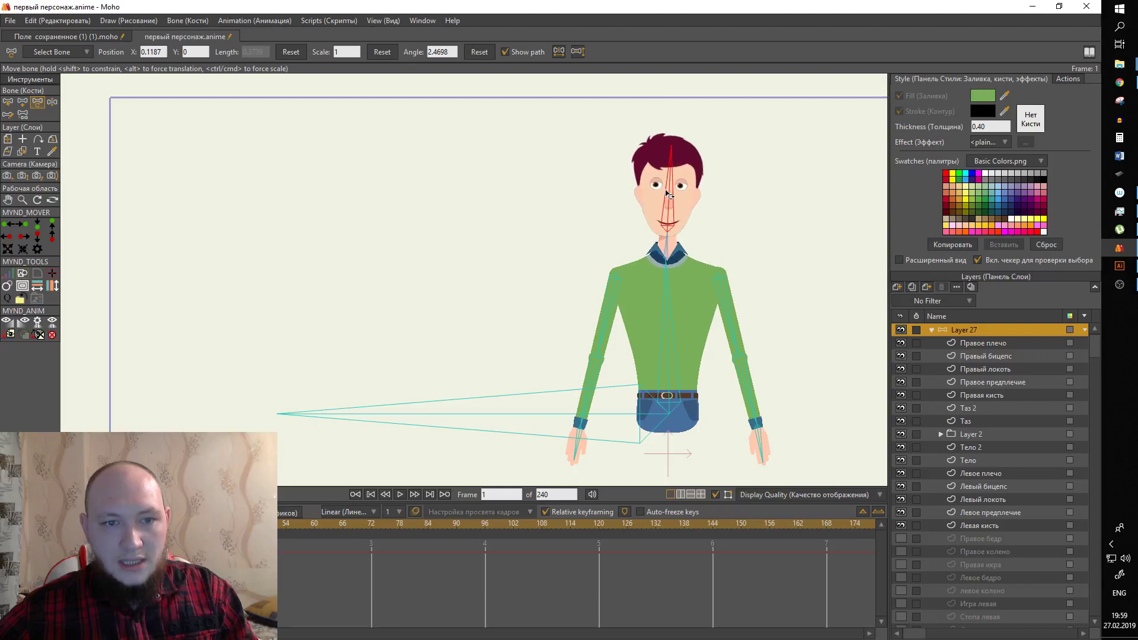
left_click_drag(629, 447, 585, 399)
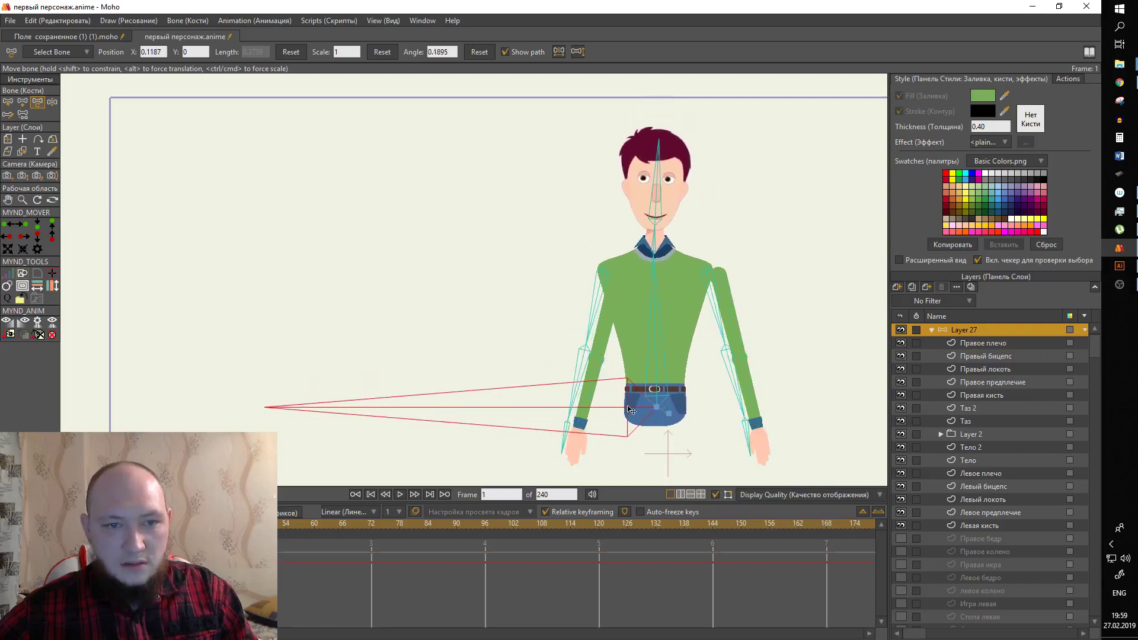
left_click_drag(630, 412, 632, 453)
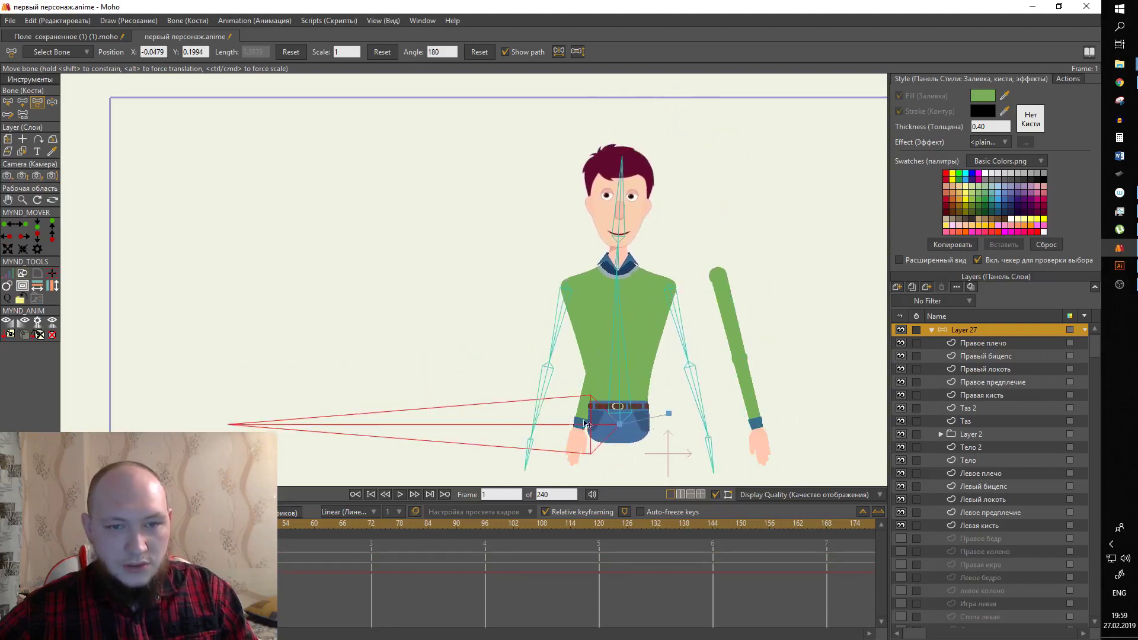
key("ctrl+z")
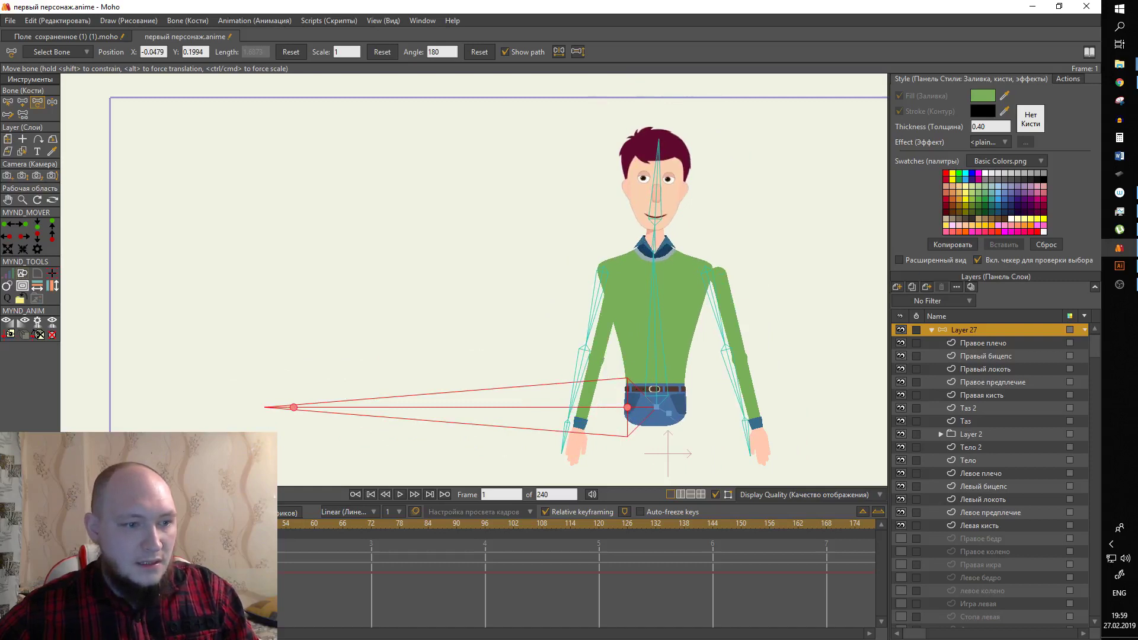
left_click_drag(630, 415, 642, 422)
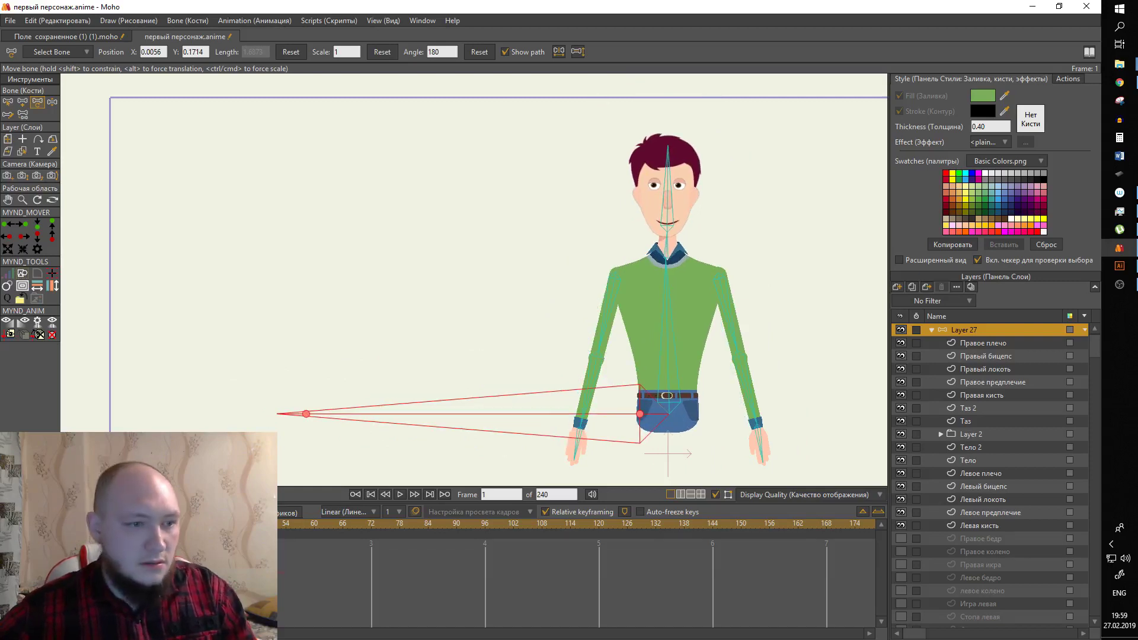
At frame 0, check Layer 2 and the neck, head, torso and arm bones, then tilt the head at frame 1.
key("ctrl+Left")
left_click(940, 435)
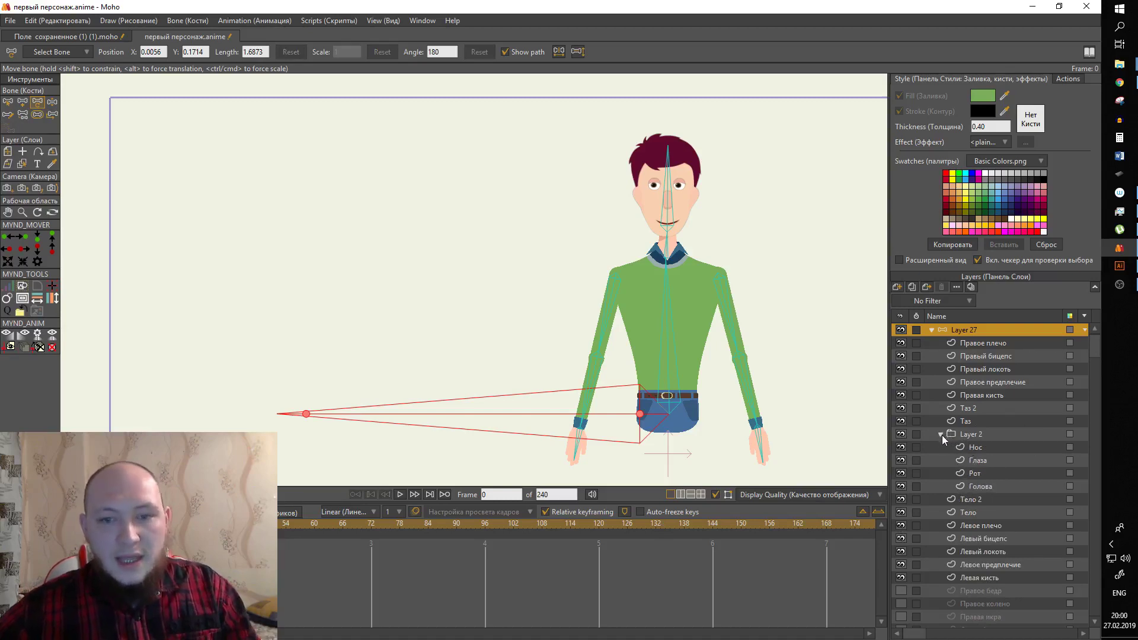
left_click(941, 435)
left_click(678, 242)
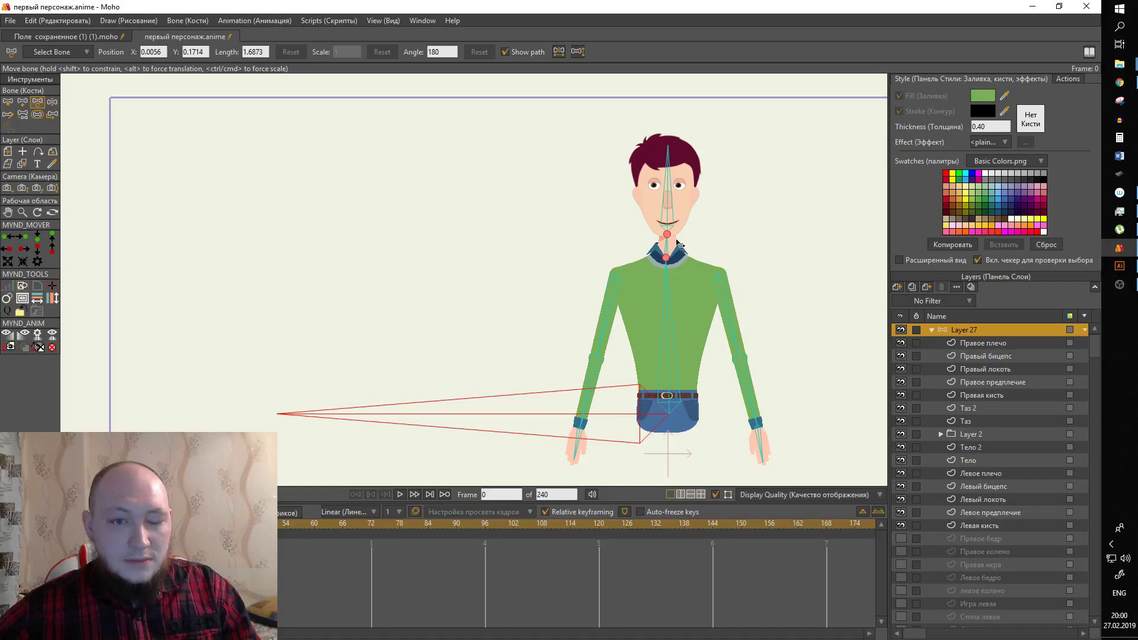
left_click(752, 181)
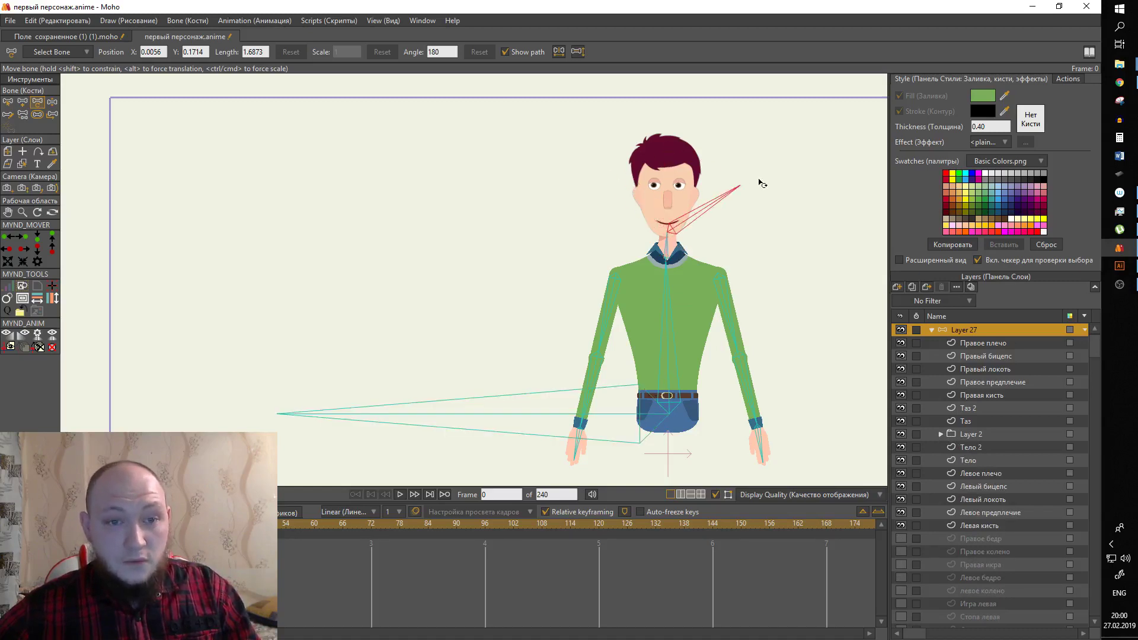
left_click(690, 401)
left_click(652, 406)
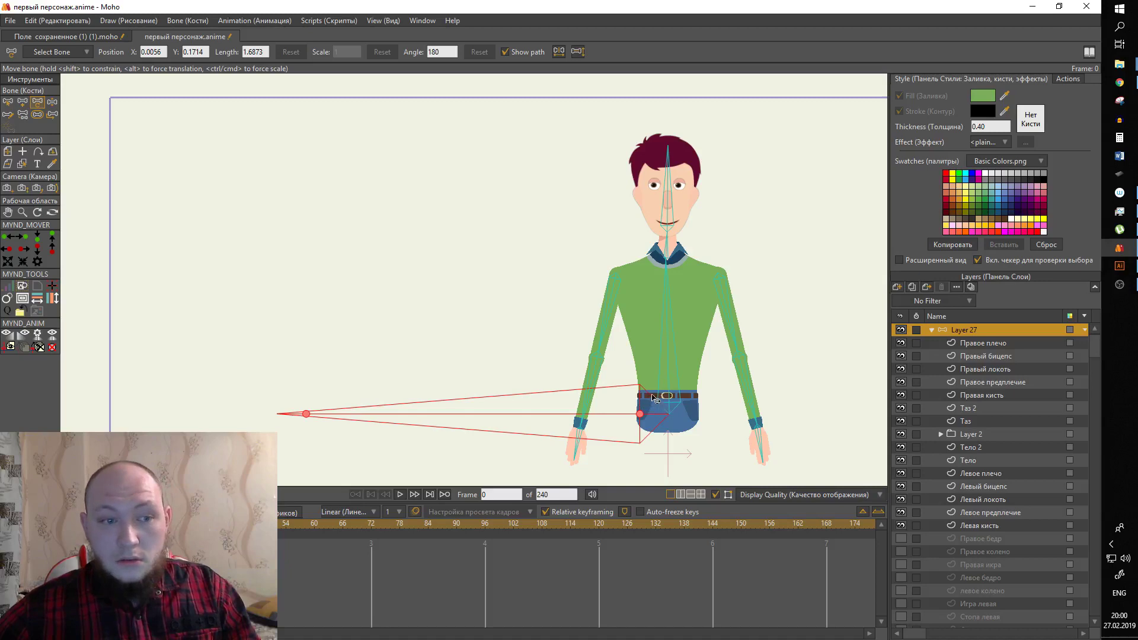
left_click(728, 312)
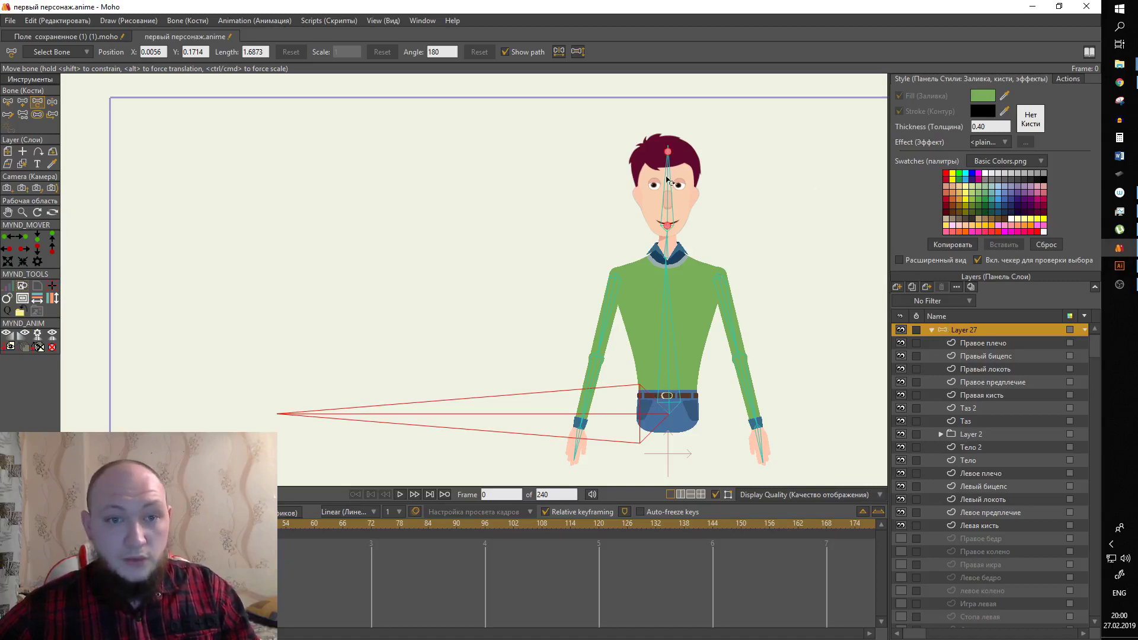
left_click(132, 423)
key("ctrl+Right")
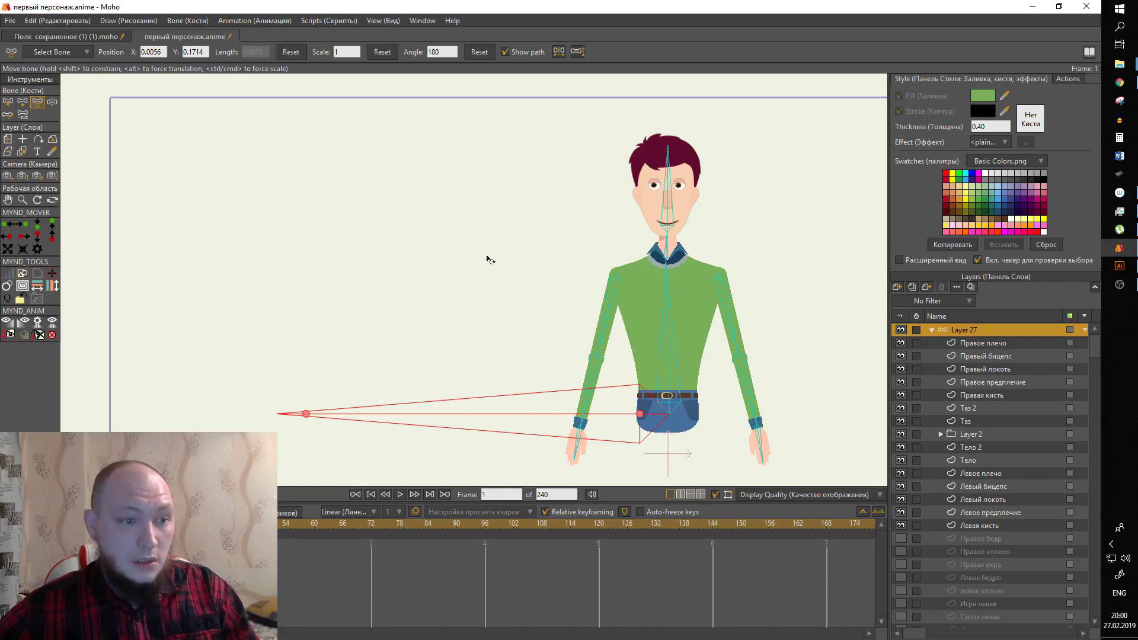
left_click_drag(678, 180, 730, 203)
key("ctrl+z")
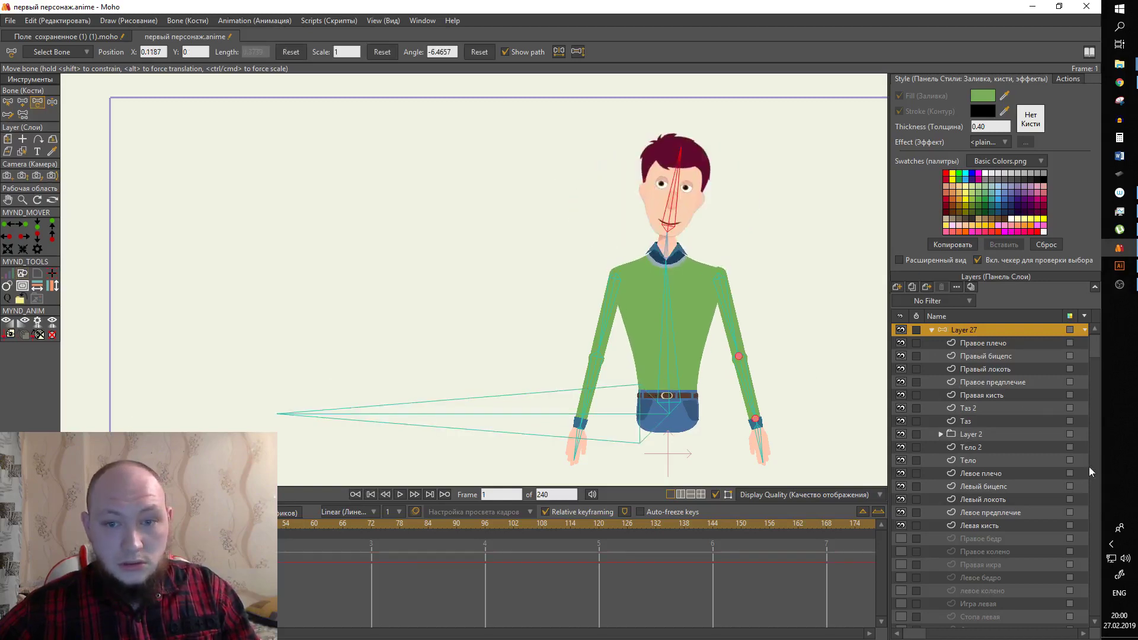
left_click(975, 433)
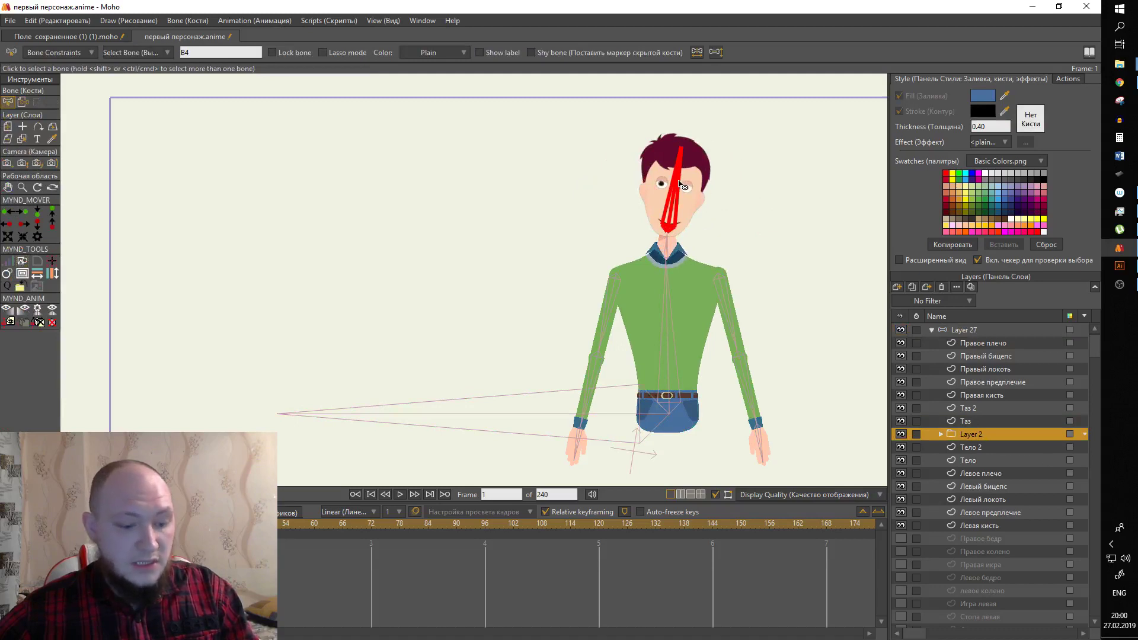
mouse_move(668, 133)
left_mouse_down()
mouse_move(705, 277)
mouse_move(706, 254)
mouse_move(685, 264)
mouse_move(745, 322)
left_mouse_up()
scroll(705, 278, "down", 3)
scroll(685, 263, "up", 3)
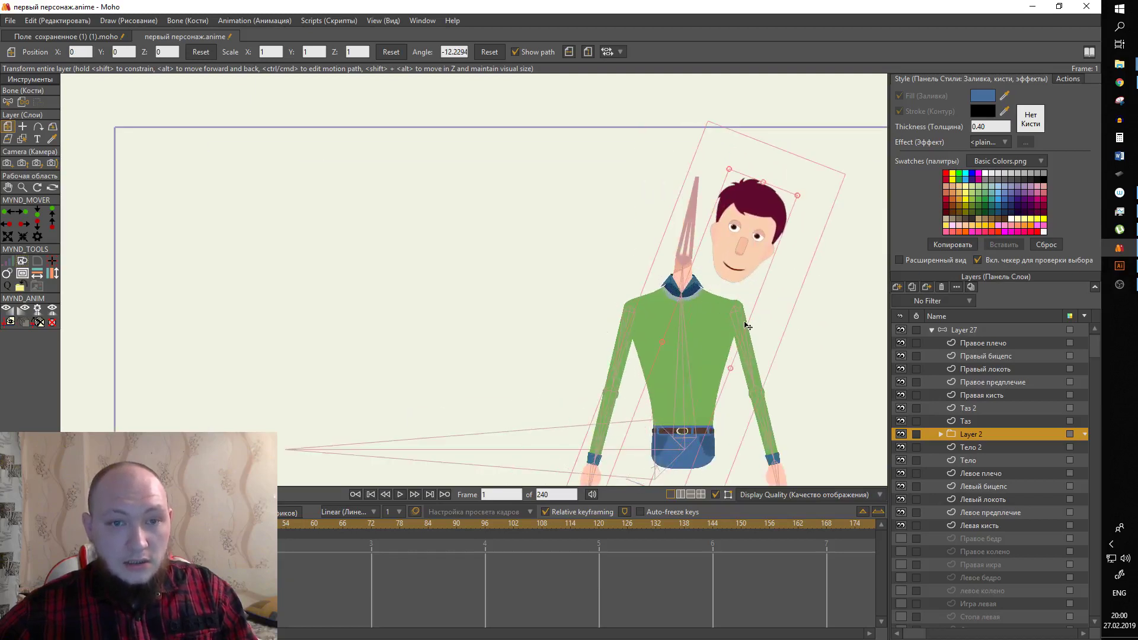
key("ctrl+Left")
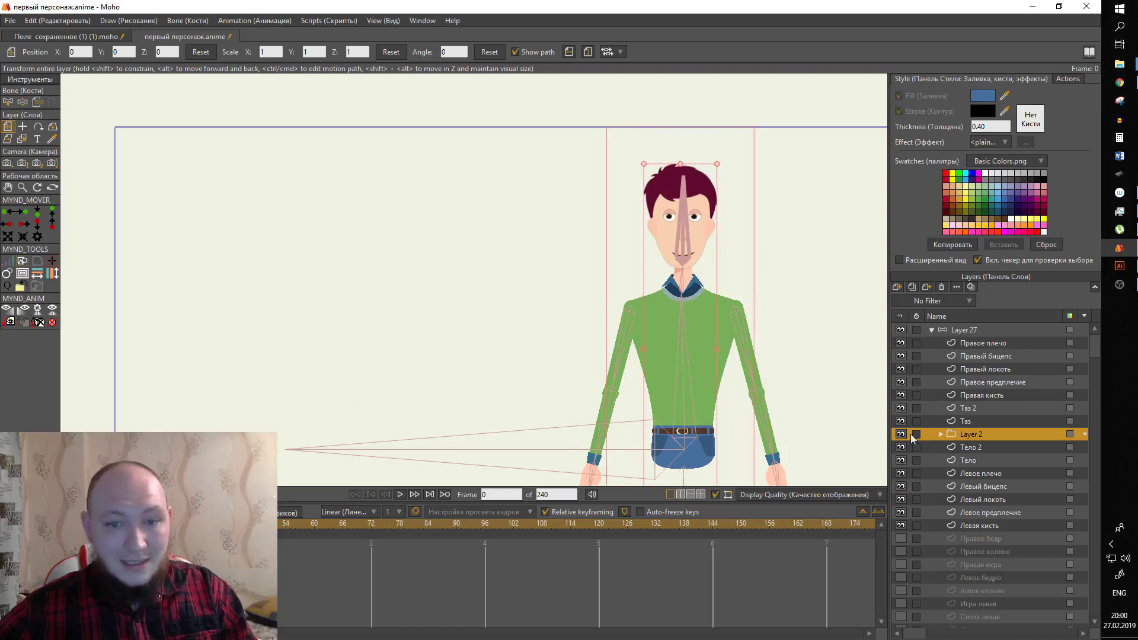
scroll(826, 330, "up", 2)
scroll(826, 330, "down", 1)
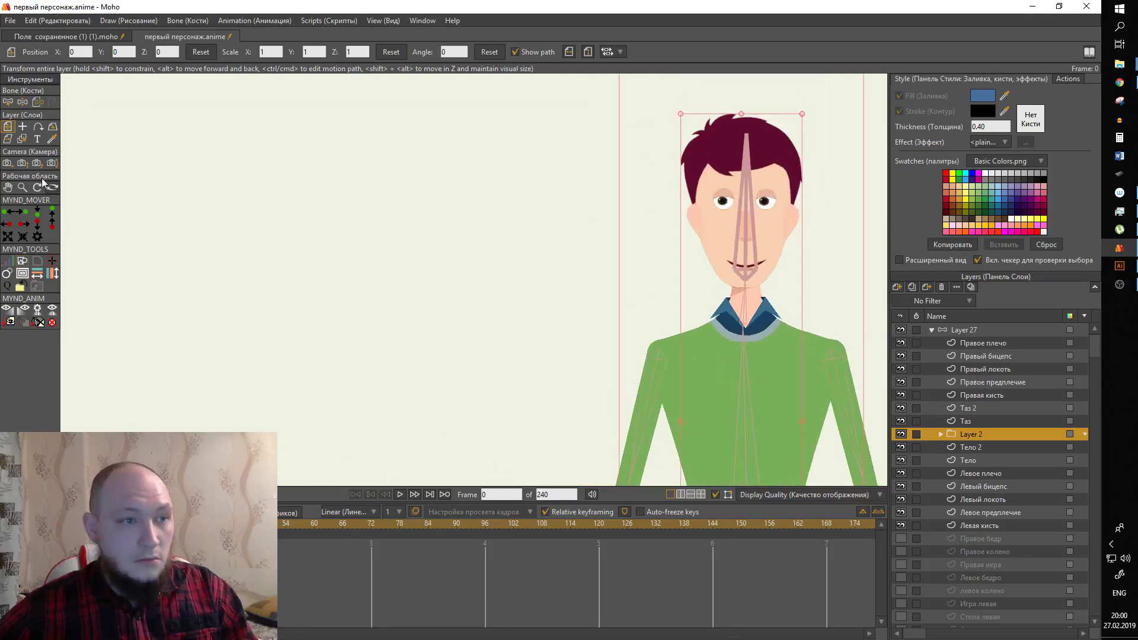
Set the head layer's origin pivot at the chin.
left_click(23, 127)
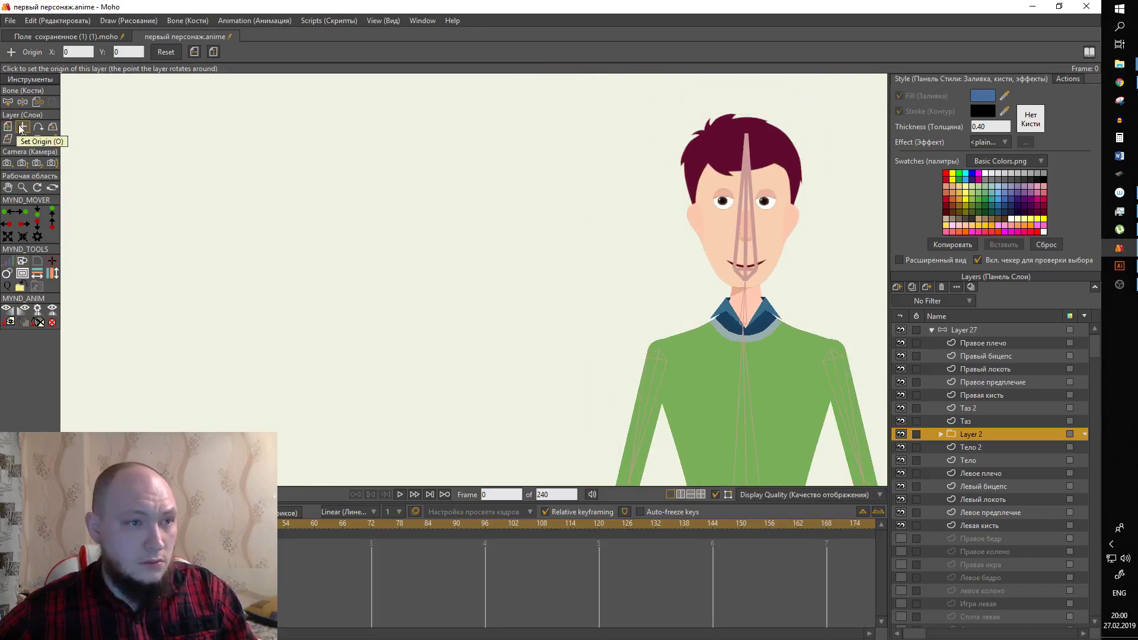
scroll(744, 278, "up", 3)
left_click(745, 283)
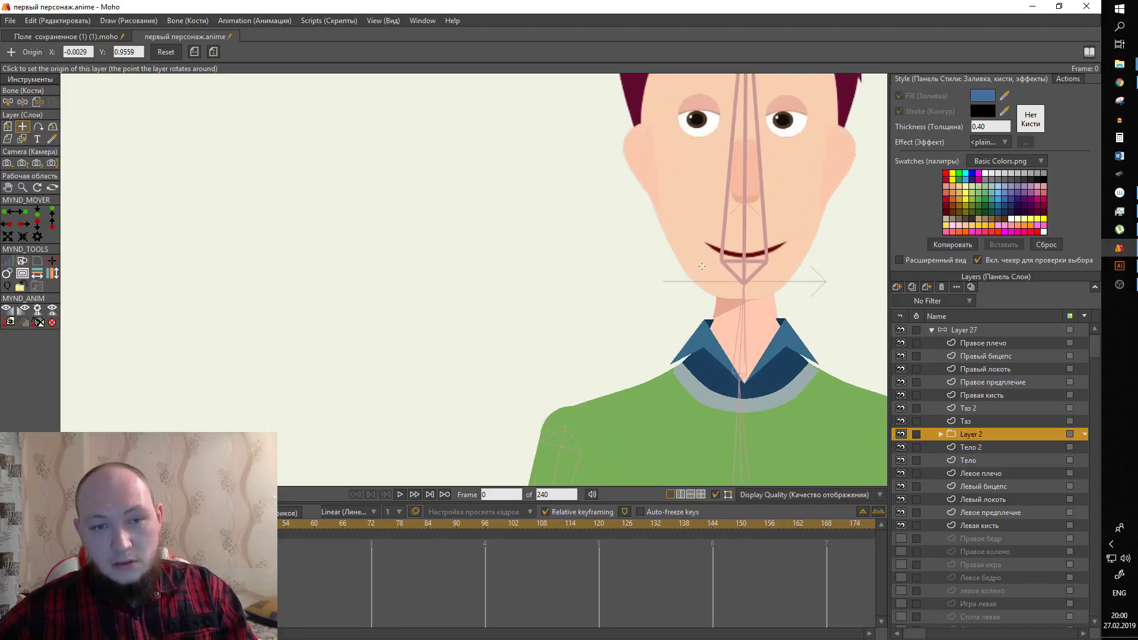
scroll(702, 266, "down", 3)
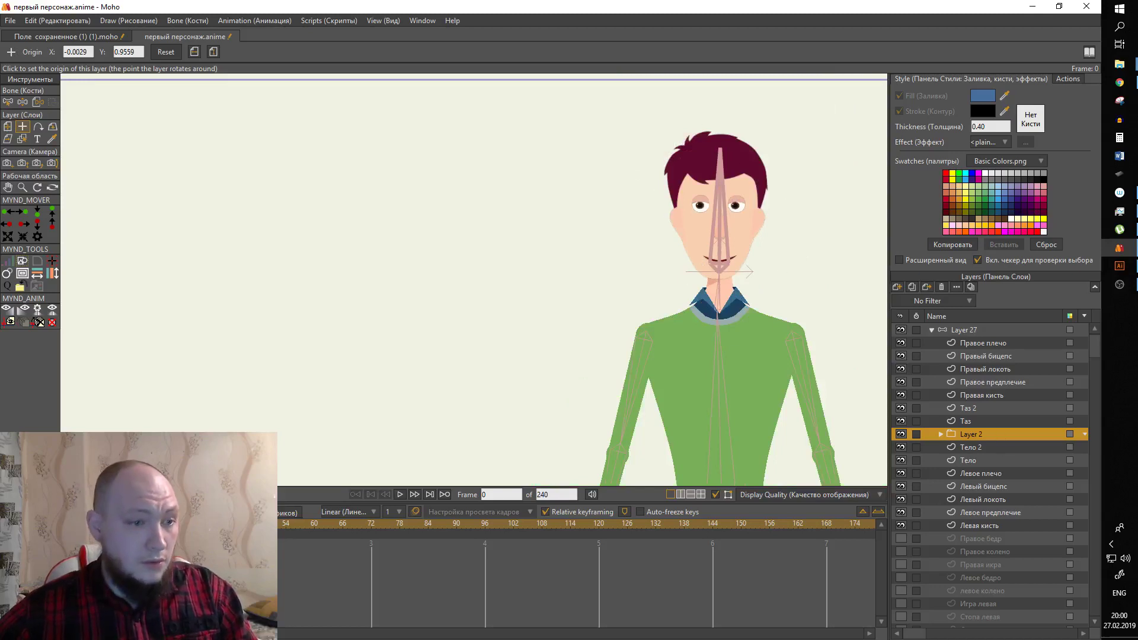
At frame 1, test-tilt the Layer 2 head about 7.8° and -10.5°, undo, then reselect Layer 27.
key("Right")
key("m")
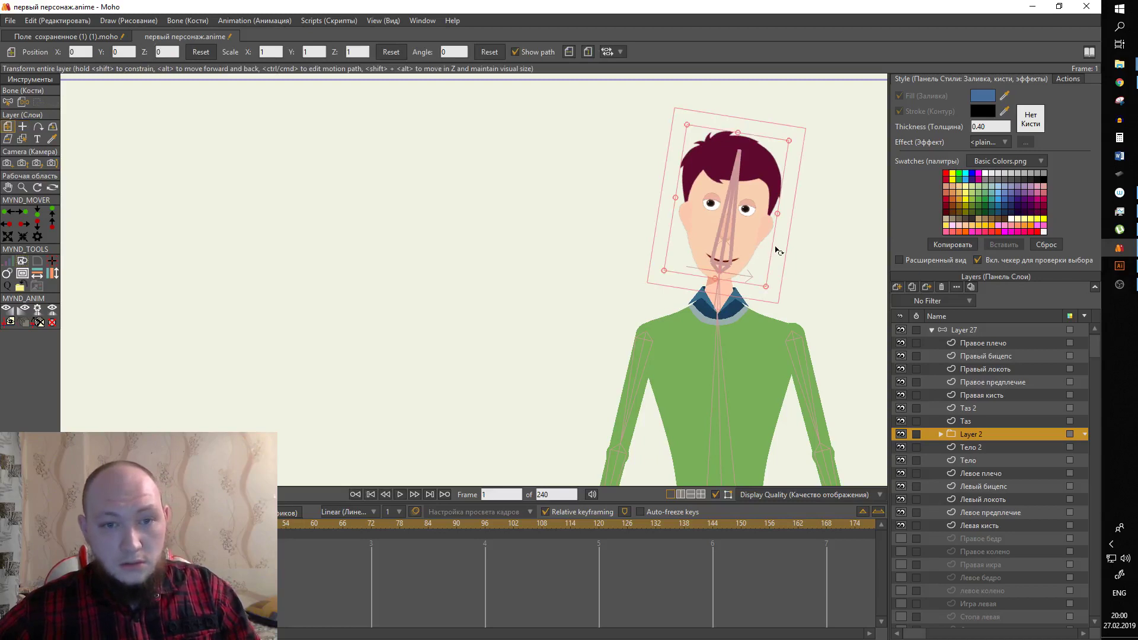
left_click_drag(782, 255, 800, 369)
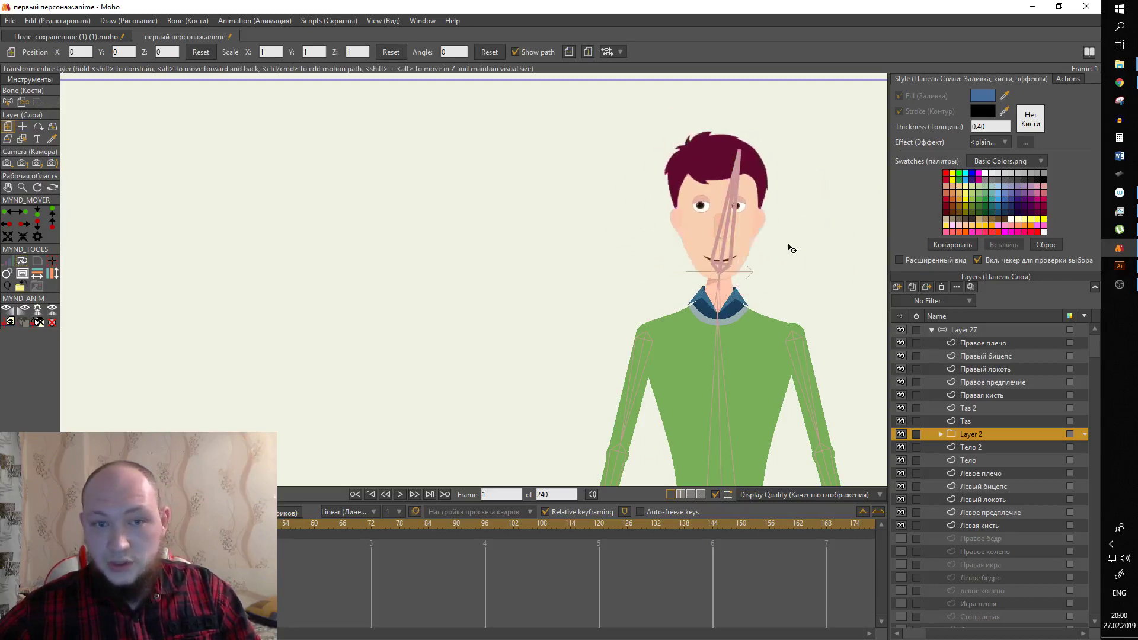
left_click_drag(800, 369, 797, 232)
scroll(472, 328, "down", 4)
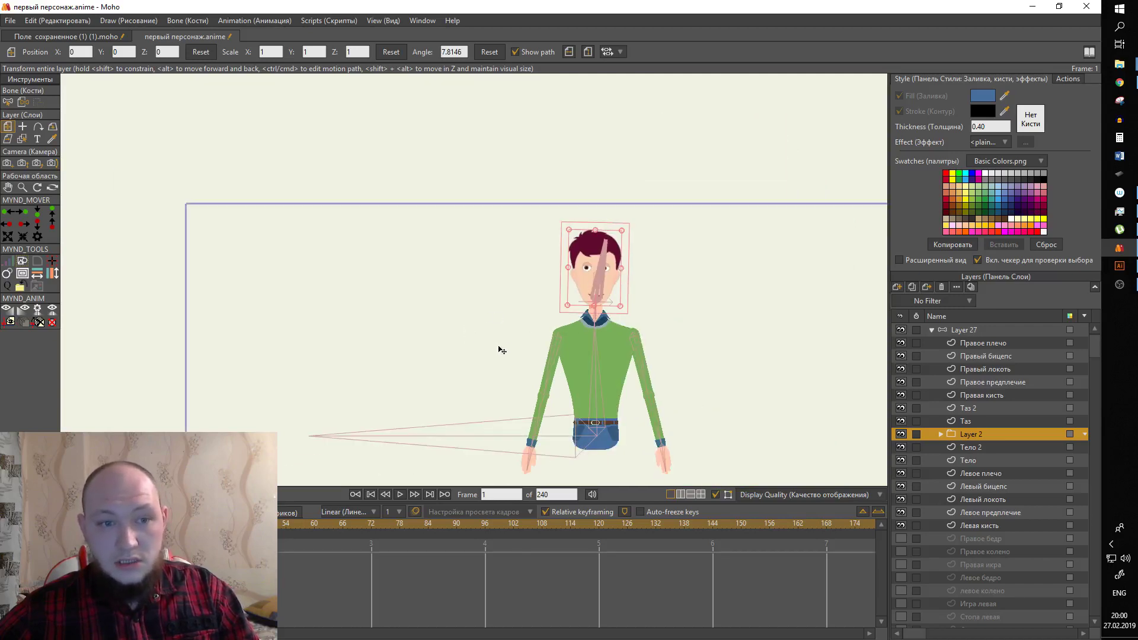
scroll(519, 365, "down", 3)
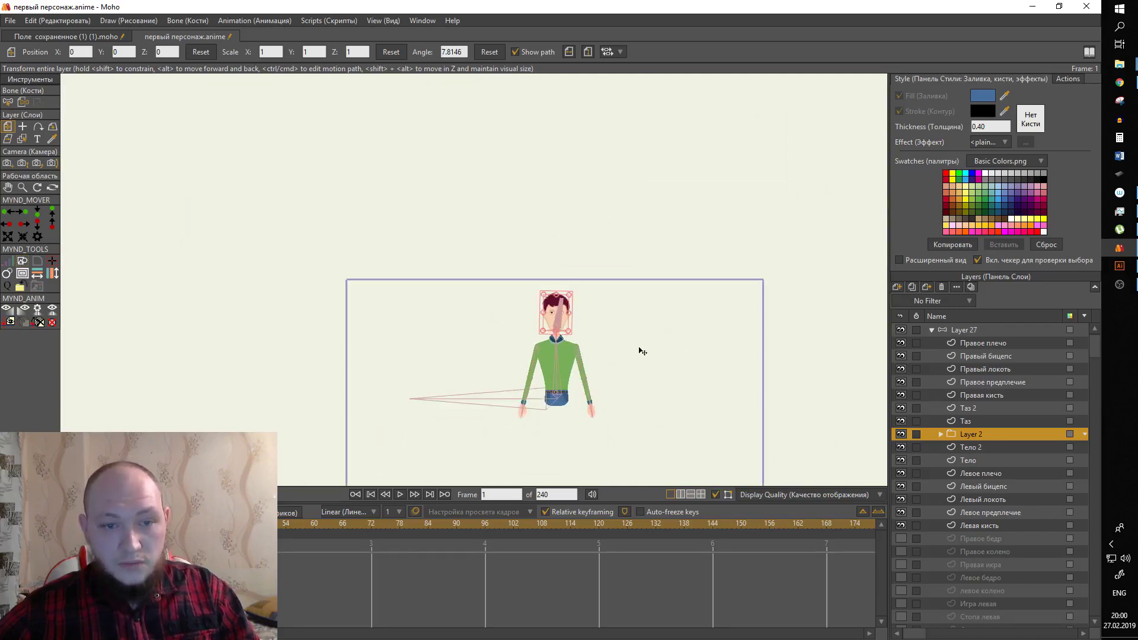
scroll(569, 332, "up", 5)
left_click_drag(608, 320, 583, 321)
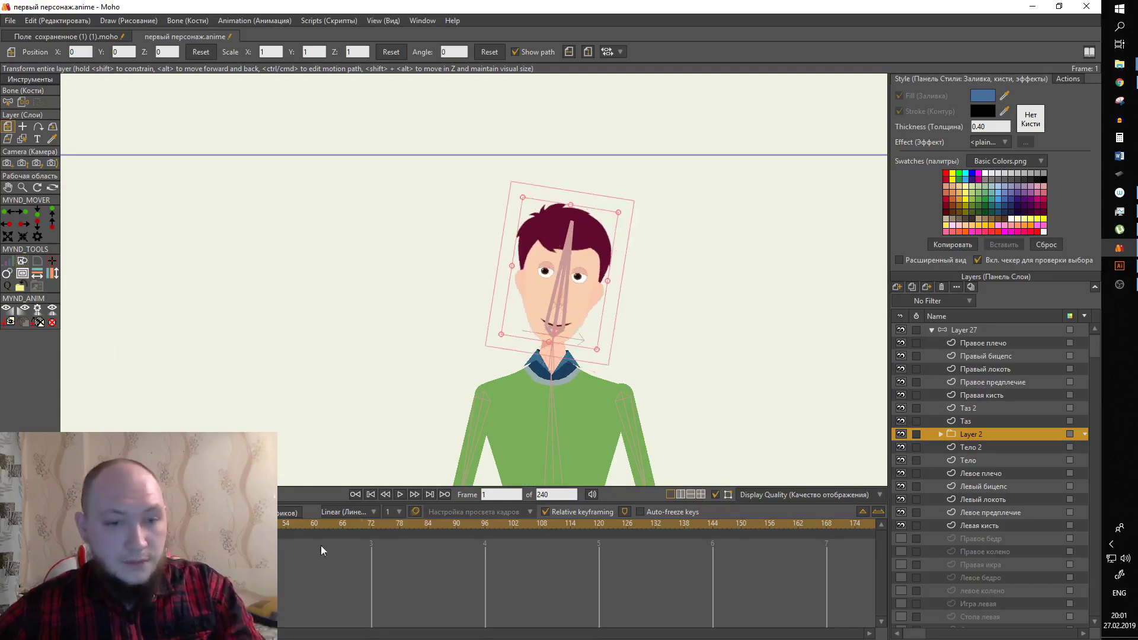
key("ctrl+z")
left_click(965, 330)
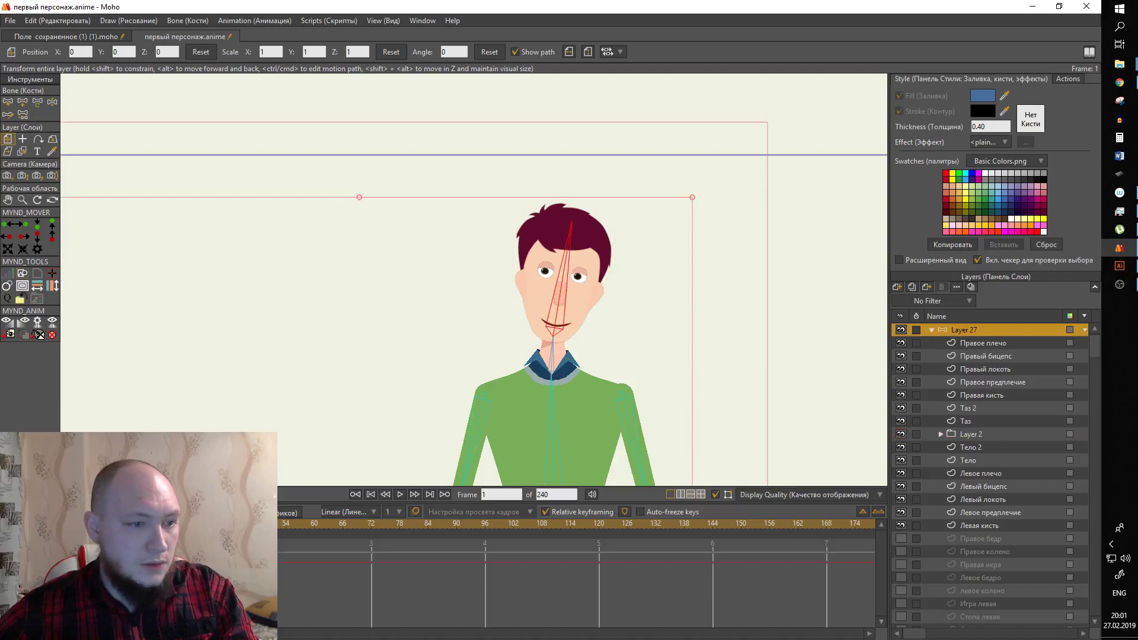
scroll(625, 300, "down", 2)
scroll(625, 300, "down", 2)
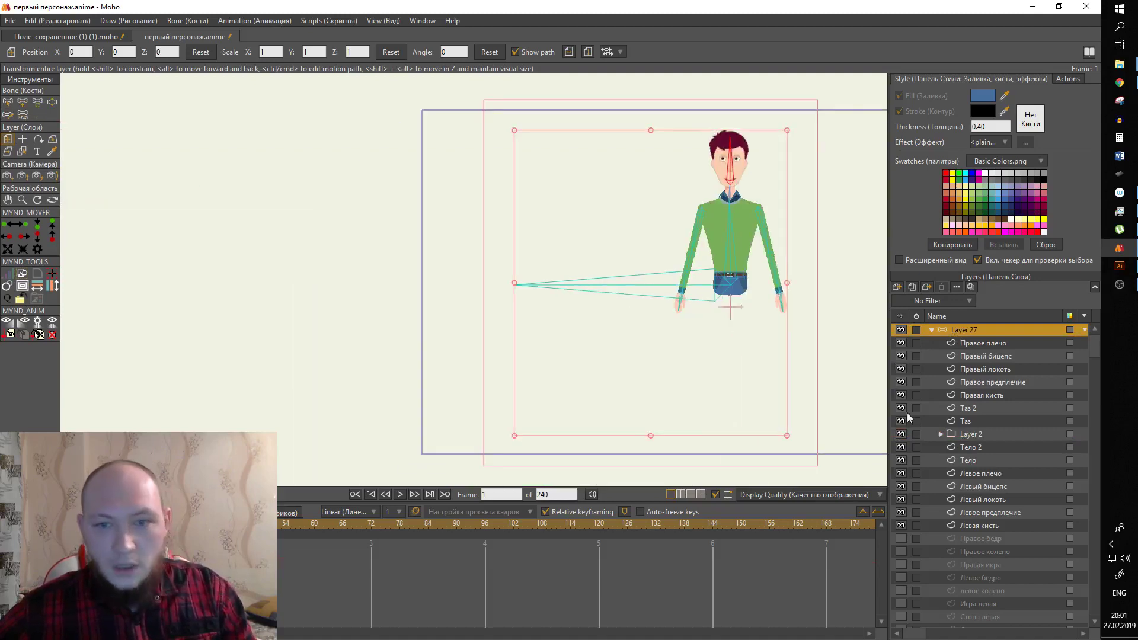
left_click(983, 343)
scroll(737, 290, "up", 1)
scroll(737, 291, "up", 1)
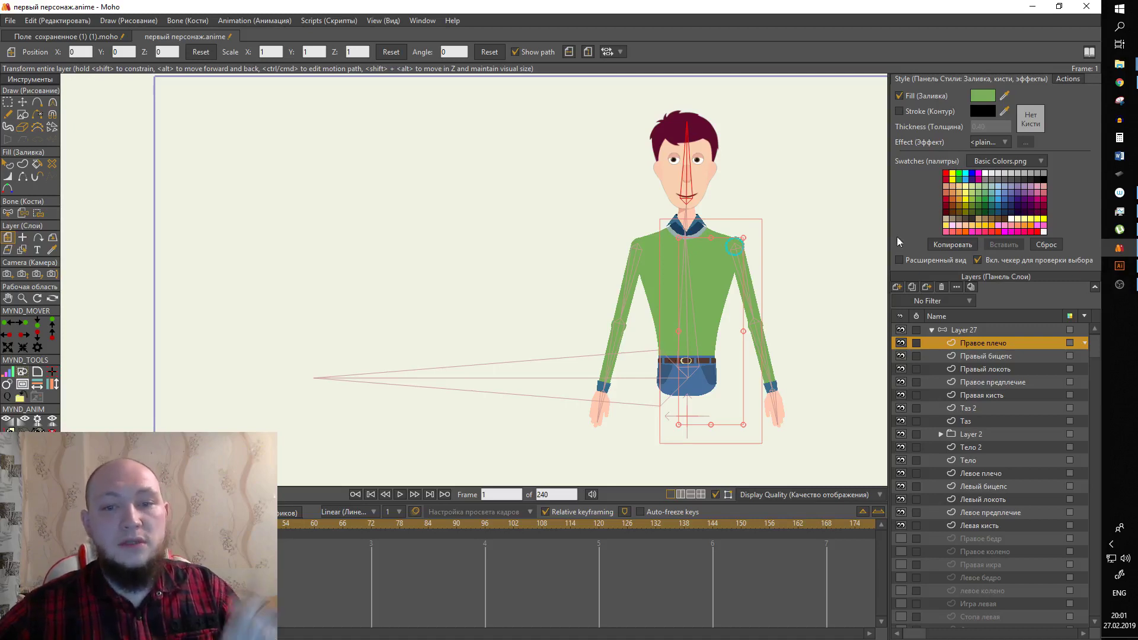
left_click(981, 384)
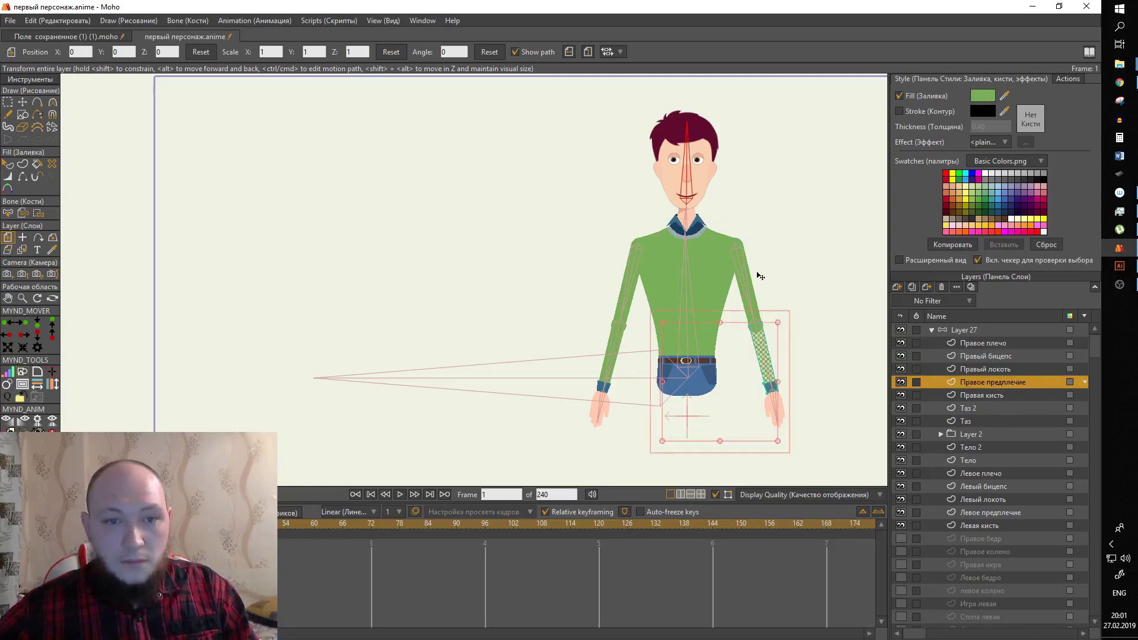
Check the Правый локоть and Правый бицепс layers and their upper-arm bone B8 binding.
left_click(977, 370)
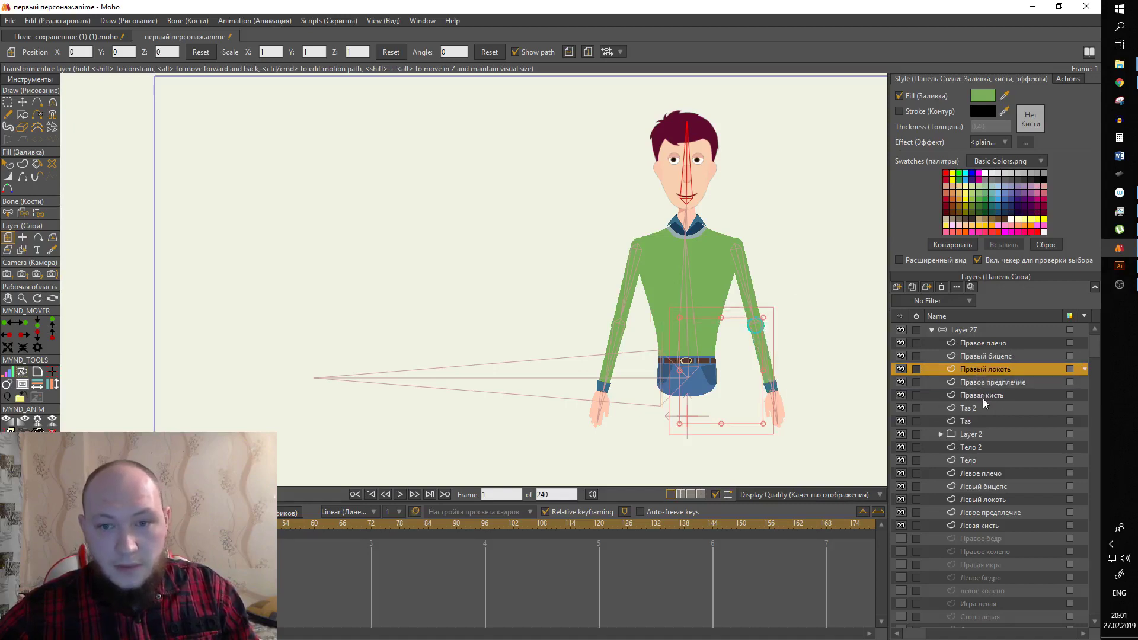
left_click(985, 382)
left_click(984, 356)
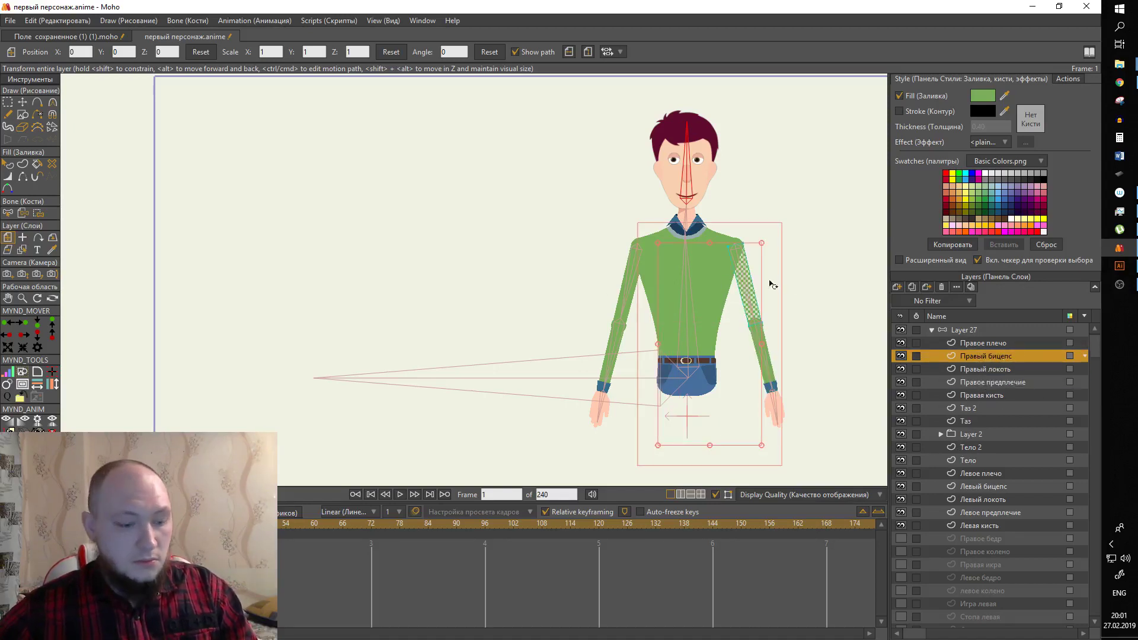
key("b")
left_click(747, 270)
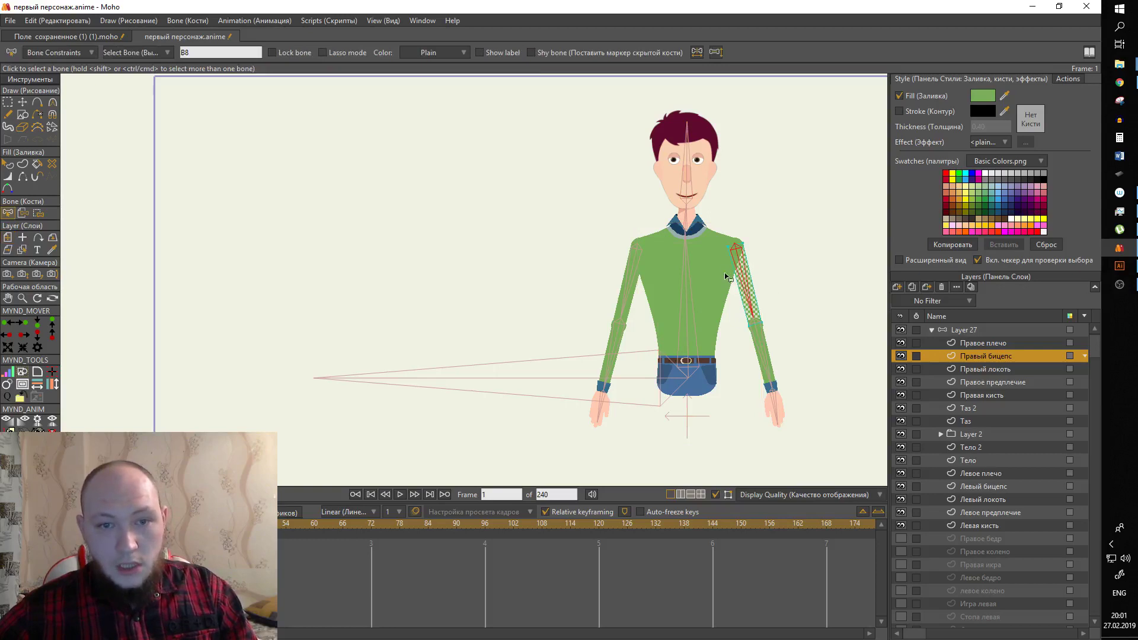
left_click(795, 249)
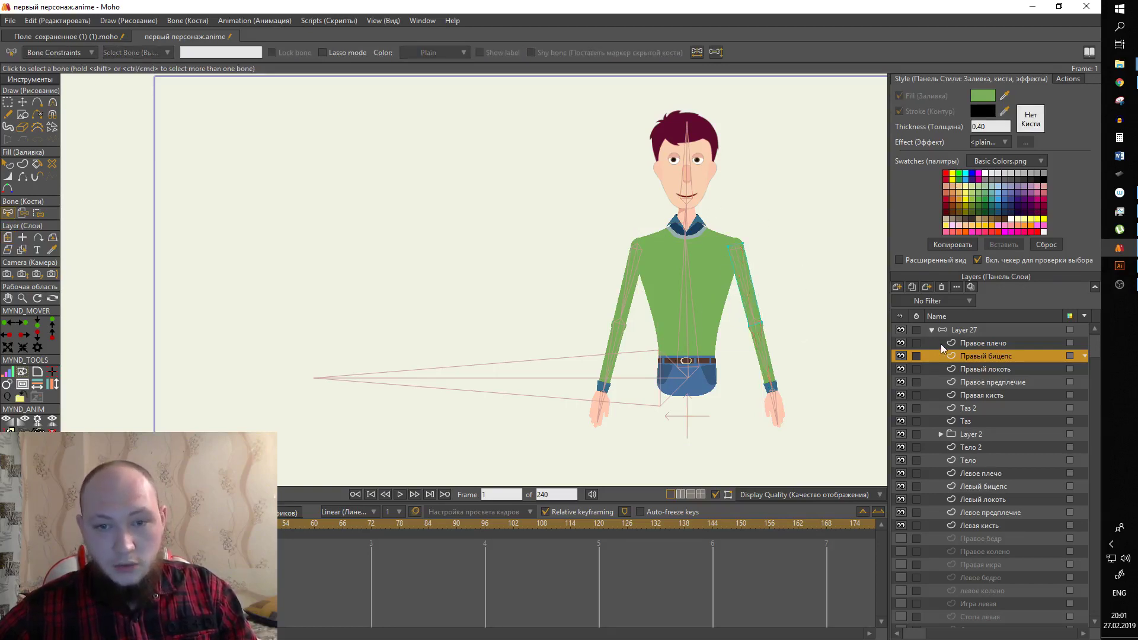
left_click(958, 329)
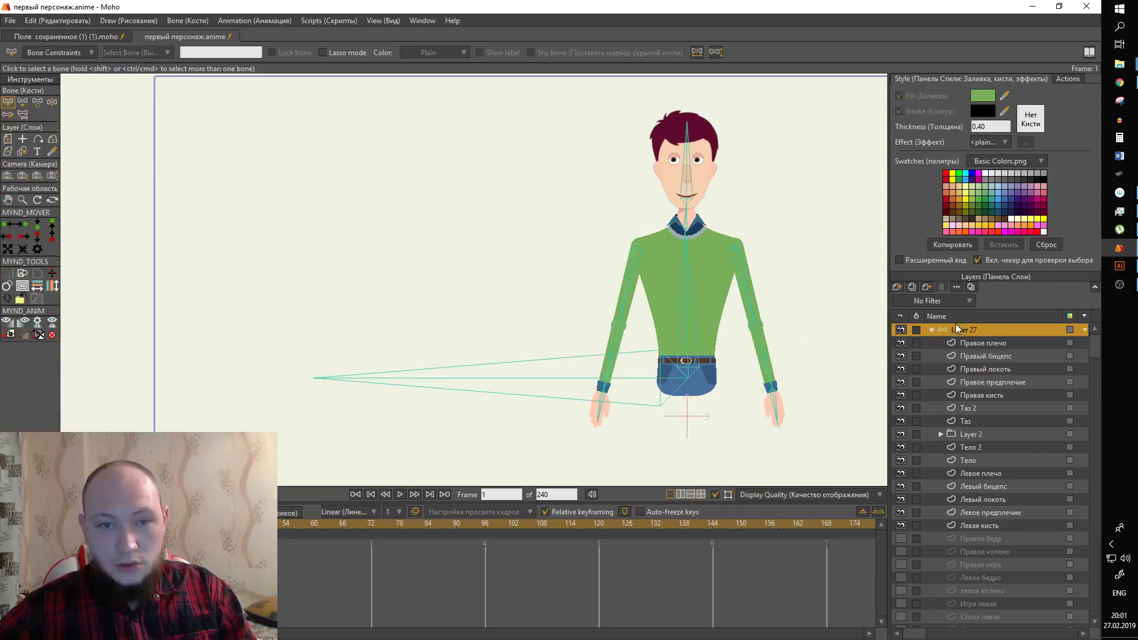
left_click(976, 357)
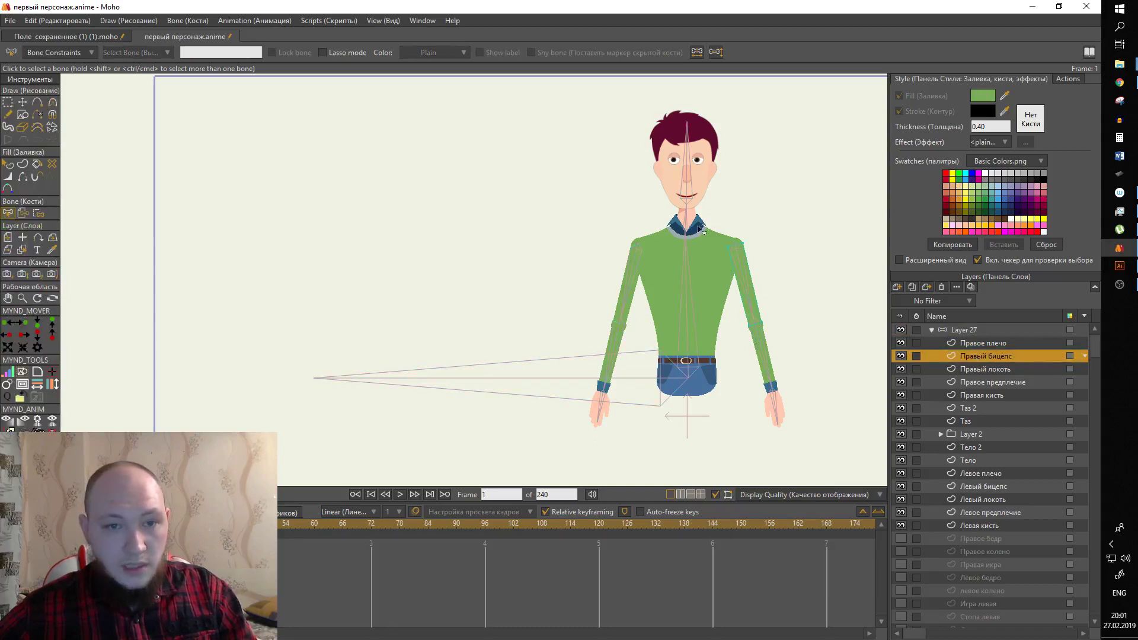
left_click(737, 265)
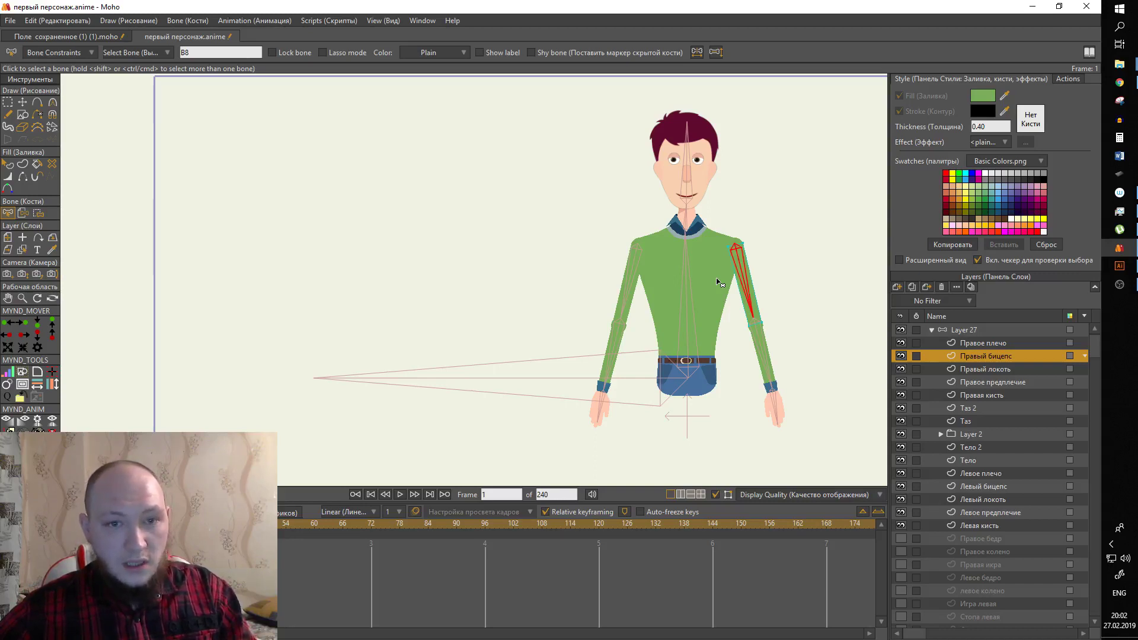
Swing the right upper-arm bone in Layer 27 to test its binding, then return to frame 0.
scroll(735, 273, "up", 2)
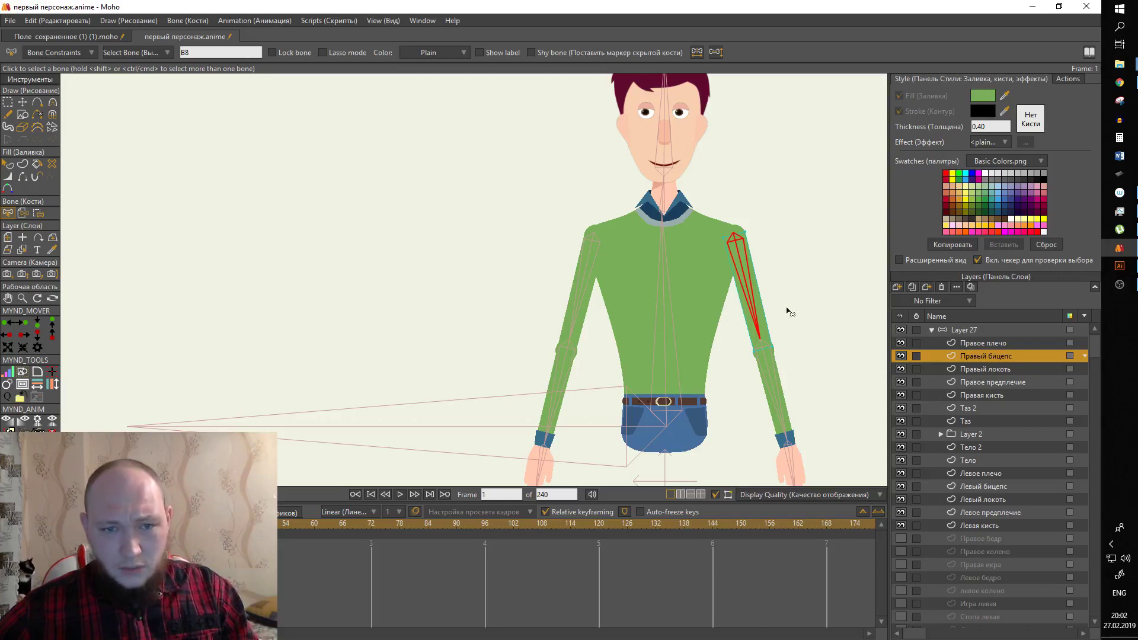
left_click(965, 330)
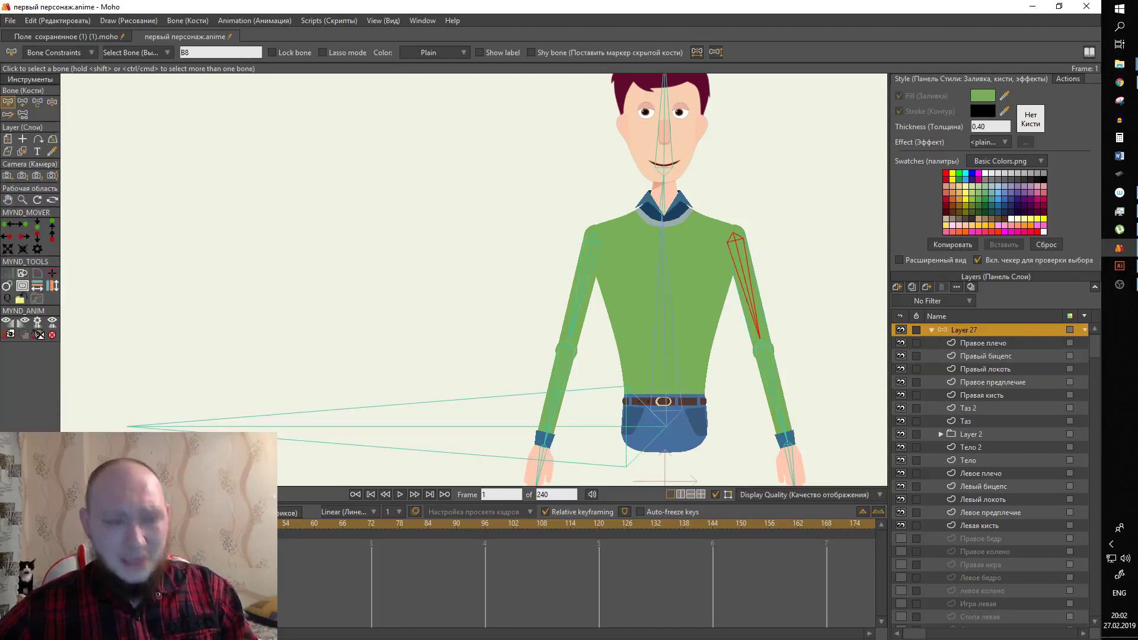
scroll(563, 322, "down", 2)
scroll(645, 305, "up", 1)
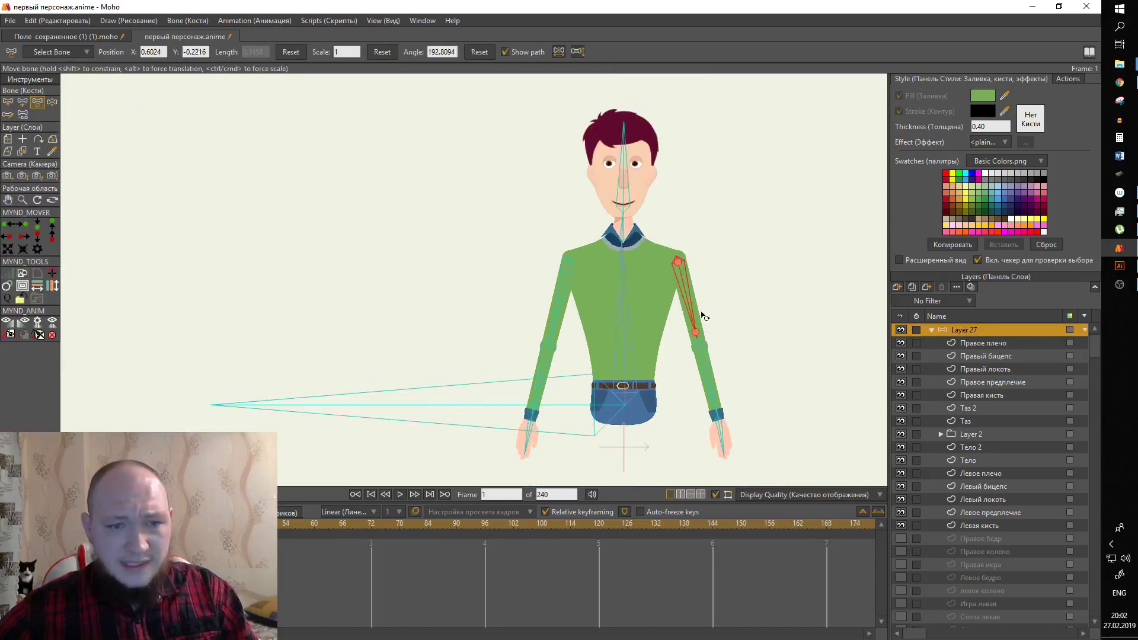
mouse_move(695, 309)
left_mouse_down()
mouse_move(675, 322)
mouse_move(698, 342)
left_mouse_up()
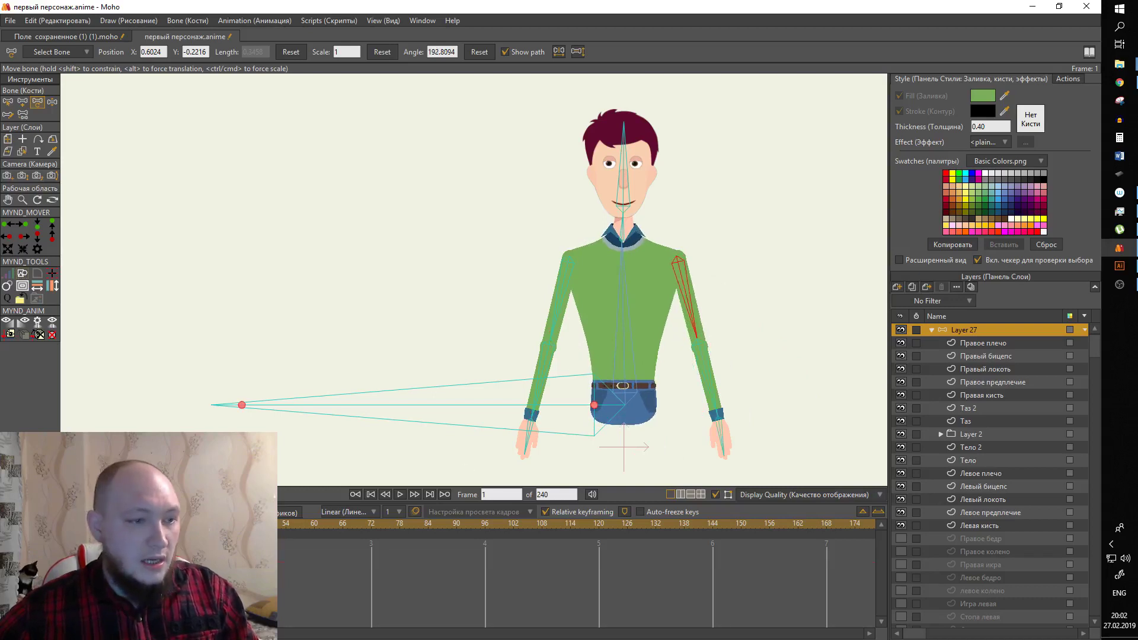
key("ctrl+Left")
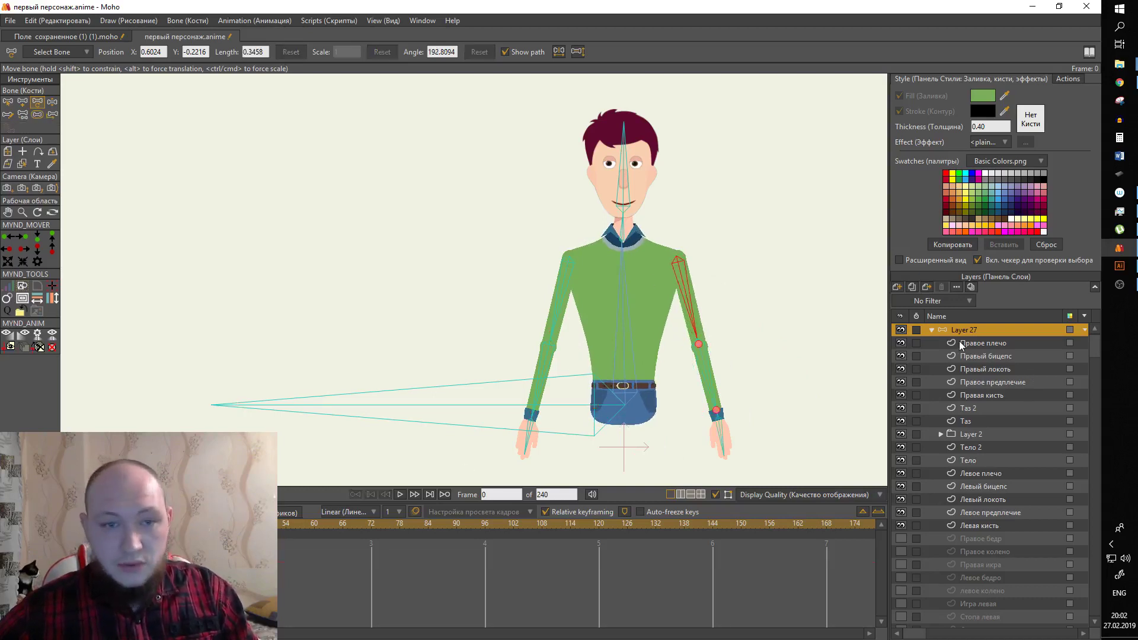
Check the bone bindings of the right-arm, pelvis, Тело 2 and left-arm layers down to Левая кисть.
left_click(962, 344)
left_click(977, 368)
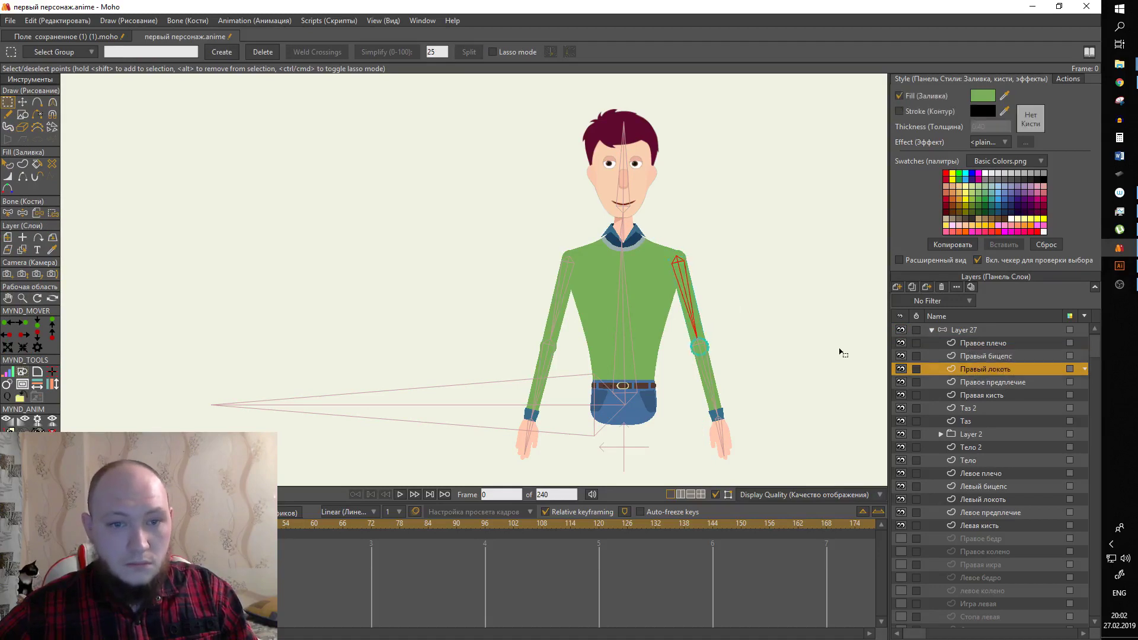
left_click(972, 382)
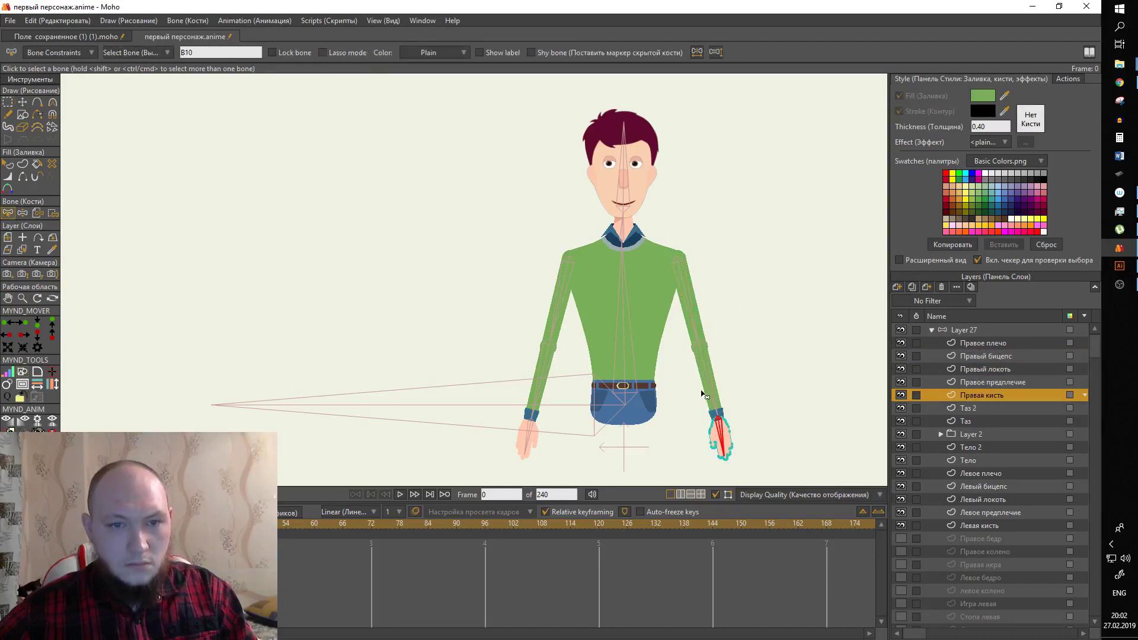
left_click(958, 408)
left_click(966, 421)
left_click(972, 447)
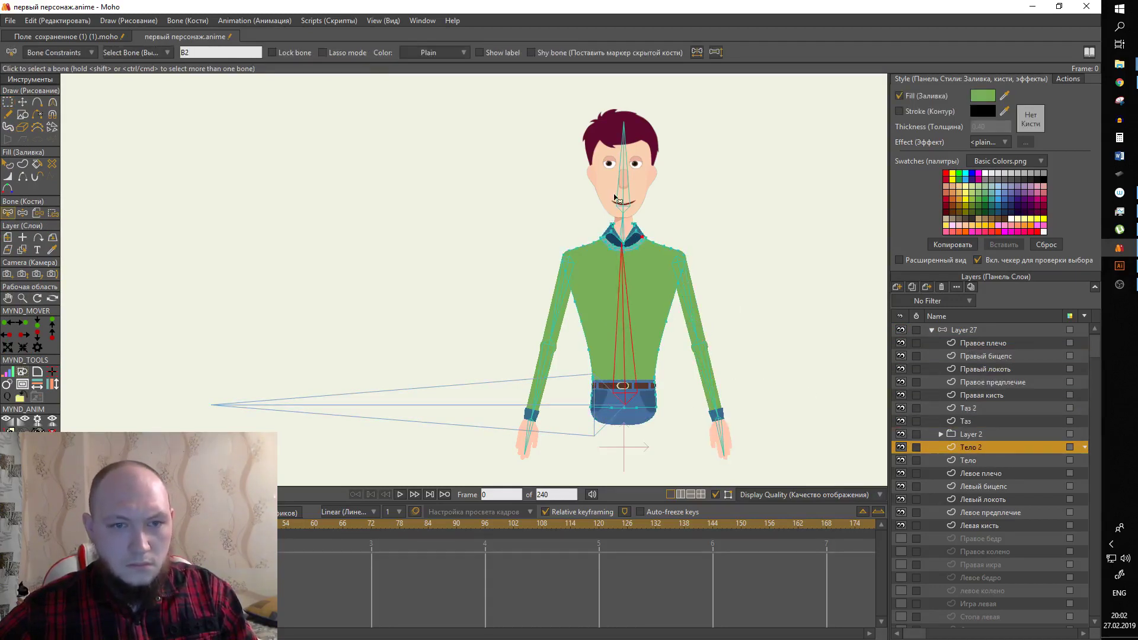
left_click(968, 460)
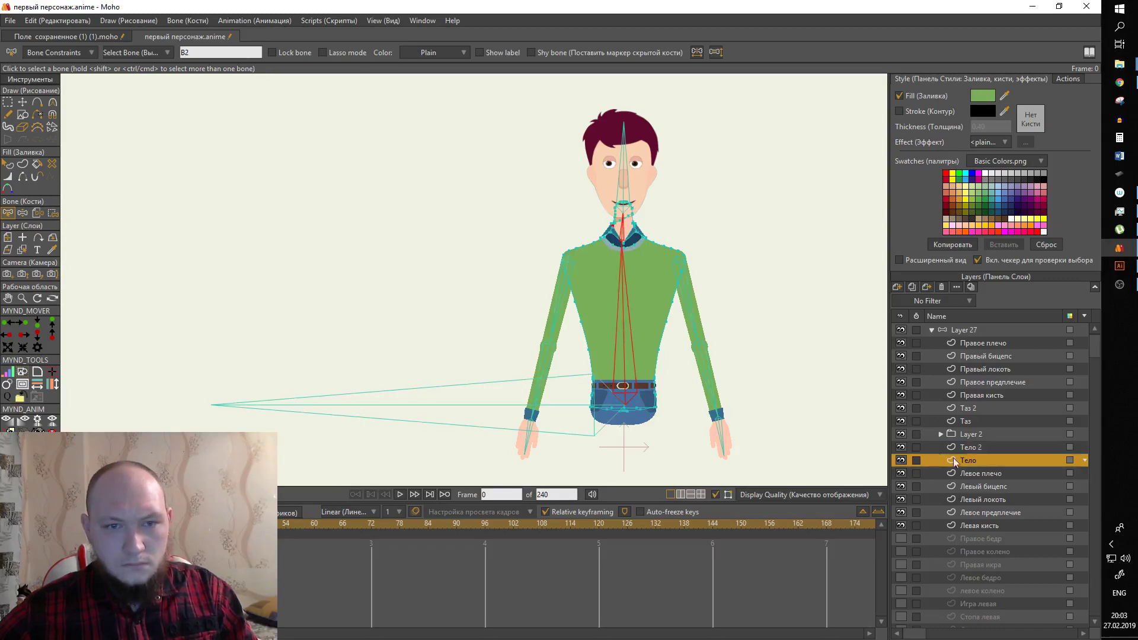
left_click(981, 483)
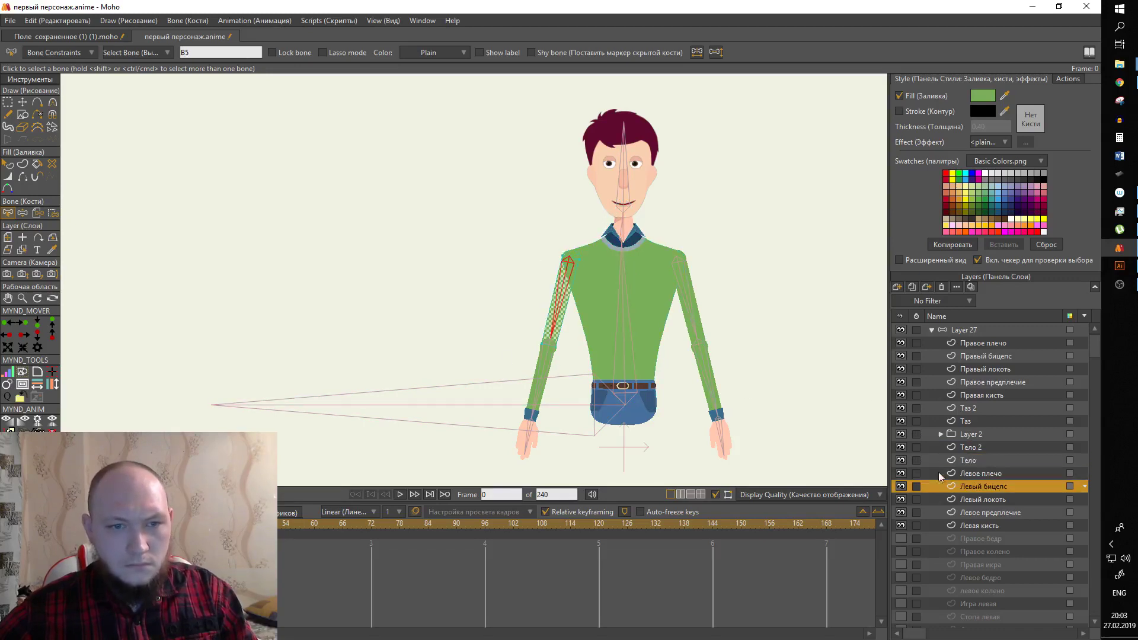
left_click(961, 501)
left_click(966, 526)
In Layer 27, hide the torso layer, select the spine bone, and go to frame 1.
left_click(964, 330)
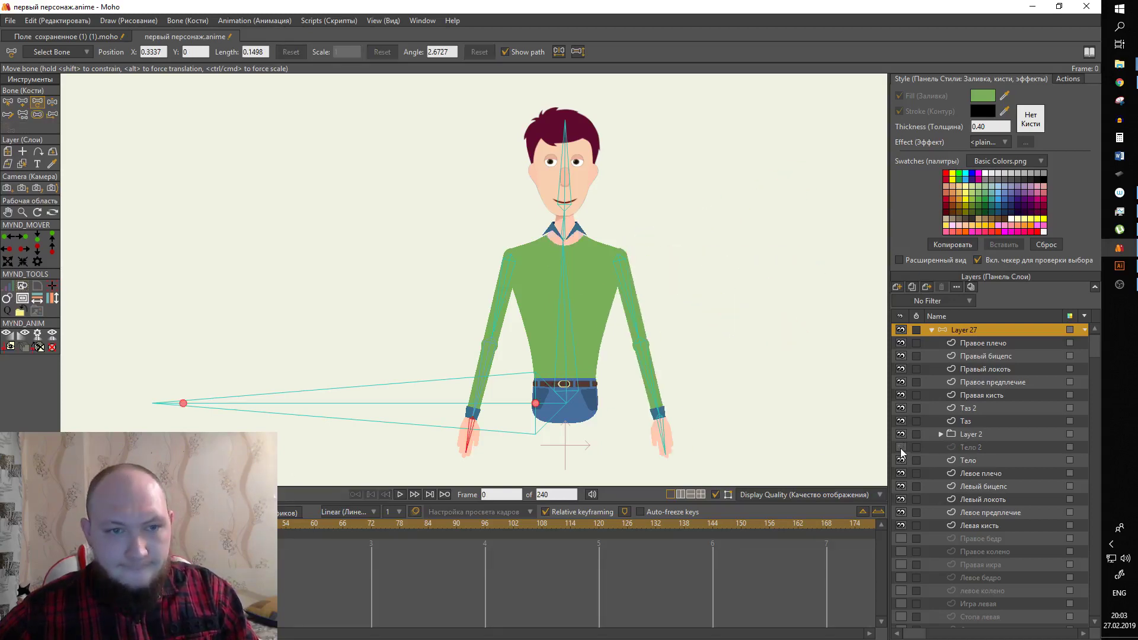
left_click(901, 461)
key("z")
left_click(564, 320)
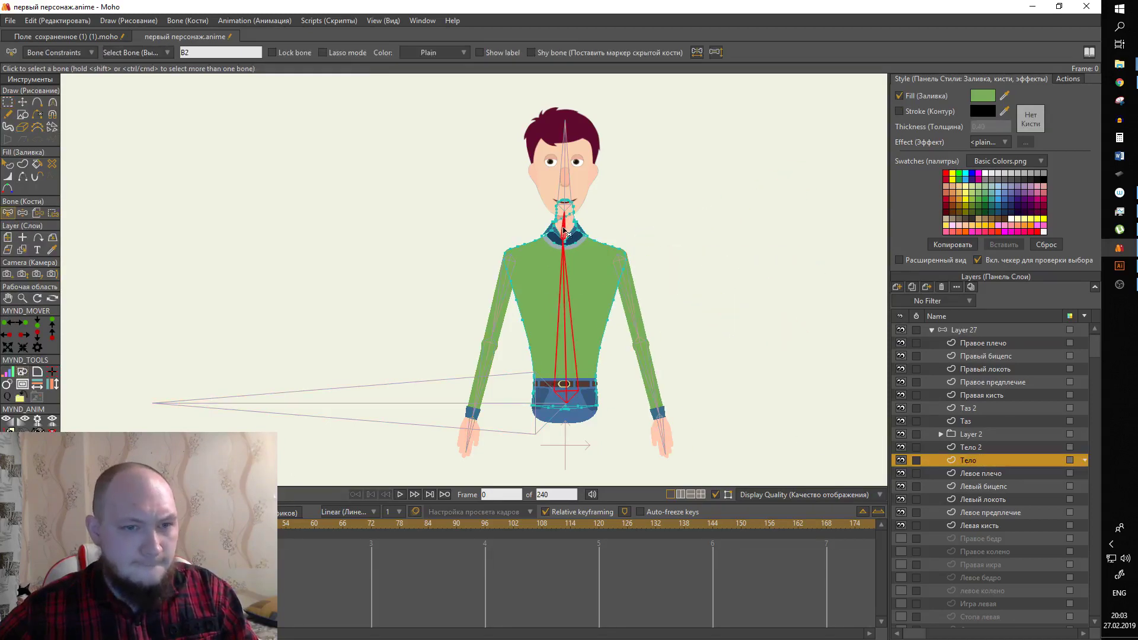
key("ctrl+Right")
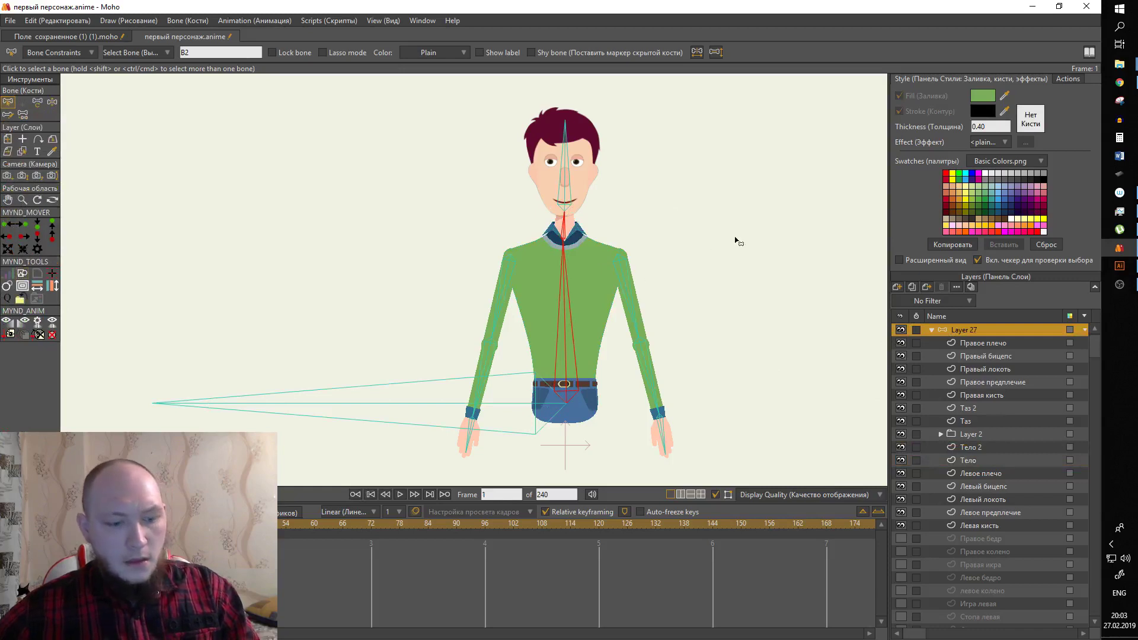
Rotate the right arm, forearm and hand bones into a raised wave.
key("t")
mouse_move(623, 293)
left_mouse_down()
mouse_move(661, 292)
mouse_move(668, 271)
mouse_move(666, 295)
left_mouse_up()
left_click_drag(700, 338, 747, 267)
left_click_drag(692, 306, 689, 321)
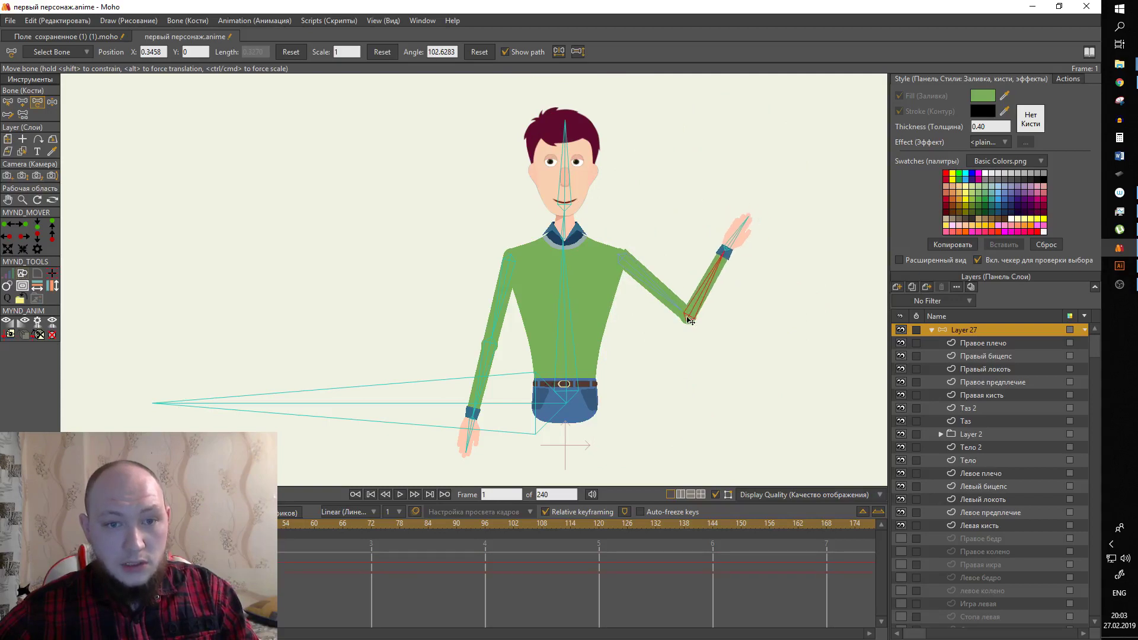
left_click_drag(734, 237, 723, 224)
Test torso and neck rotations, undo a head tilt and salute, then swing the left arm out and down.
mouse_move(566, 279)
left_mouse_down()
mouse_move(716, 432)
mouse_move(687, 303)
mouse_move(470, 254)
mouse_move(602, 266)
left_mouse_up()
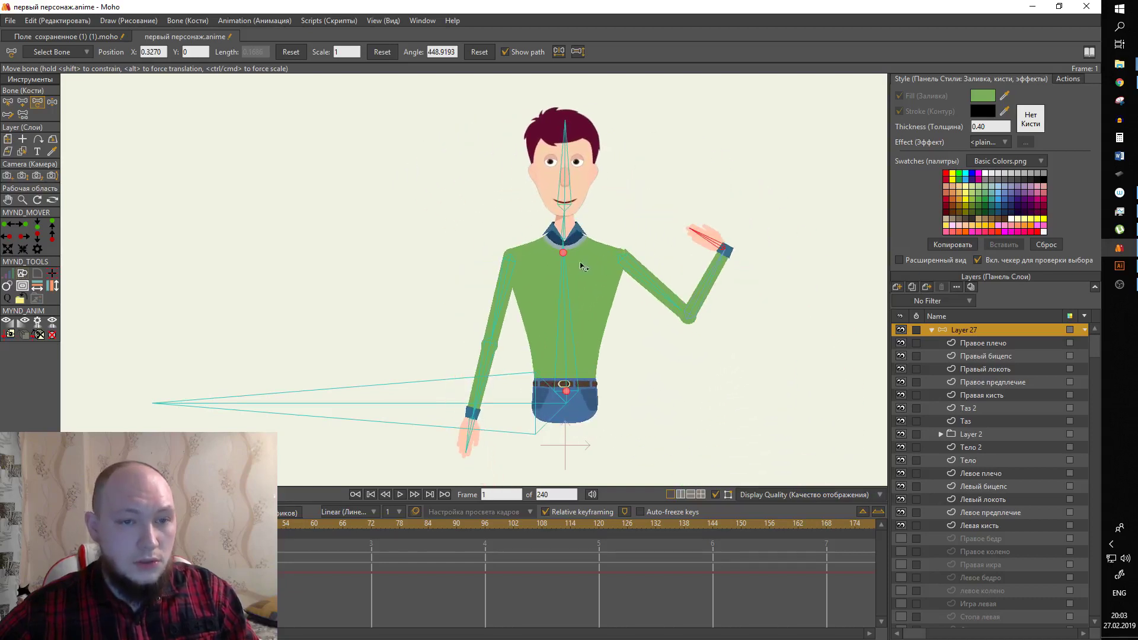
mouse_move(570, 218)
left_mouse_down()
mouse_move(551, 210)
mouse_move(563, 210)
left_mouse_up()
left_click_drag(607, 242, 576, 268)
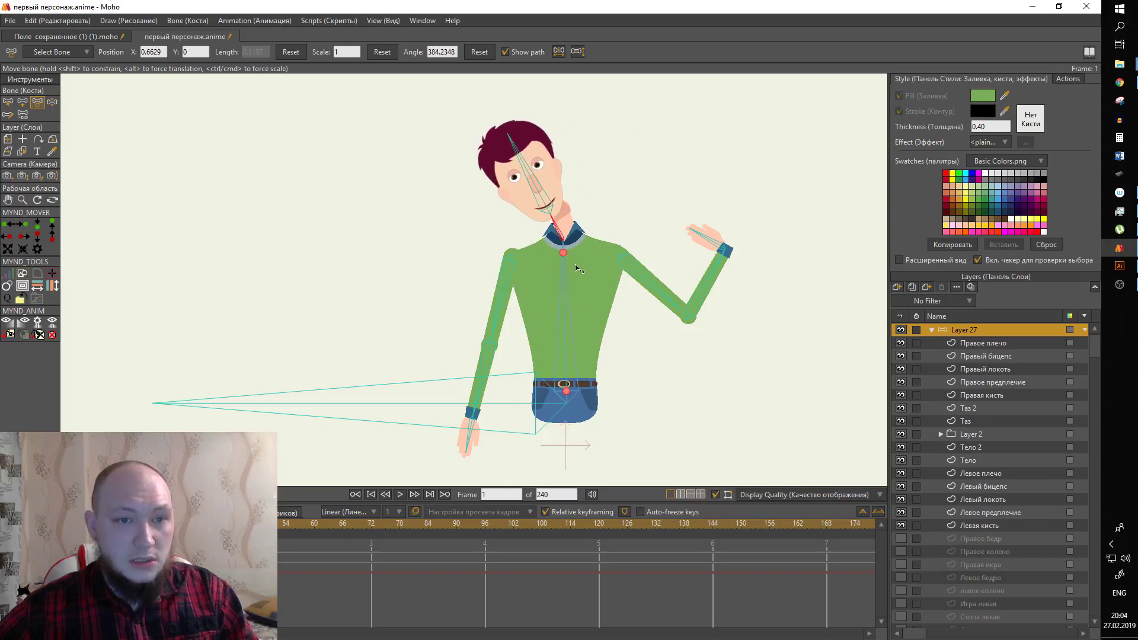
key("ctrl+z")
mouse_move(488, 293)
left_mouse_down()
mouse_move(445, 170)
mouse_move(476, 170)
mouse_move(502, 204)
left_mouse_up()
key("ctrl+z")
key("ctrl+z")
key("ctrl+z")
key("ctrl+z")
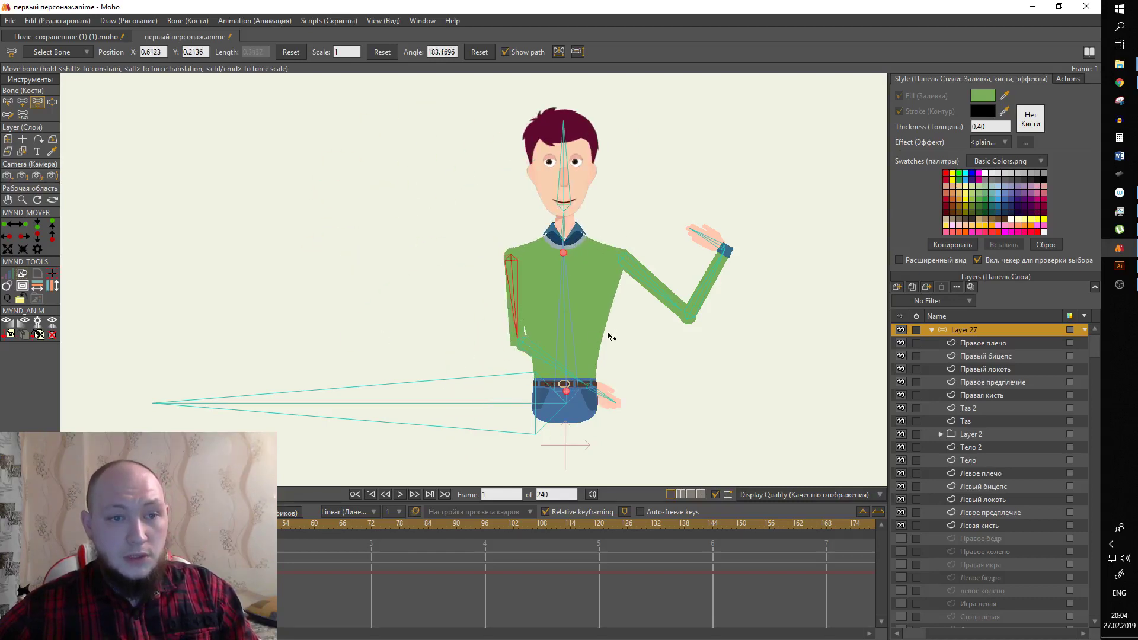
left_click_drag(498, 314, 457, 305)
left_click(419, 334)
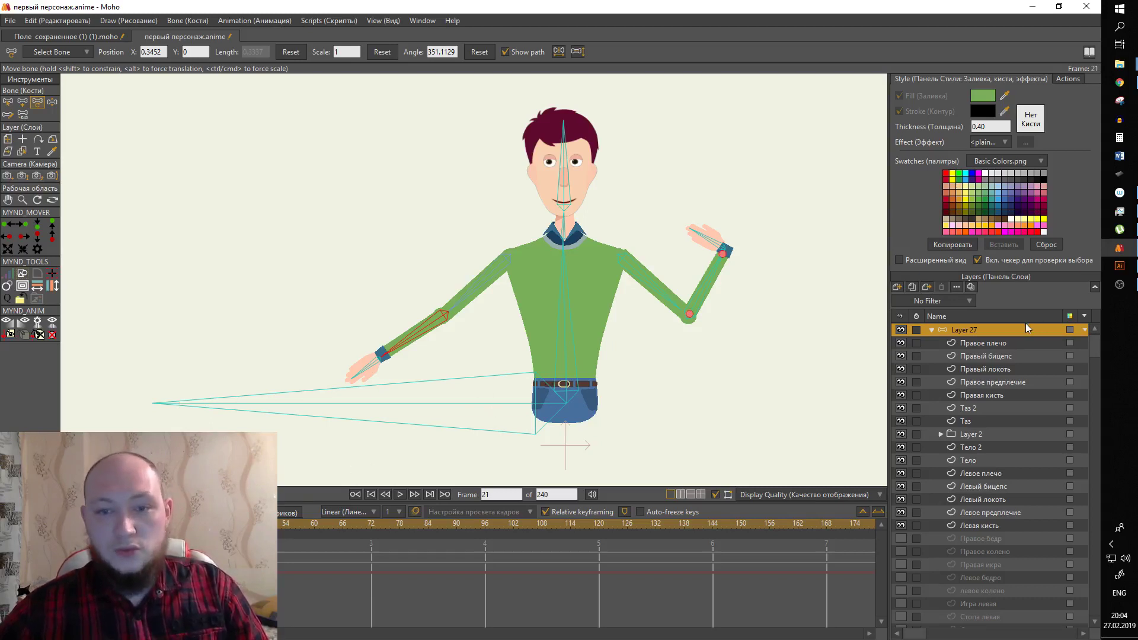
Try moving the whole character layer with Transform Layer, then revert it.
scroll(657, 220, "down", 3)
key("m")
mouse_move(652, 287)
left_mouse_down()
mouse_move(657, 337)
mouse_move(745, 280)
left_mouse_up()
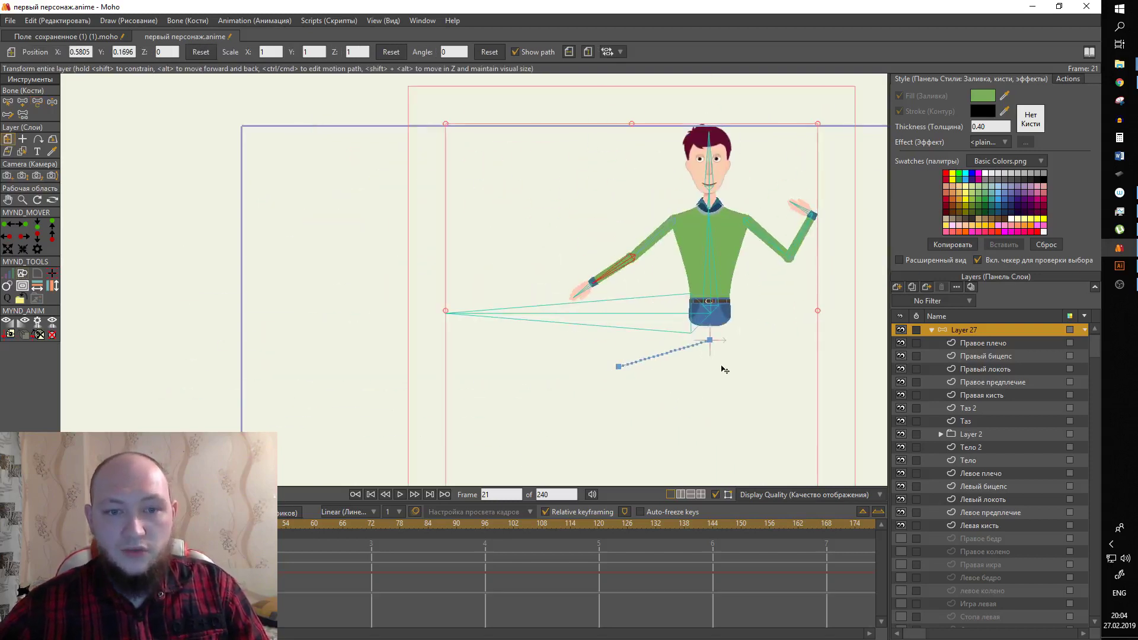
key("ctrl+z")
key("ctrl+z")
Shift the character slightly left via the root bone, and undo a test squash of the torso.
key("t")
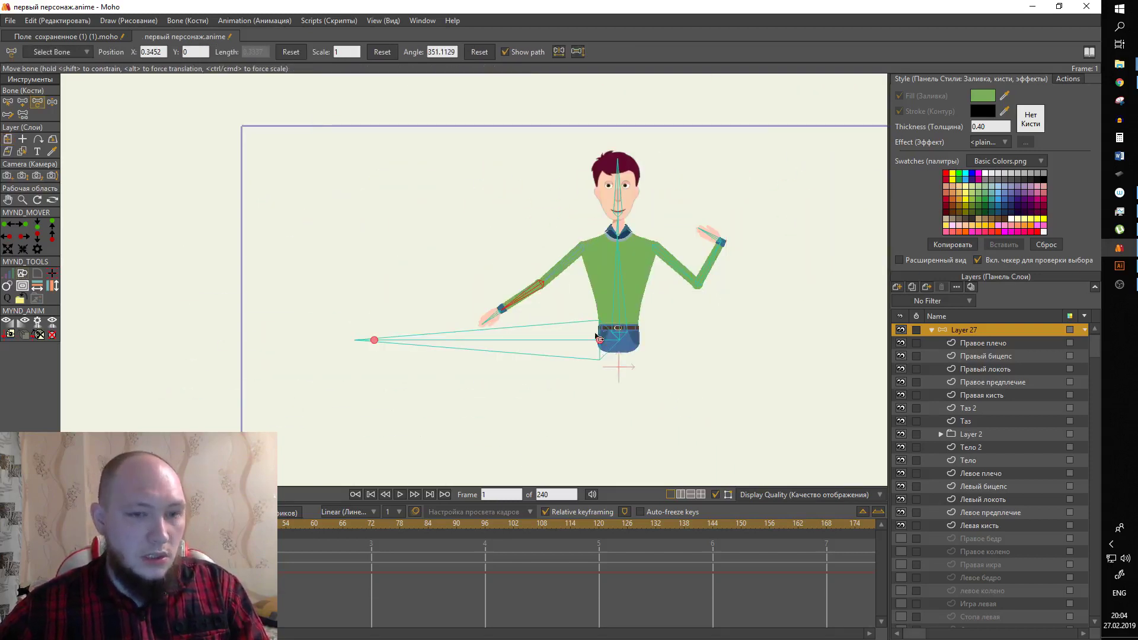
mouse_move(617, 333)
left_mouse_down()
mouse_move(524, 339)
mouse_move(579, 376)
mouse_move(586, 398)
mouse_move(581, 361)
left_mouse_up()
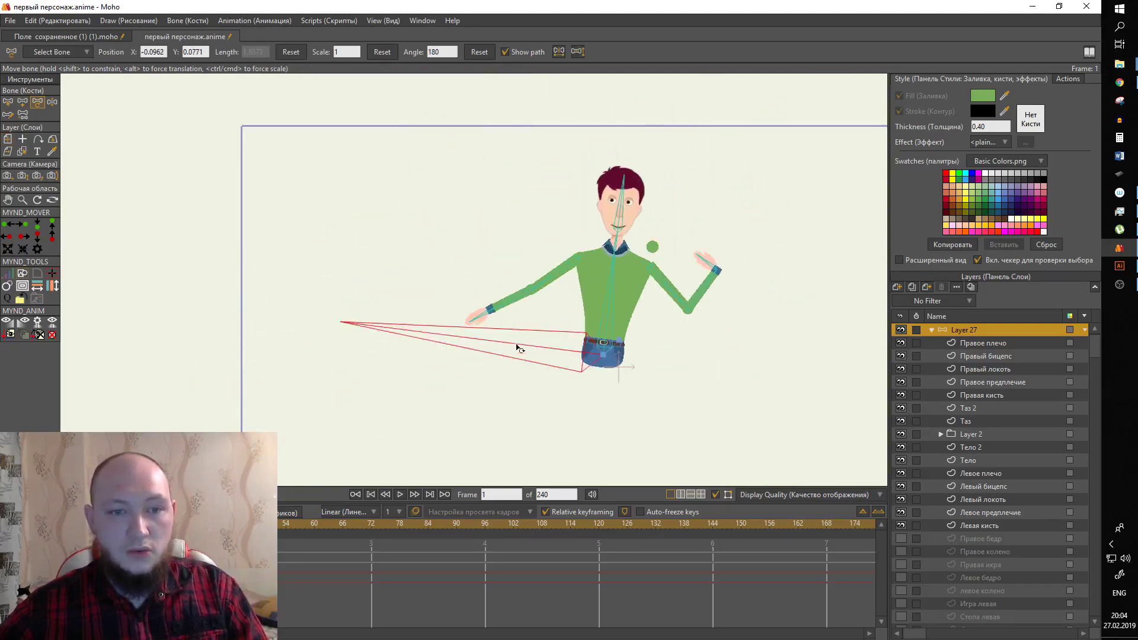
left_click_drag(338, 328, 617, 402)
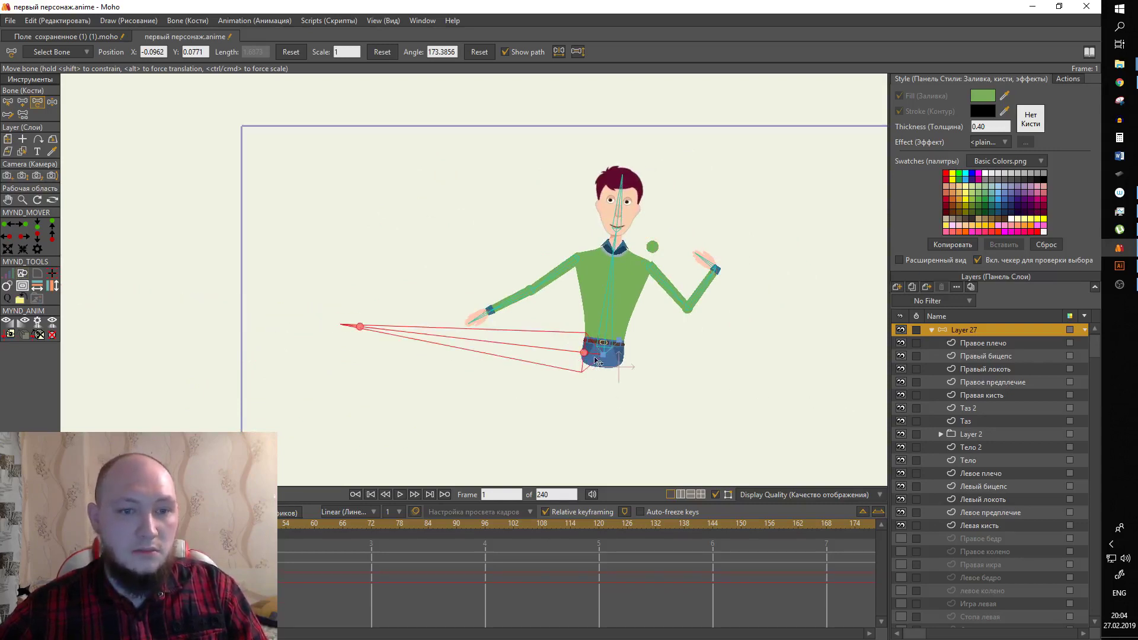
left_click_drag(596, 360, 627, 361)
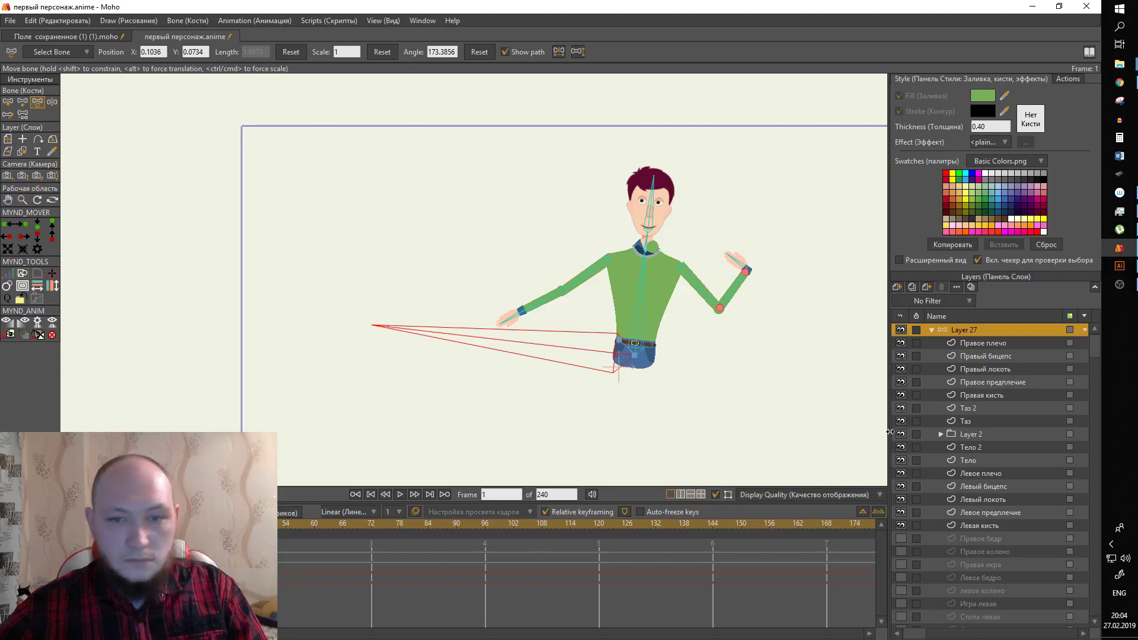
left_click_drag(644, 258, 489, 316)
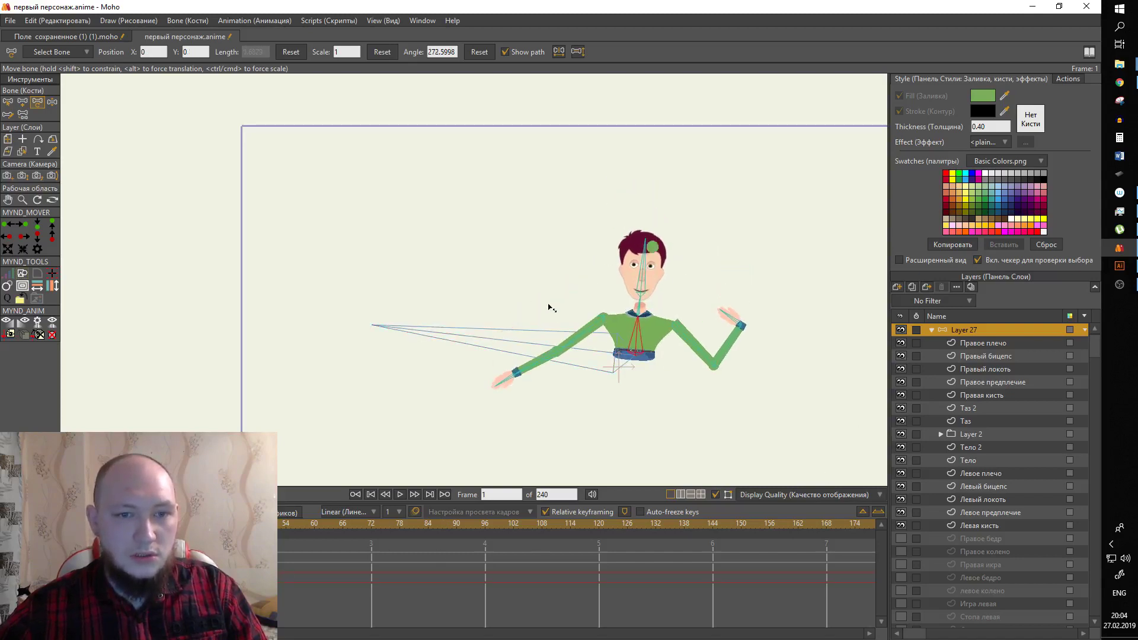
key("ctrl+z")
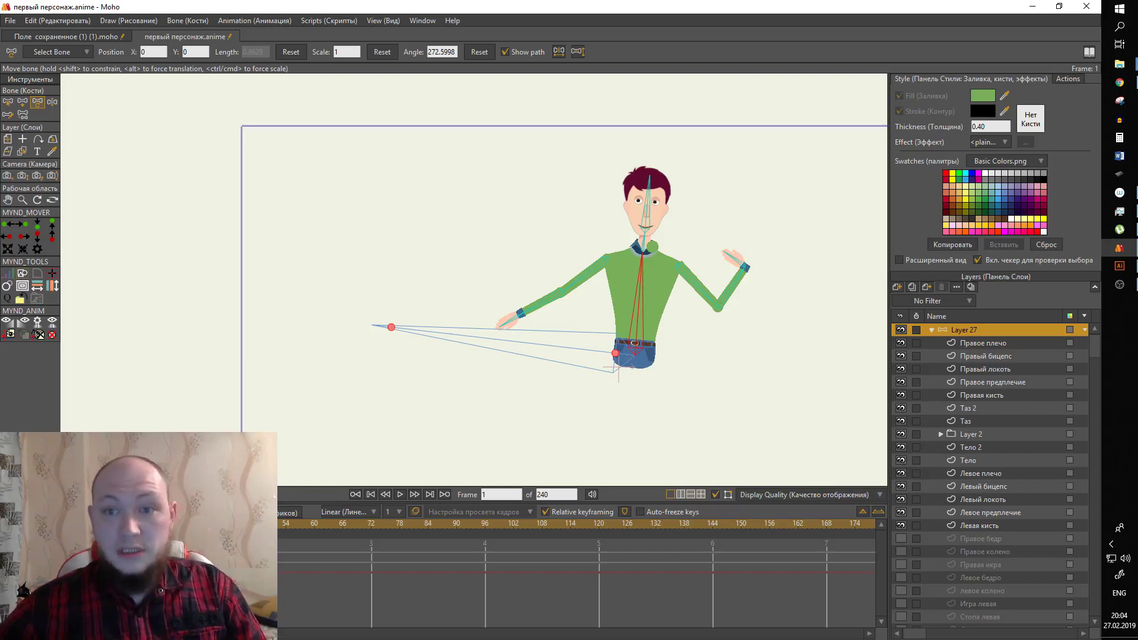
On the VK This is animation wall, scroll the feed and view the latest harbour backgrounds post.
left_click(1119, 82)
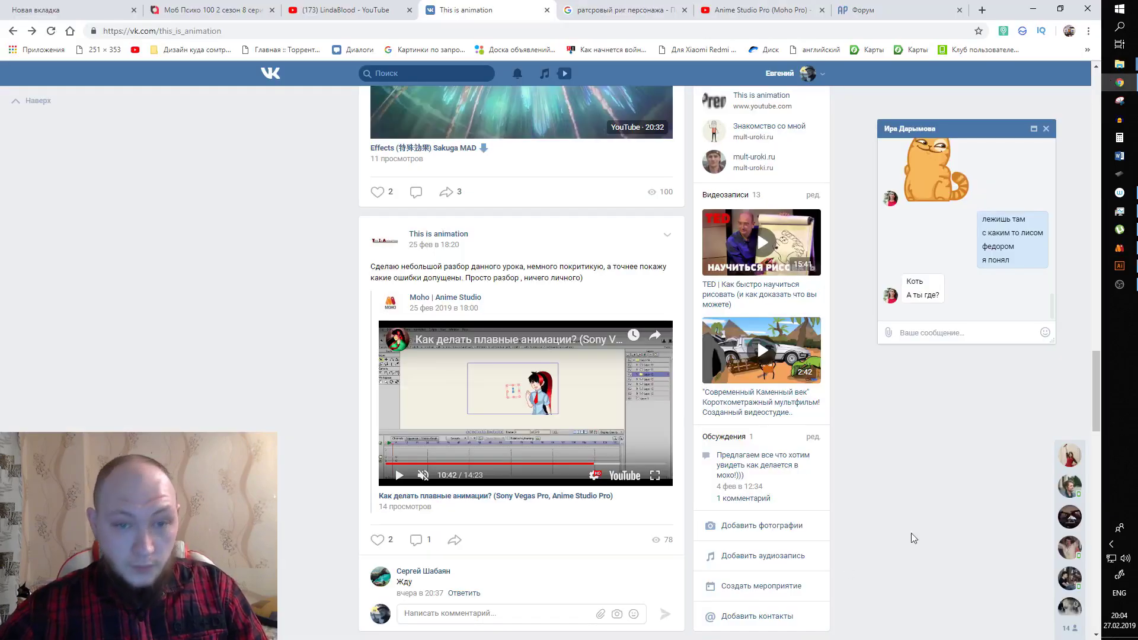
scroll(912, 532, "down", 5)
scroll(912, 533, "down", 6)
scroll(912, 532, "down", 5)
scroll(911, 532, "up", 6)
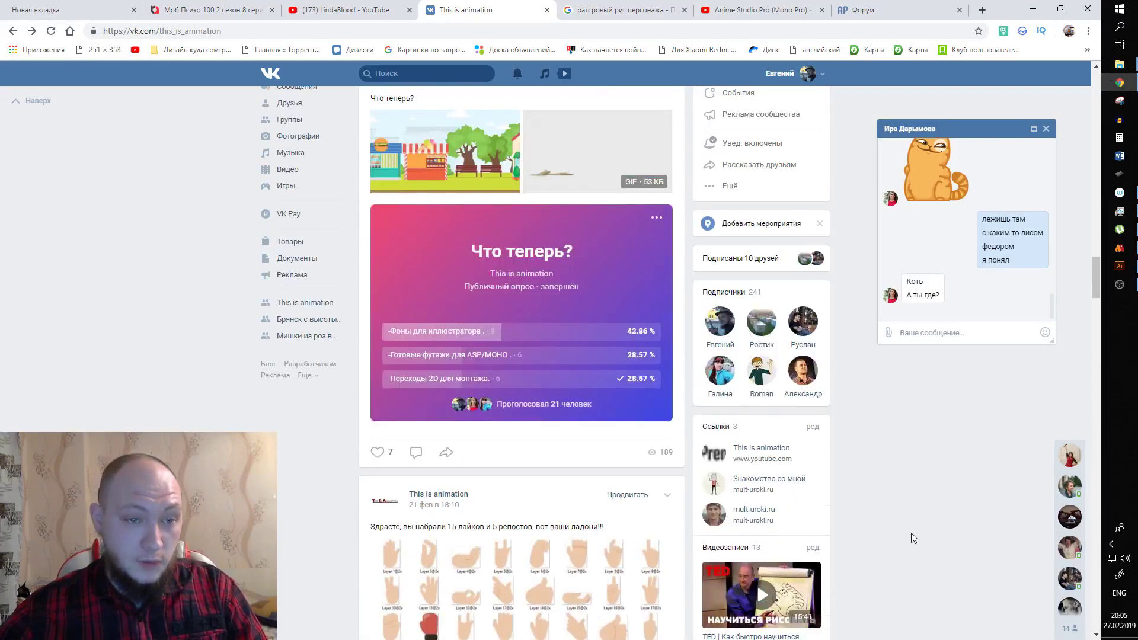
scroll(912, 533, "up", 5)
scroll(912, 533, "up", 5)
scroll(912, 532, "up", 5)
scroll(912, 533, "up", 5)
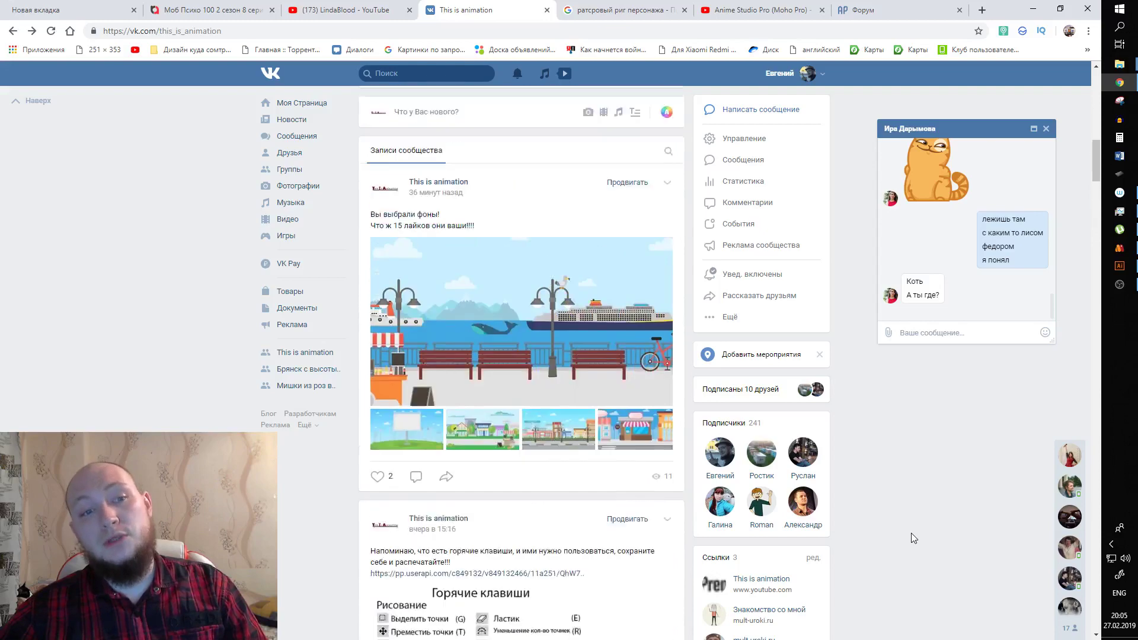
scroll(911, 532, "up", 1)
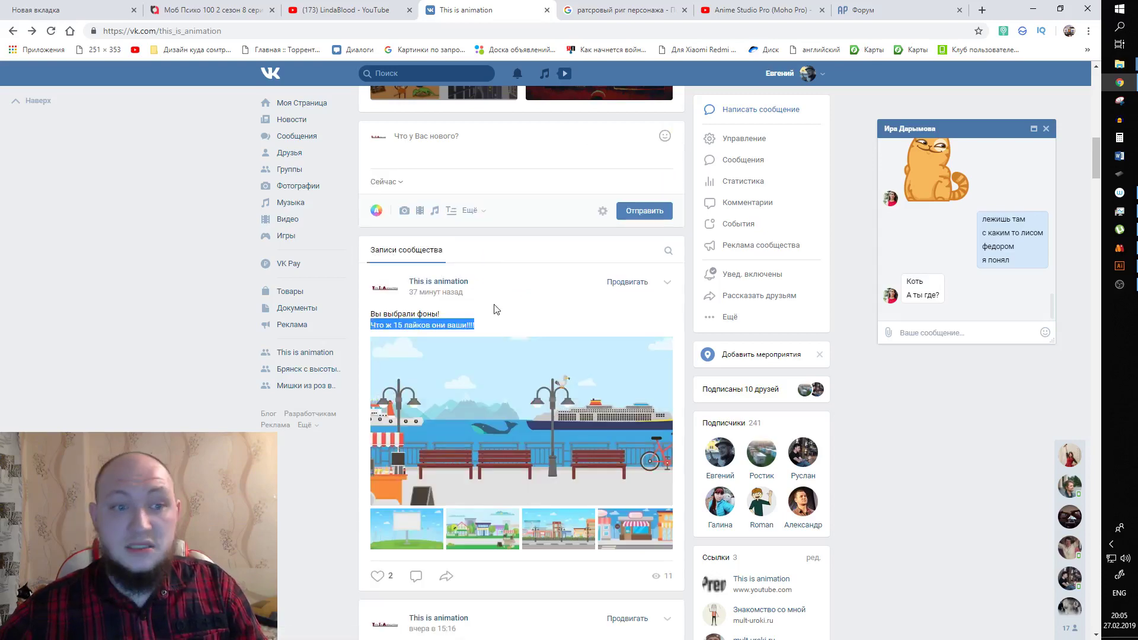
left_click(508, 315)
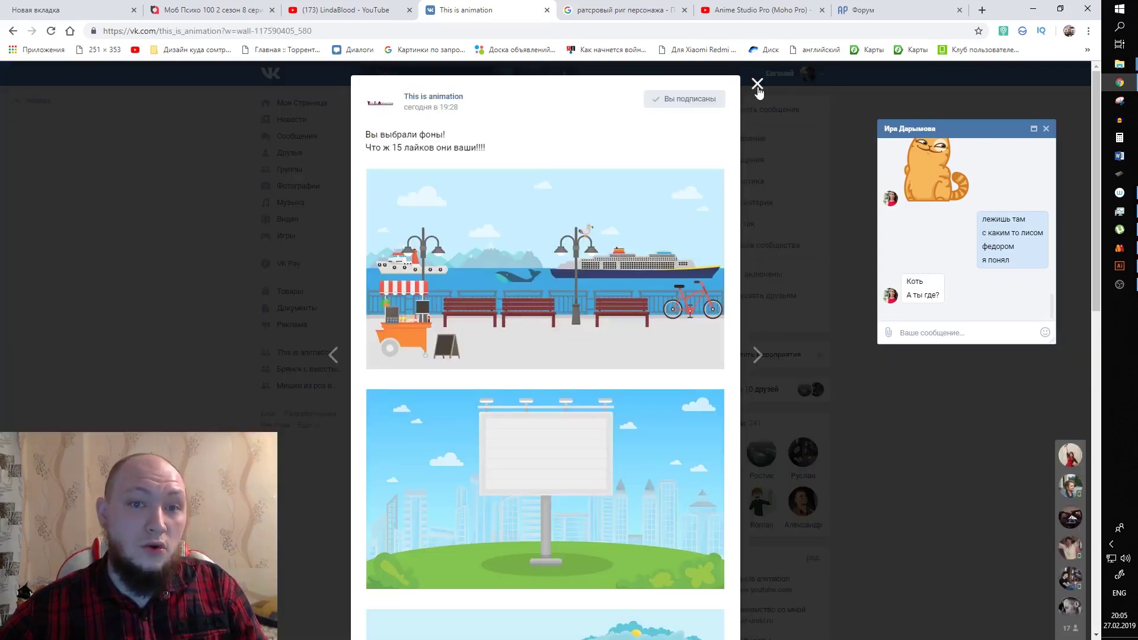
left_click(758, 85)
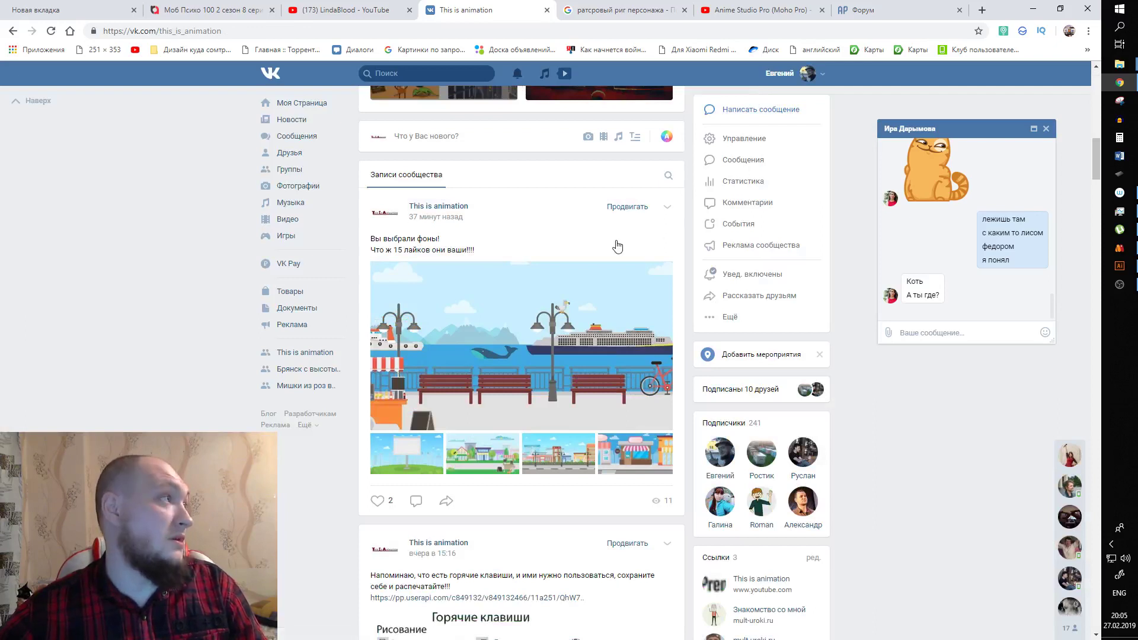